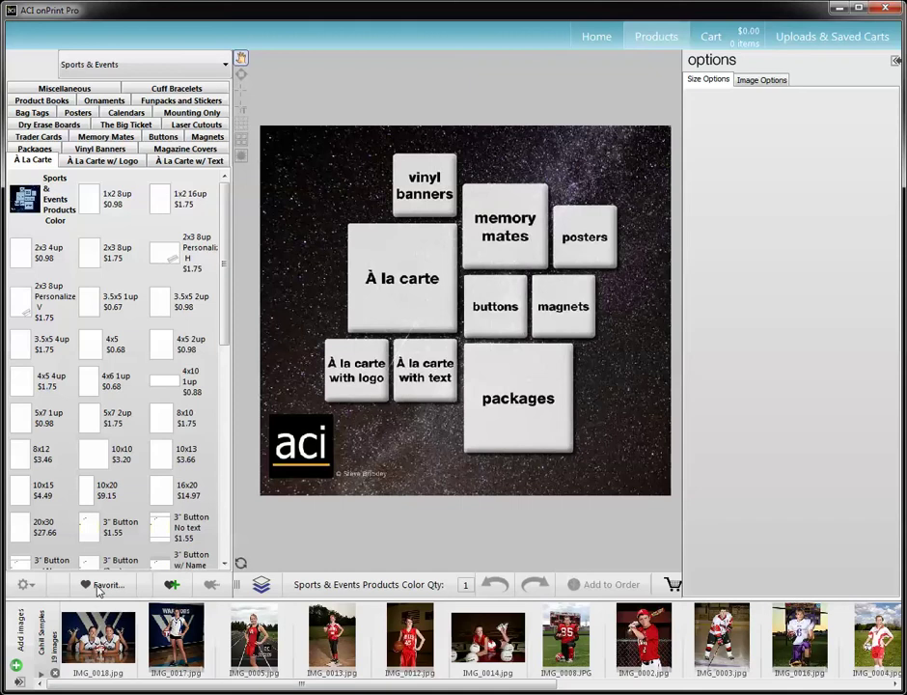
Switch the left panel from the product catalog to the saved Favorites view
left_click(101, 585)
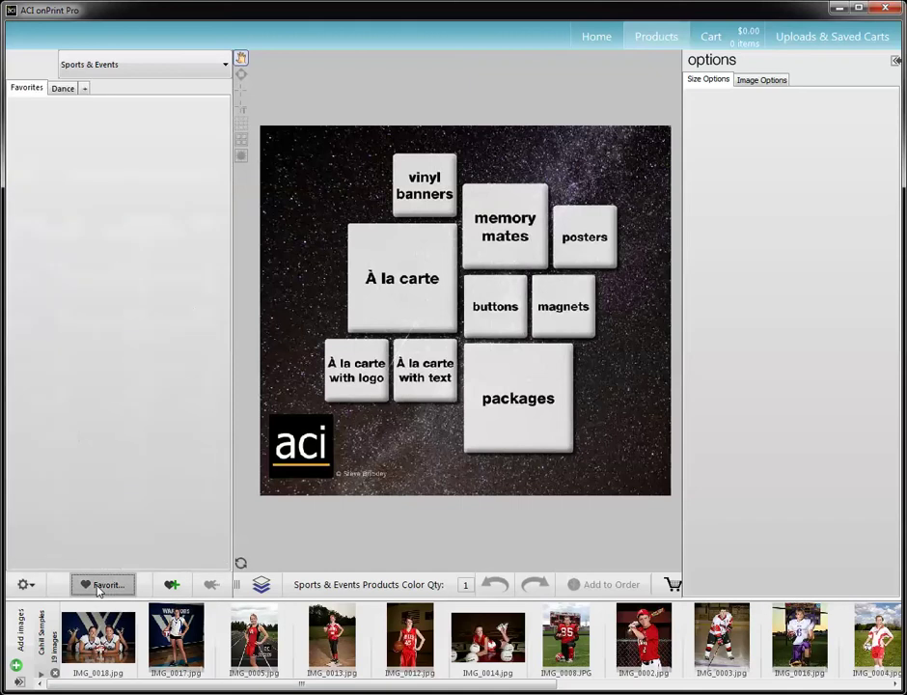
From the Dance tab, add a new favorites group named Sporttt
left_click(55, 92)
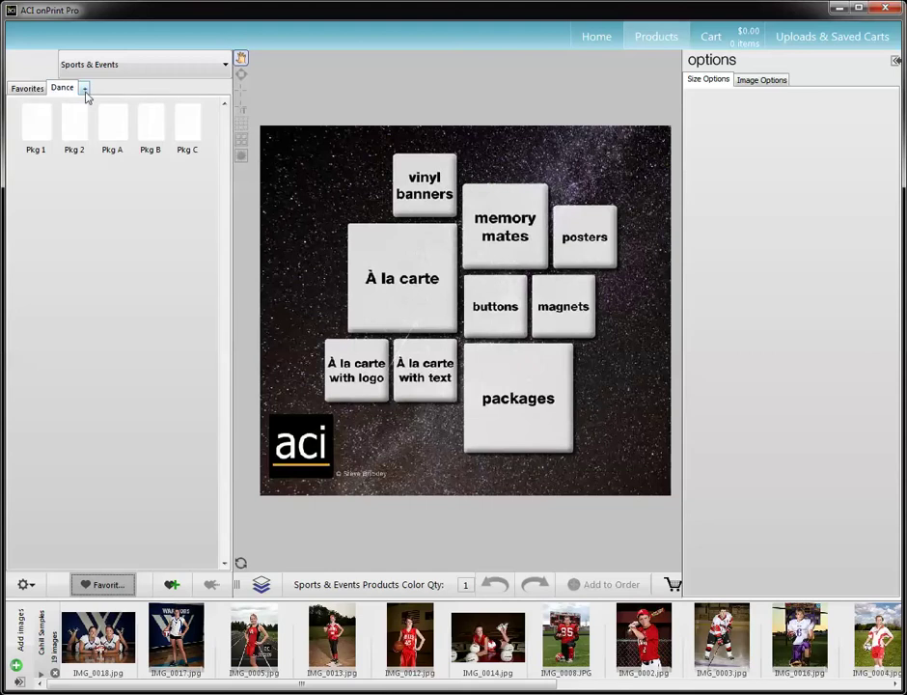
left_click(85, 91)
left_click(160, 107)
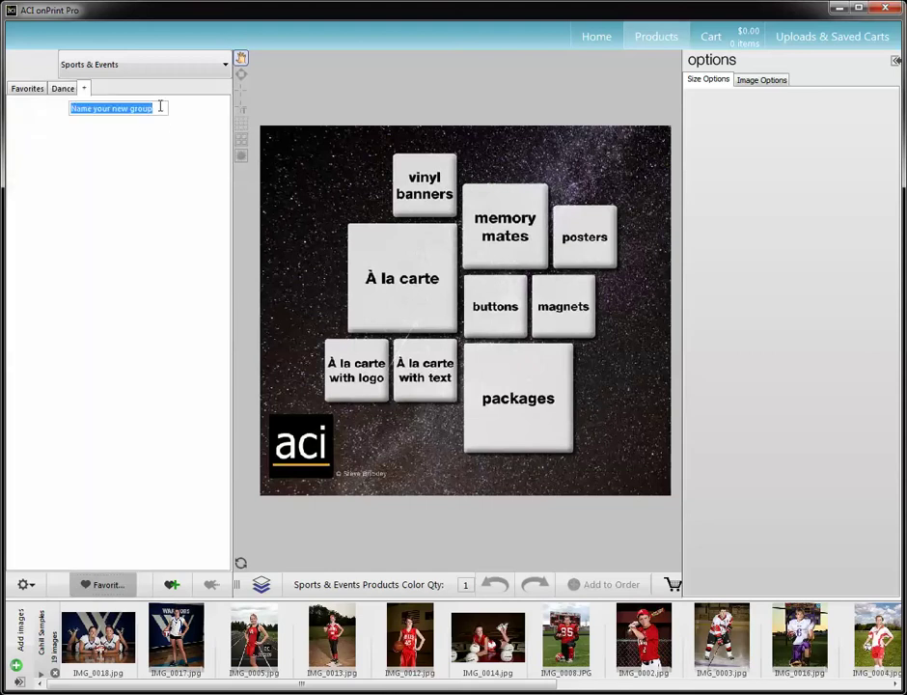
type("Sportt")
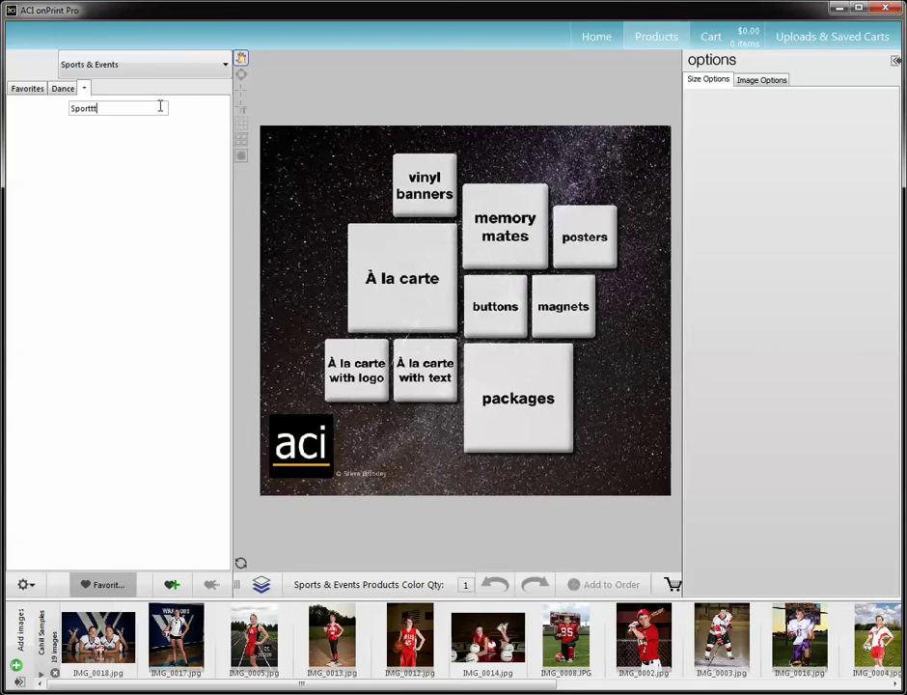
key("Return")
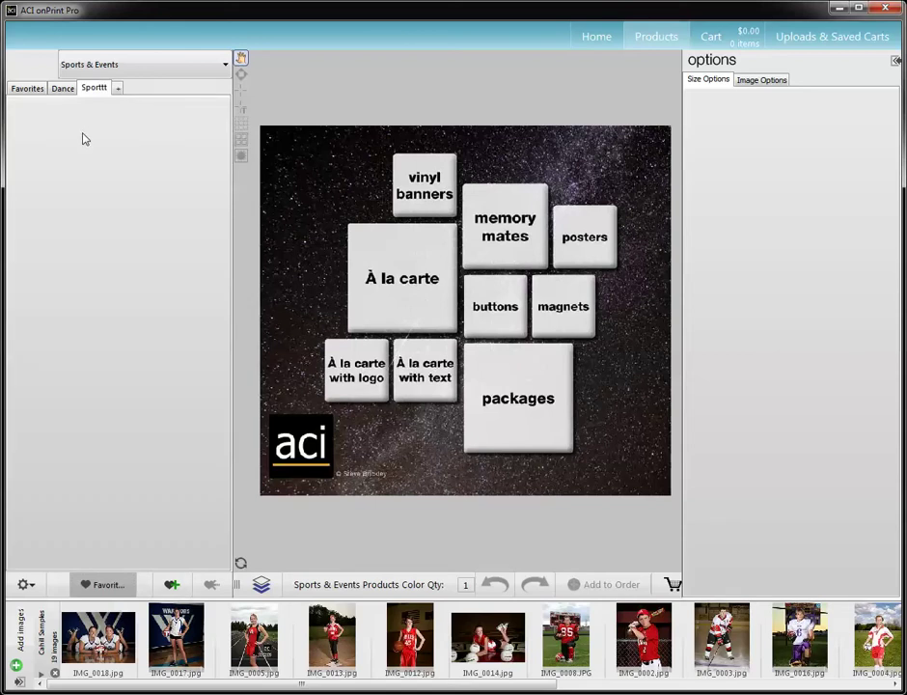
left_click(25, 585)
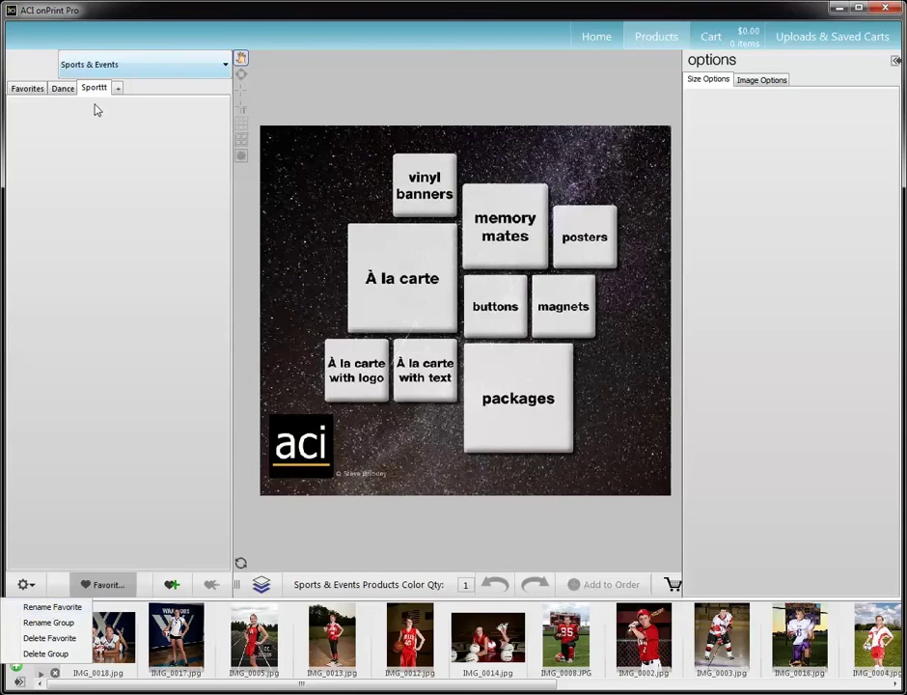
Open Dance's Pkg 1 package, then cancel a Rename Favorite attempt on it
left_click(67, 89)
left_click(35, 123)
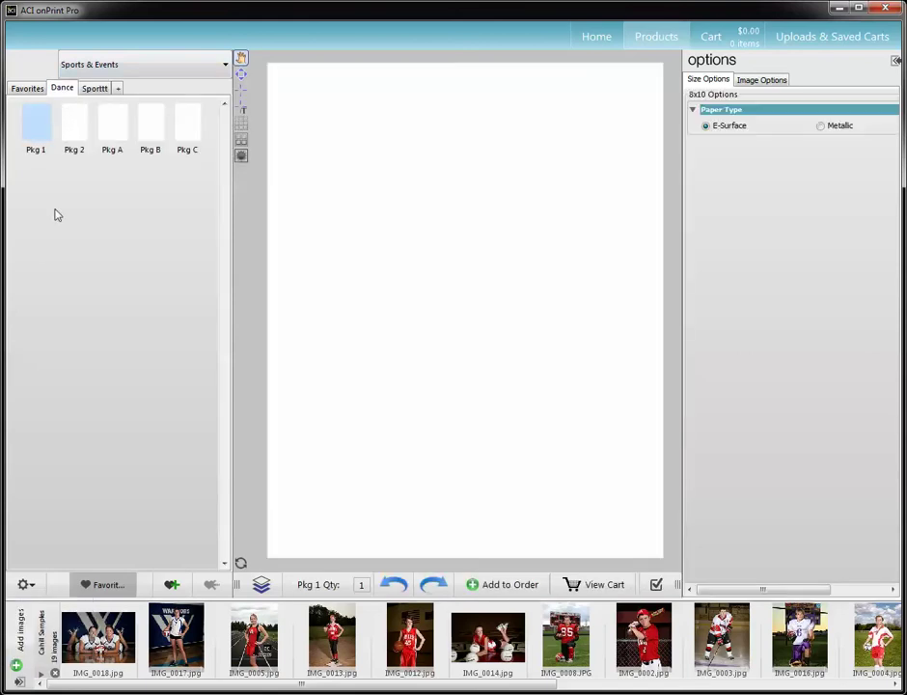
left_click(24, 584)
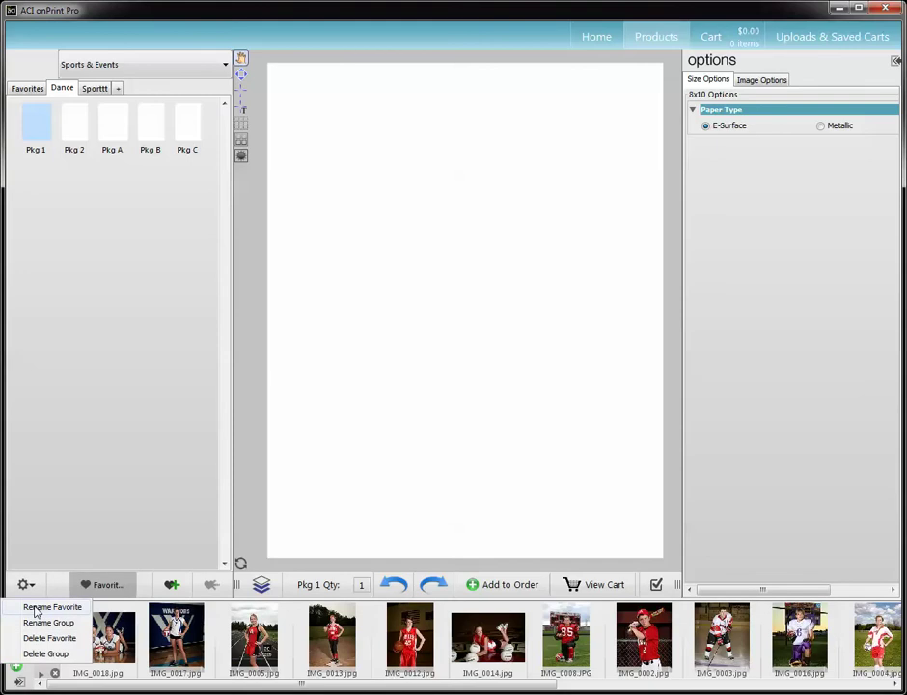
left_click(35, 610)
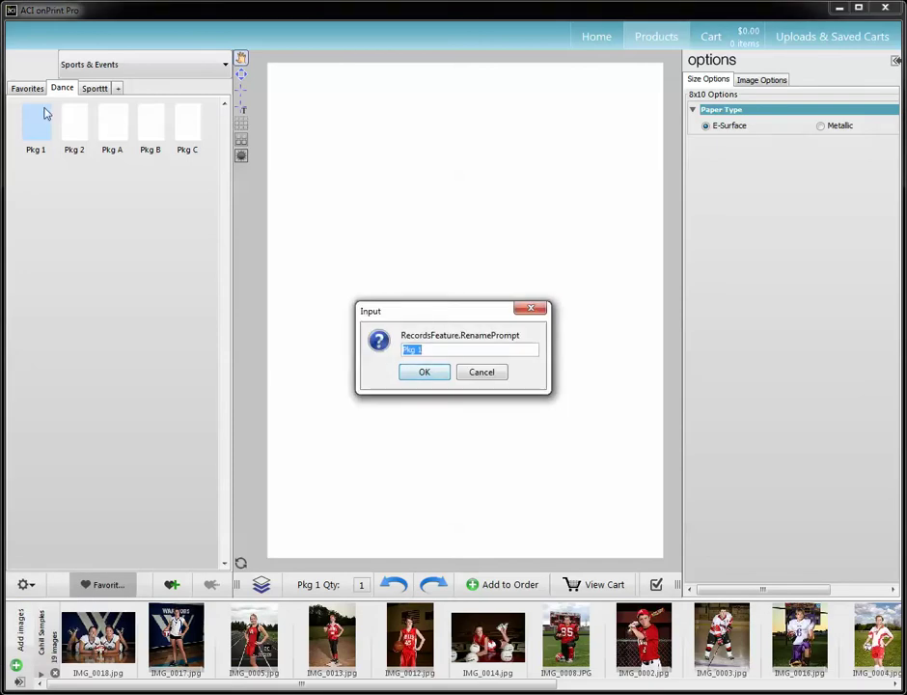
left_click(495, 375)
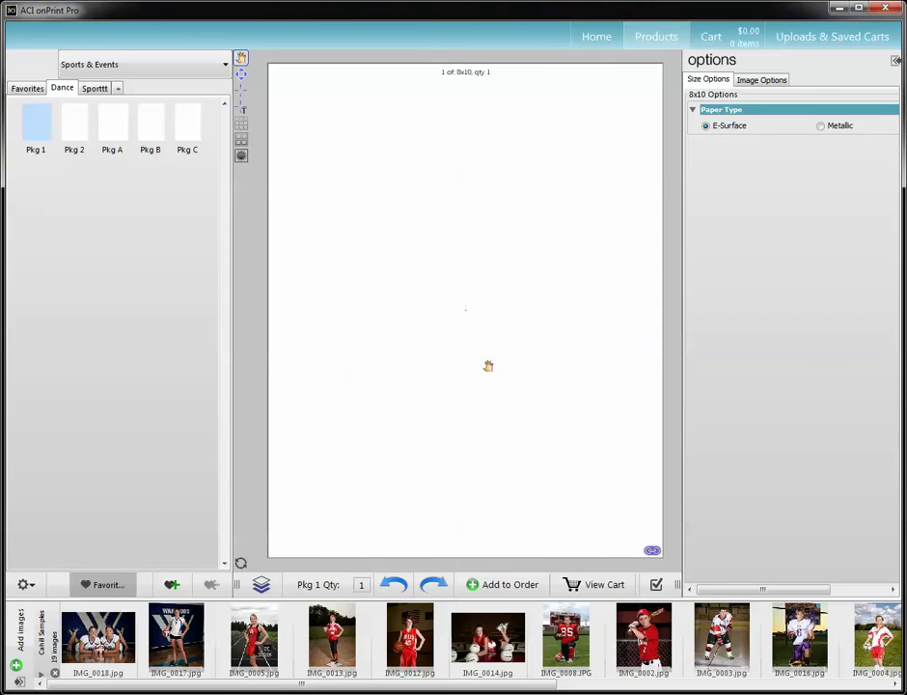
left_click(26, 585)
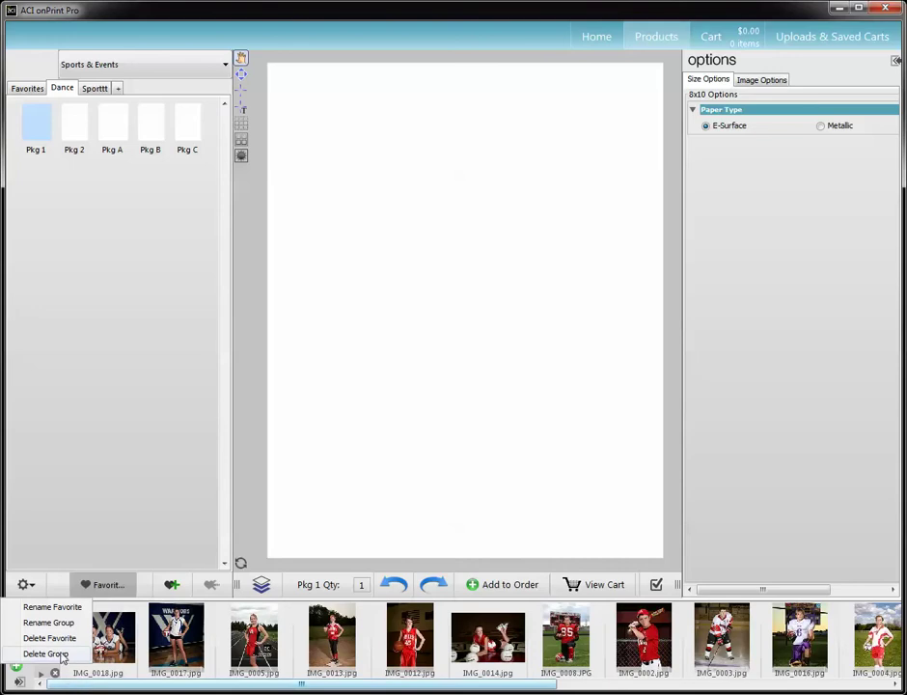
Decline deleting the Pkg 1 favorite and switch to the empty Sporttt group
left_click(60, 641)
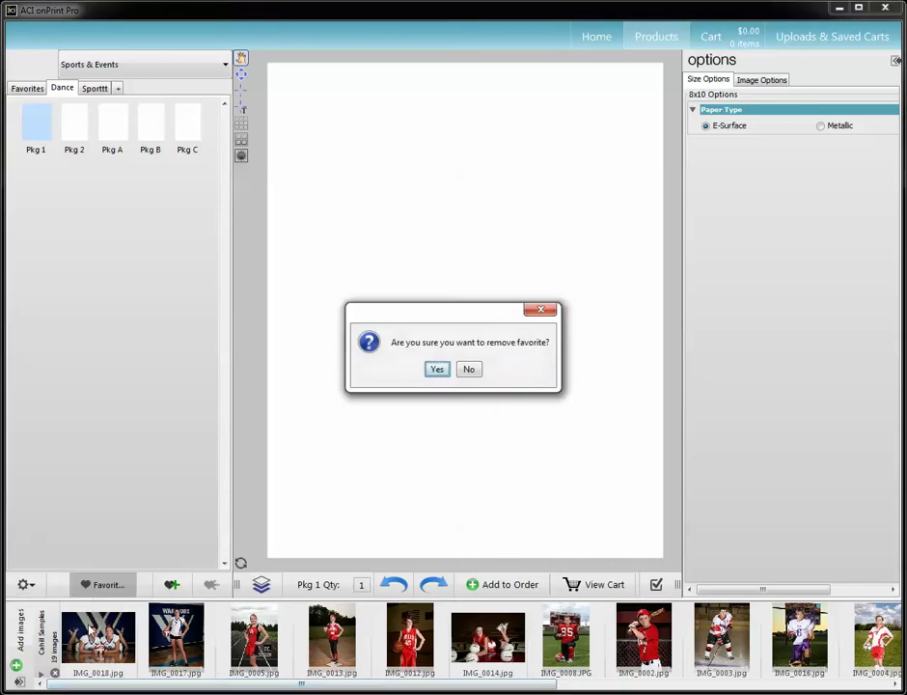
left_click(468, 370)
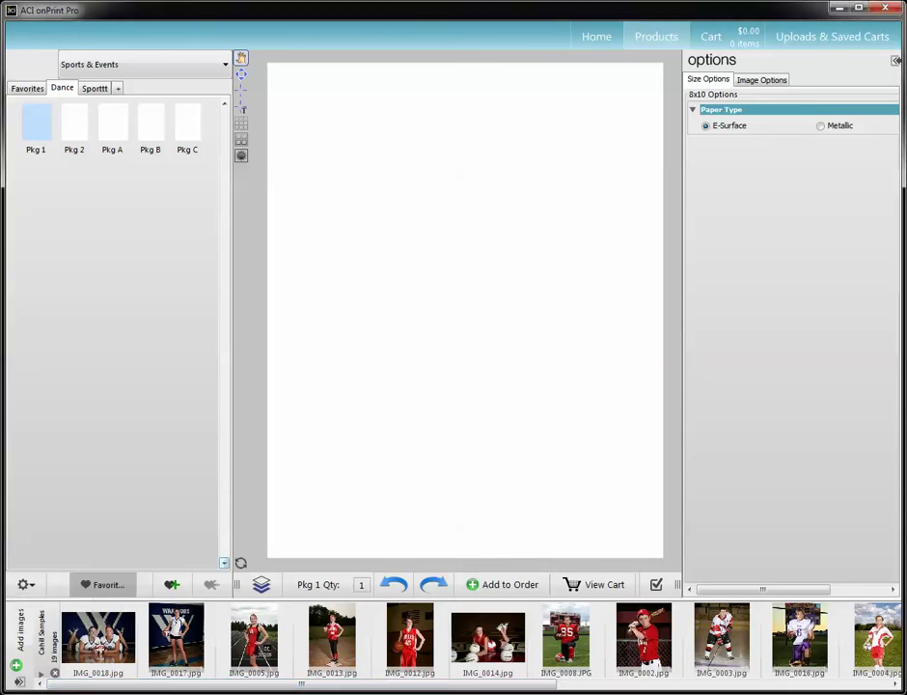
left_click(94, 88)
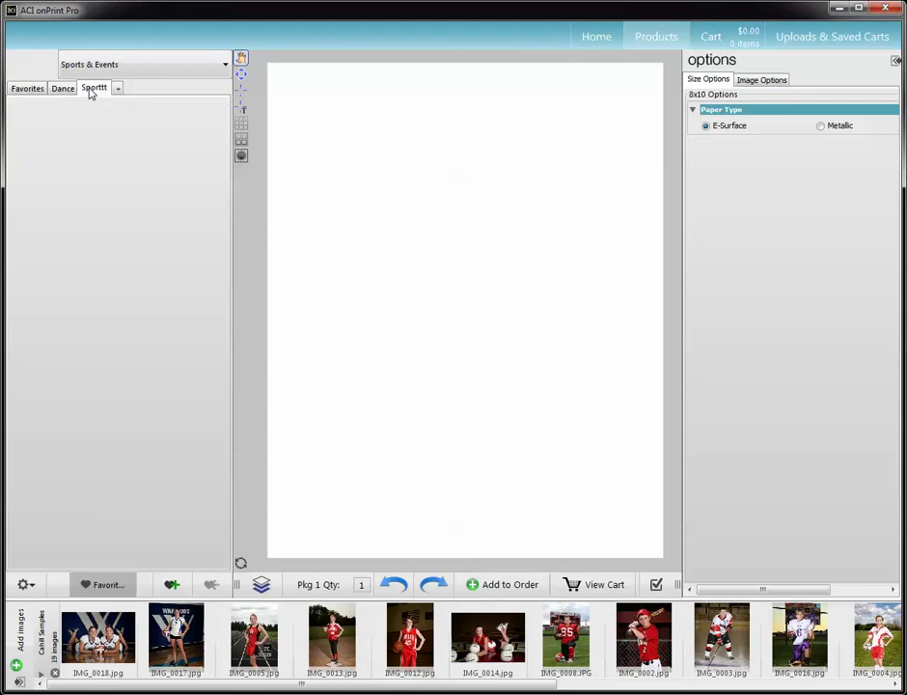
Rename the Sporttt group to Sports by fixing the trailing letters
left_click(24, 584)
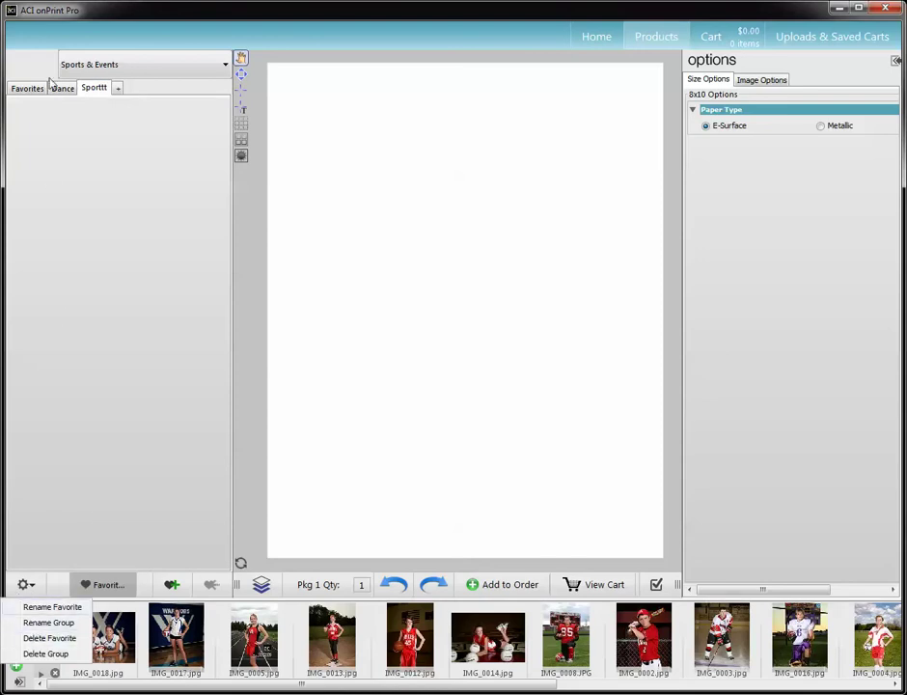
left_click(56, 623)
left_click(439, 347)
key("BackSpace")
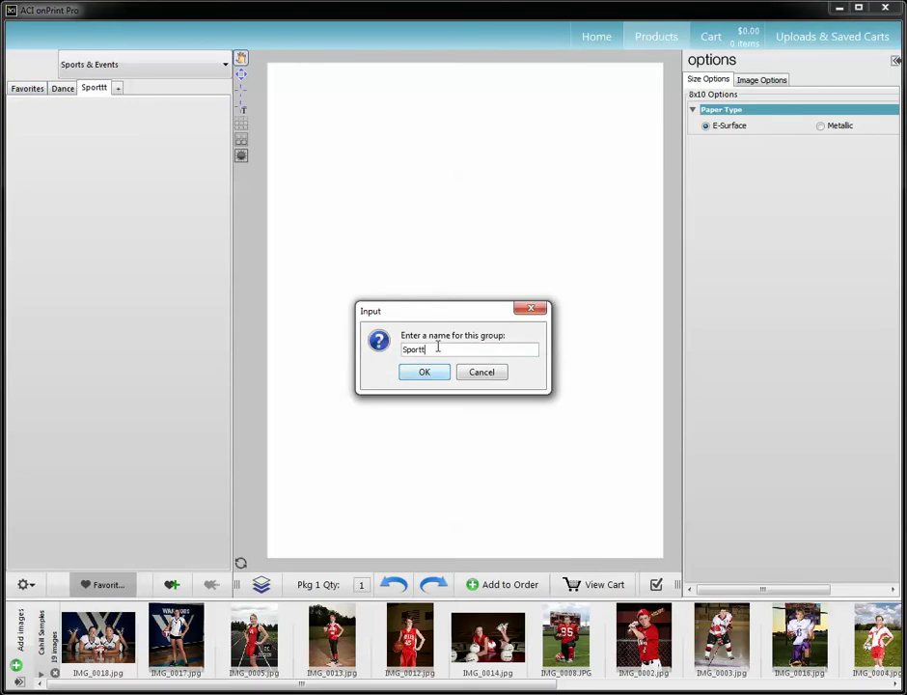
type("s")
key("Return")
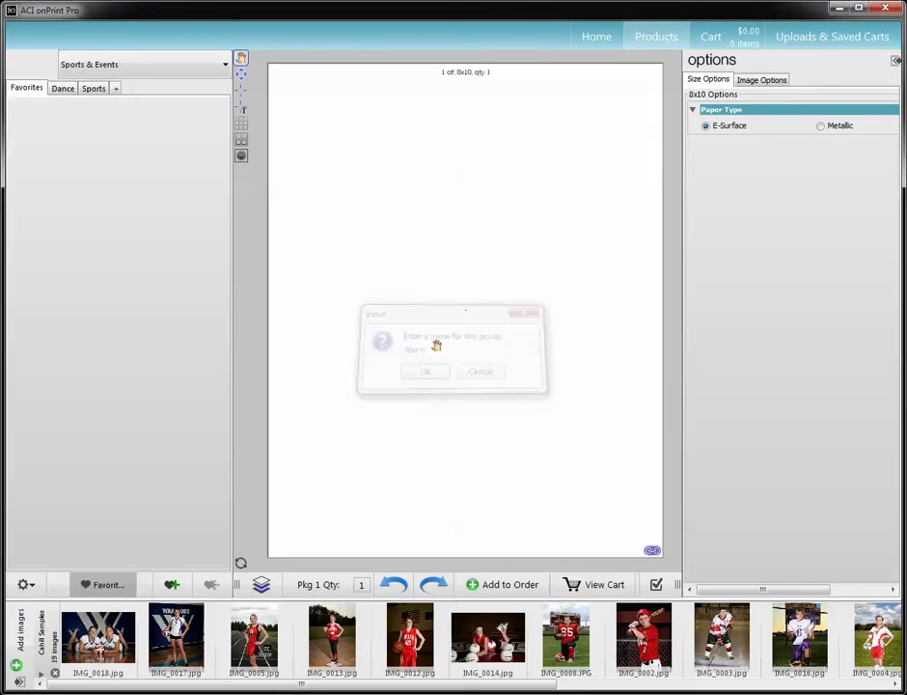
left_click(93, 92)
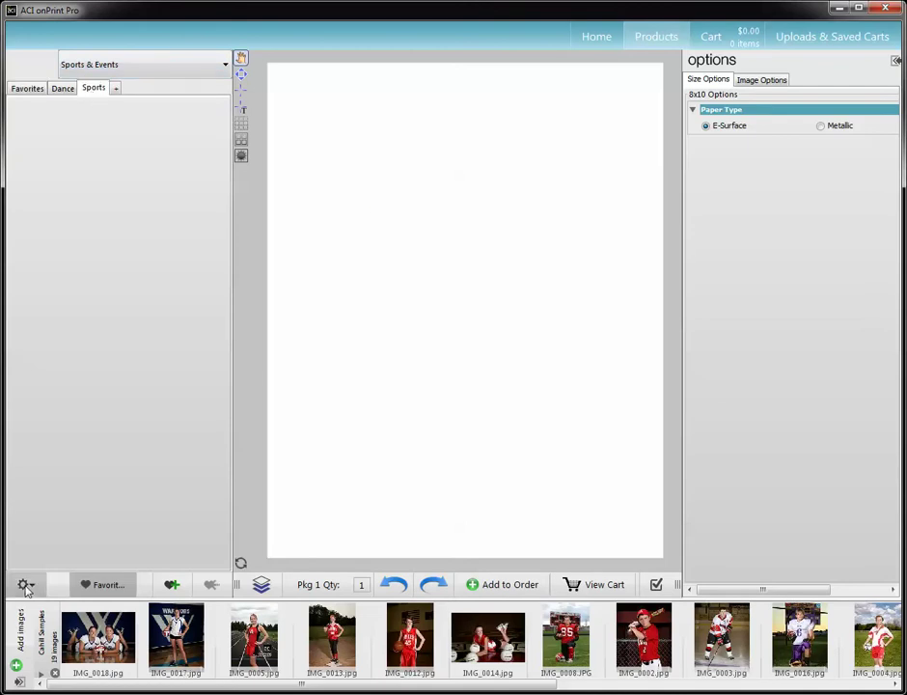
left_click(24, 585)
left_click(92, 91)
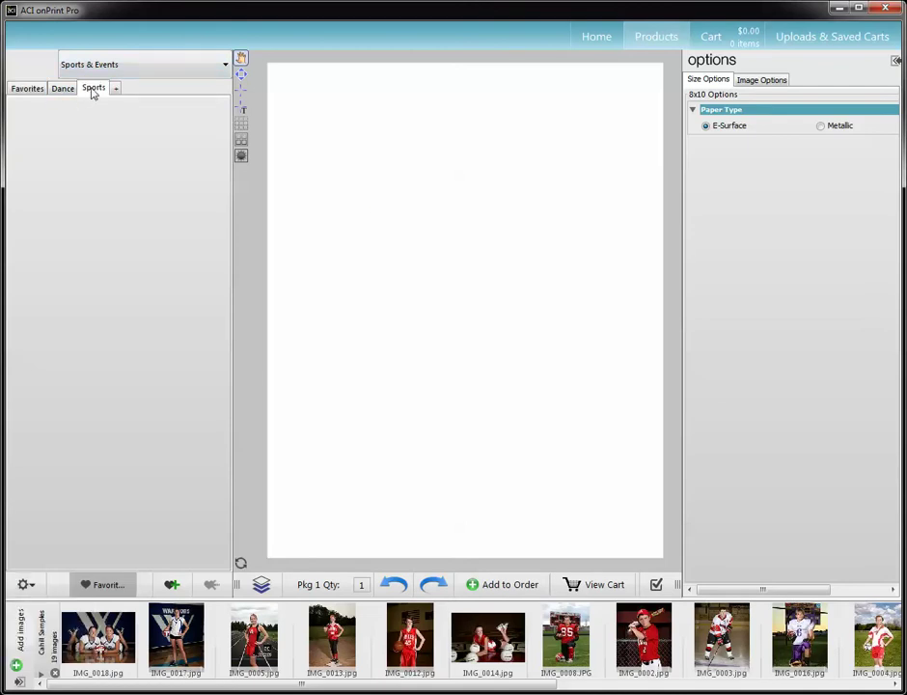
Delete the Sports favorites group, confirming with Yes
key("Return")
left_click(23, 585)
left_click(35, 654)
left_click(436, 369)
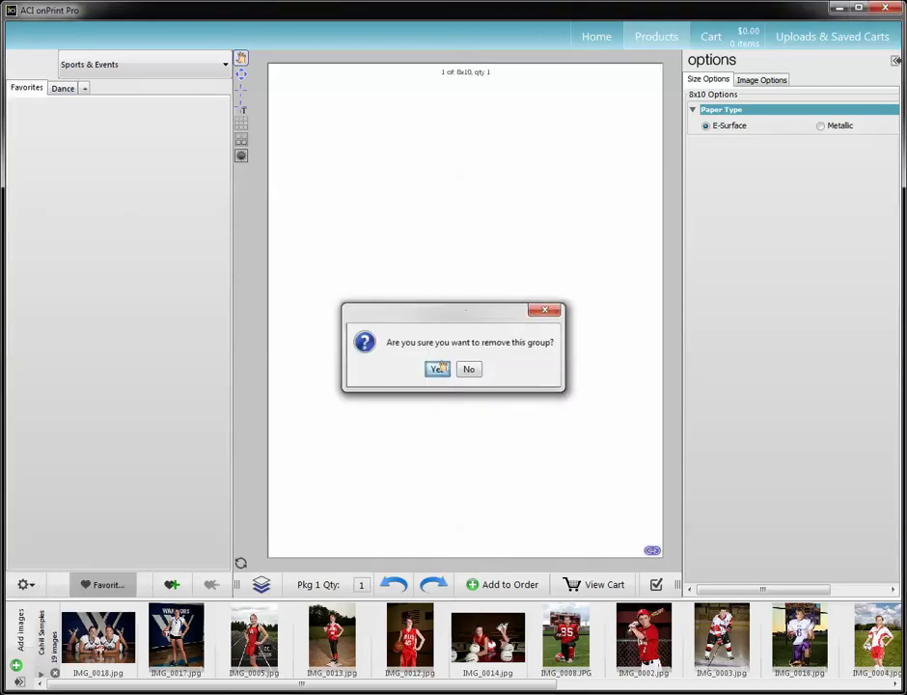
Recreate an empty Sports favorites group and return to the product catalog
left_click(84, 88)
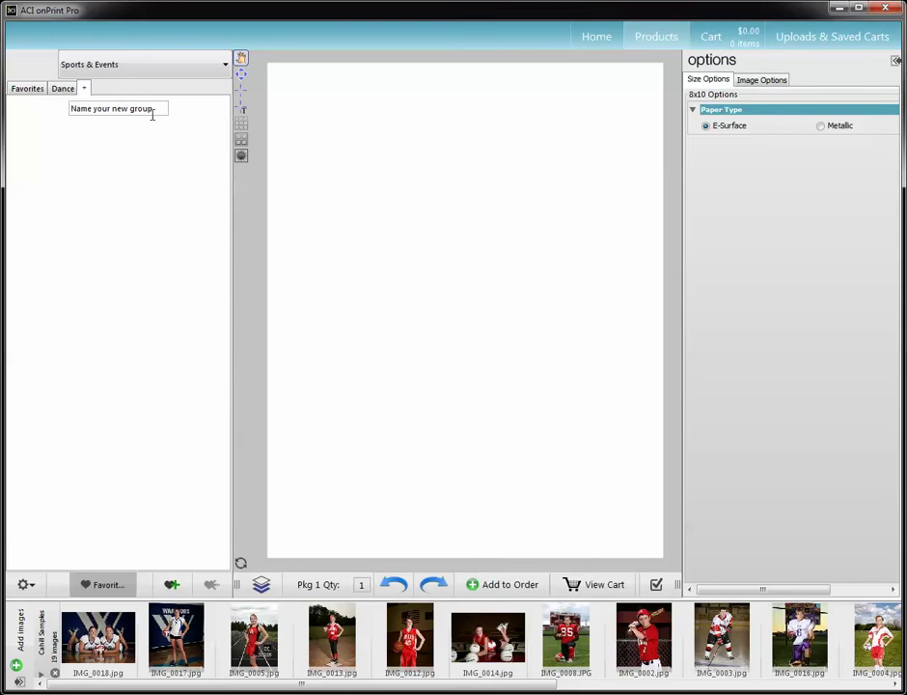
left_click(152, 114)
type("S")
key("Return")
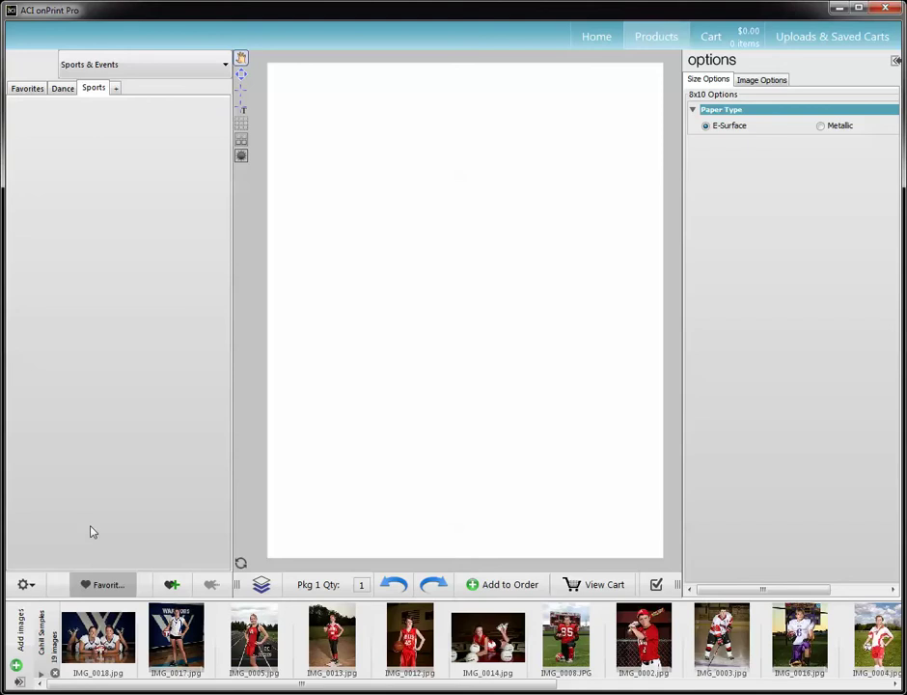
left_click(110, 593)
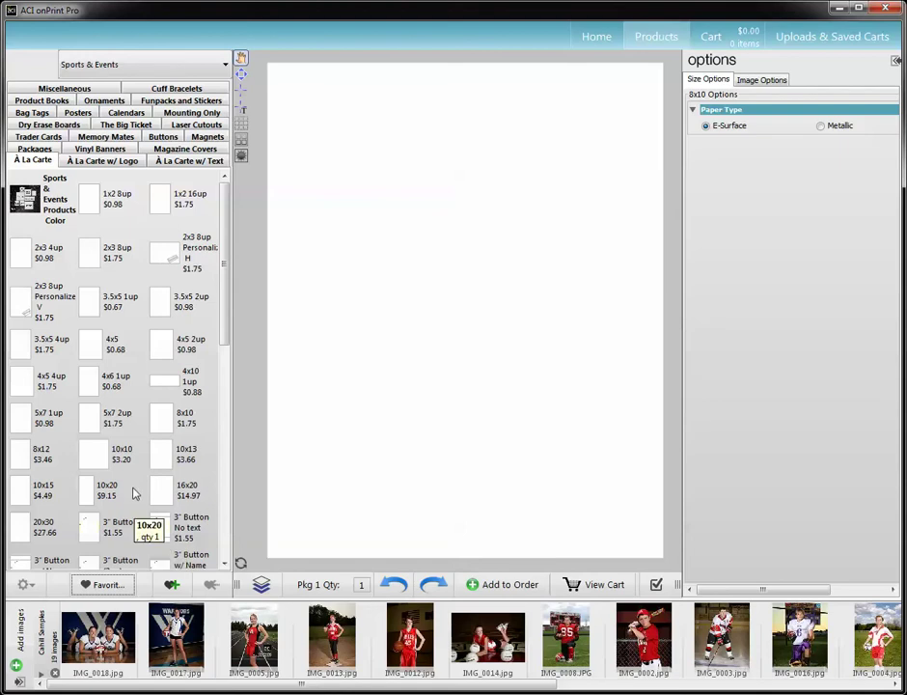
Place a blank 8x10 print ($1.75) in the workspace and enlarge its preview
left_click(161, 426)
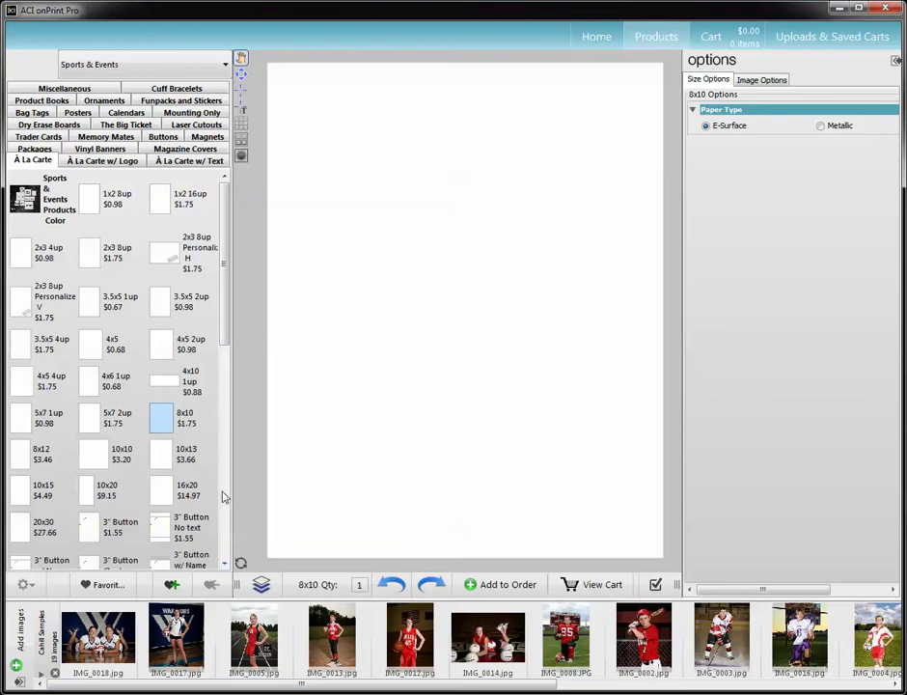
left_click(261, 585)
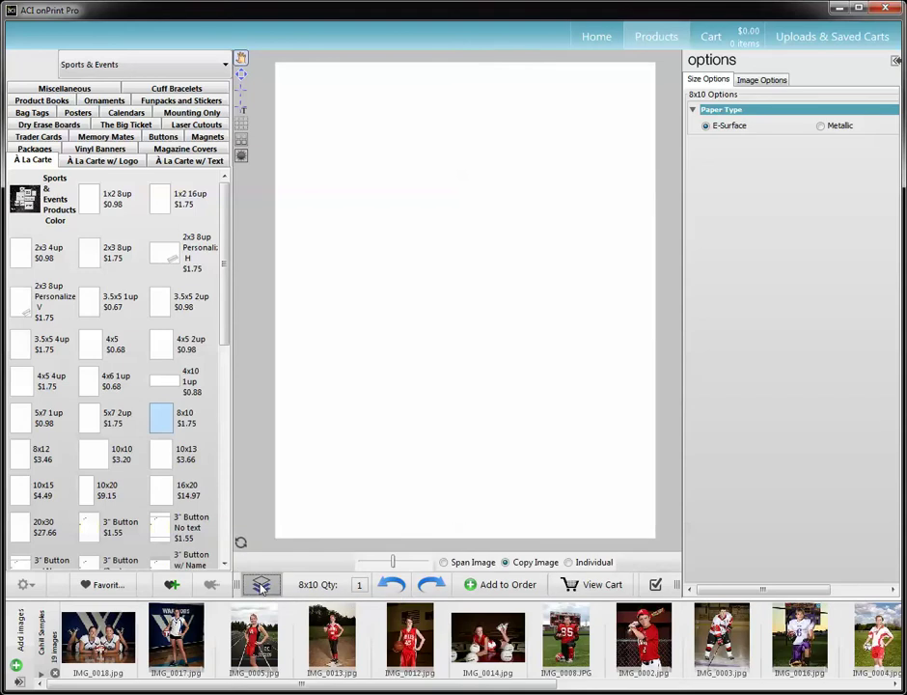
mouse_move(395, 561)
left_mouse_down()
mouse_move(408, 564)
mouse_move(378, 560)
mouse_move(387, 562)
left_mouse_up()
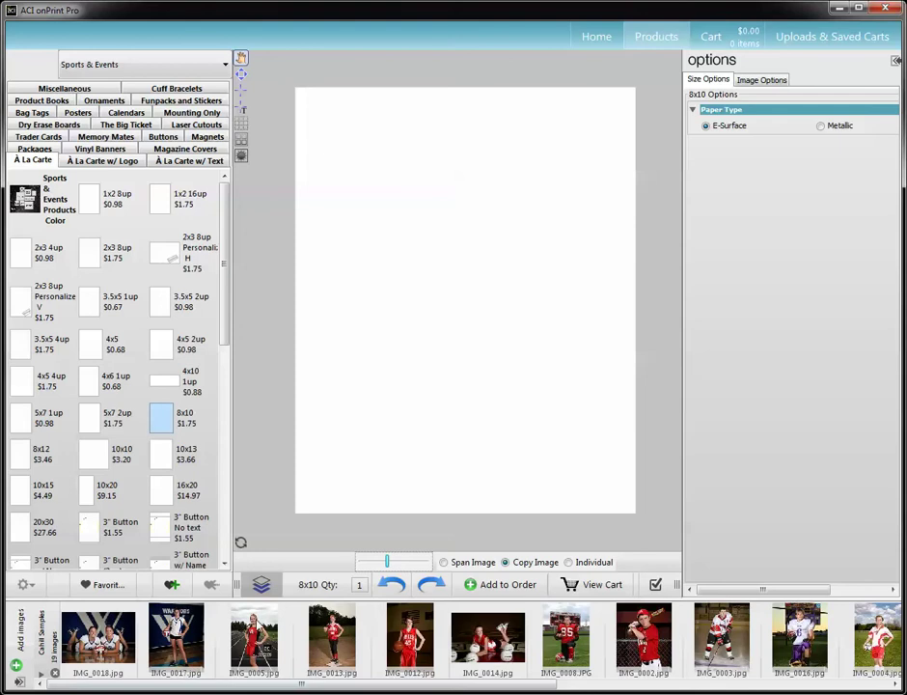
left_click(254, 588)
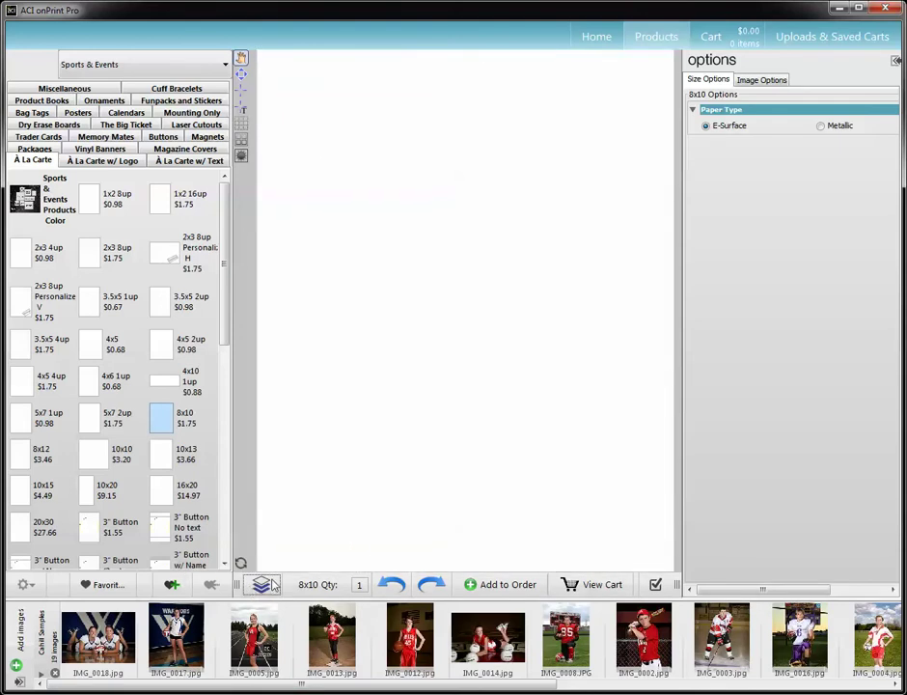
left_click(264, 586)
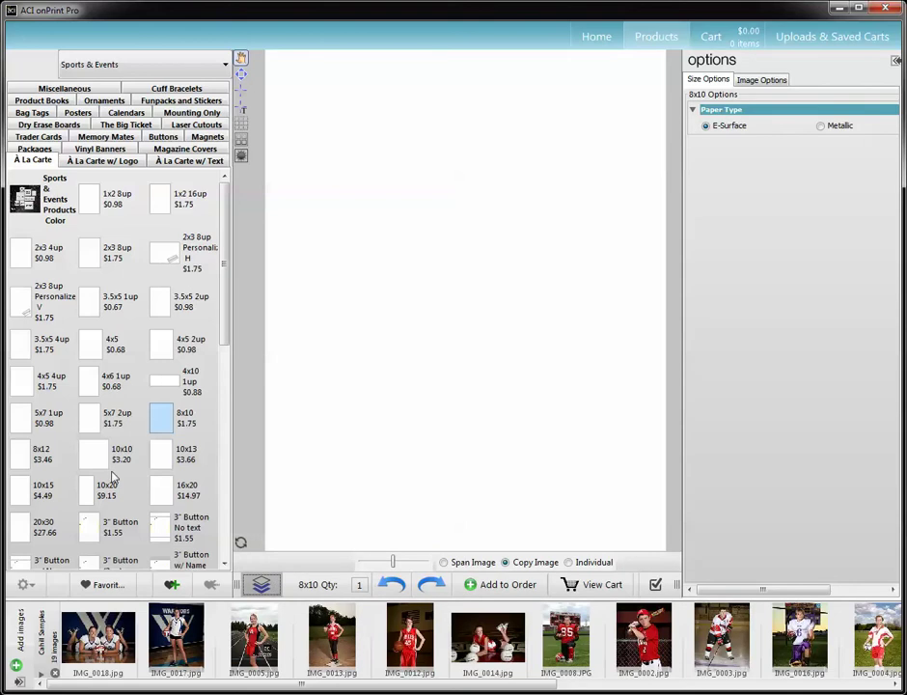
left_click(175, 417)
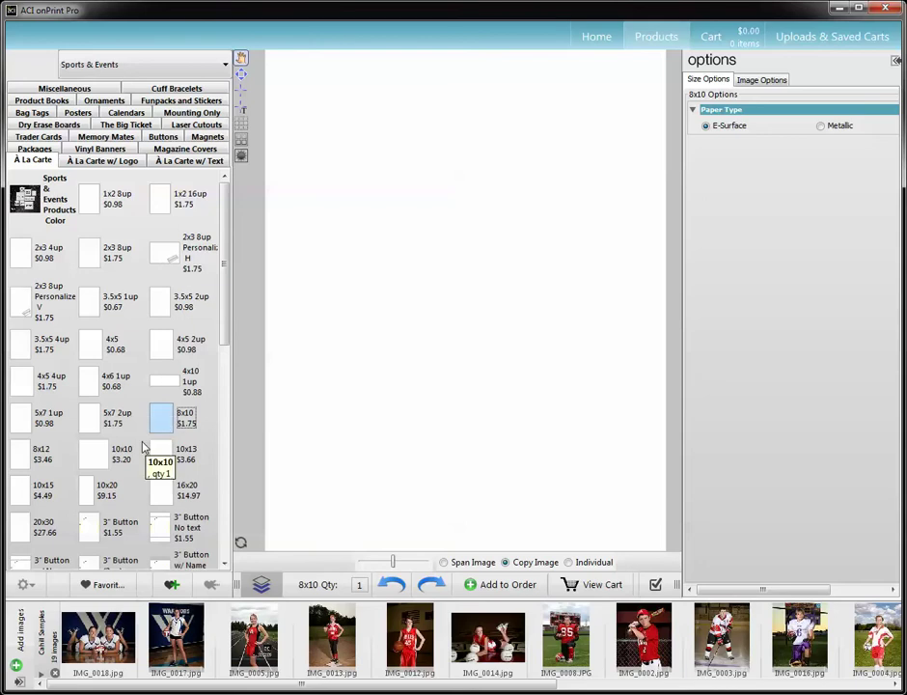
Drag 5x7 1up, 3.5x5 1up and 2x3 8up prints onto the layout beside the 8x10
left_click(19, 424)
left_click_drag(19, 424, 639, 404)
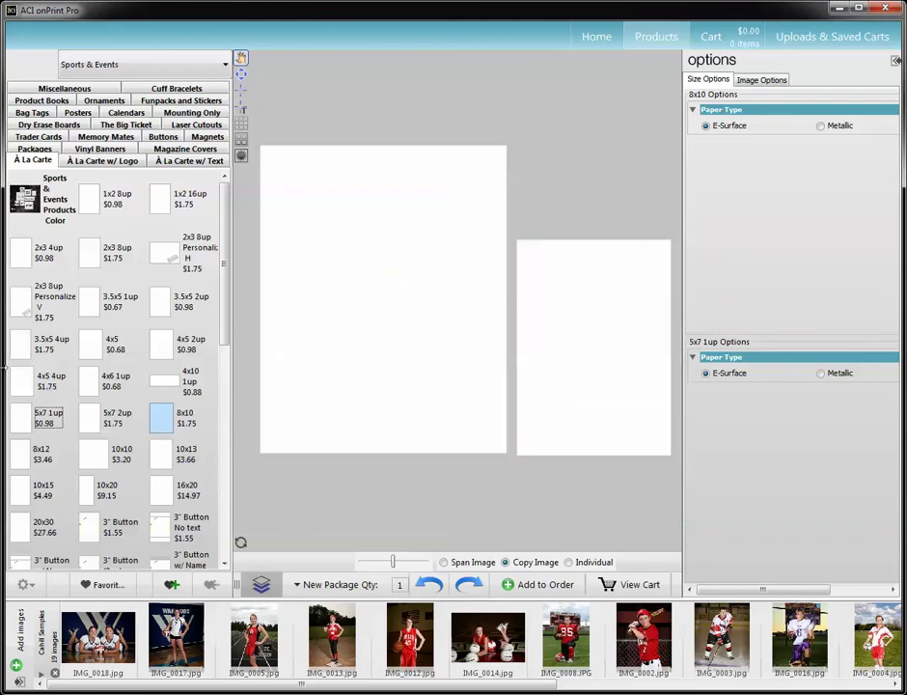
left_click(88, 304)
left_click_drag(89, 304, 615, 358)
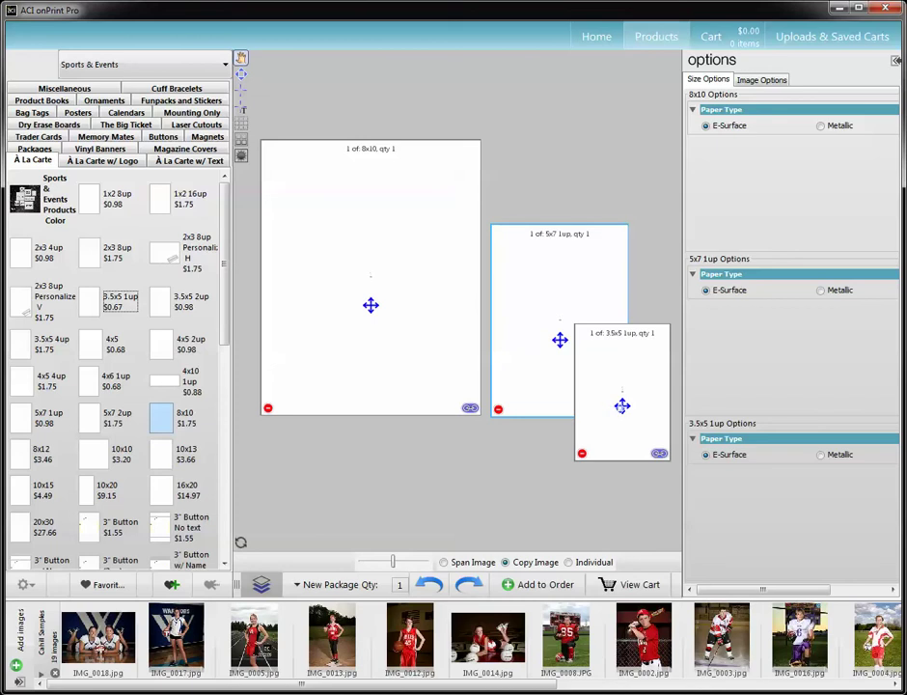
left_click_drag(622, 406, 684, 359)
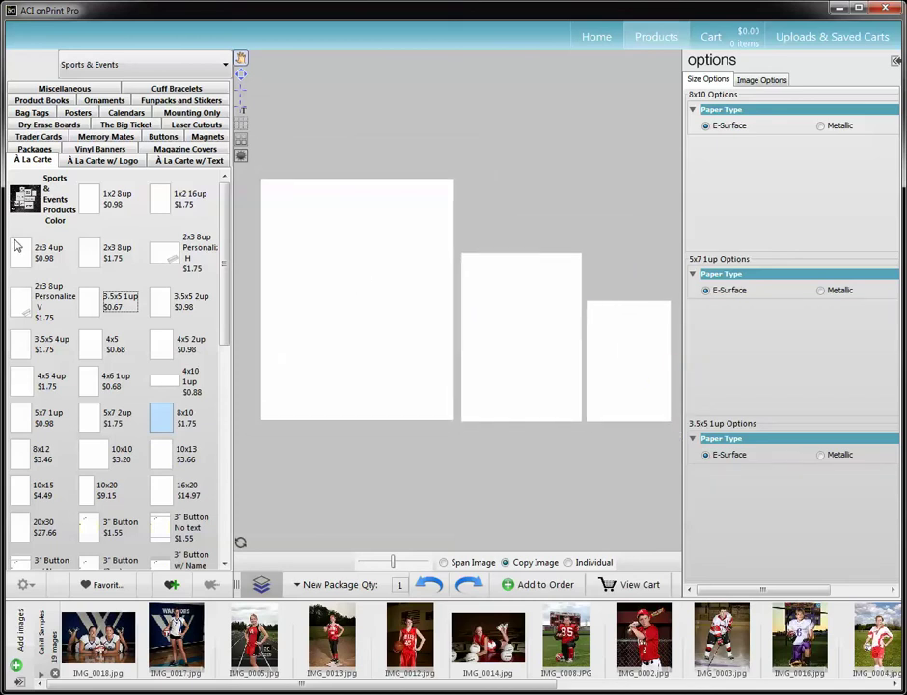
left_click_drag(89, 253, 657, 376)
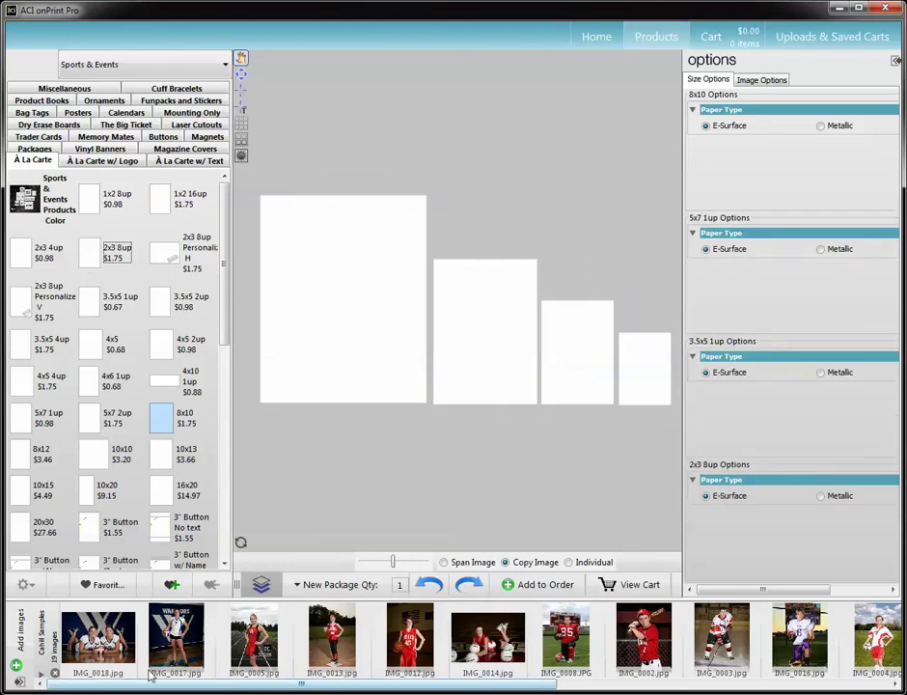
Save the four-print package to the Sports group as favorite 'Pkg A' and load it
left_click(102, 586)
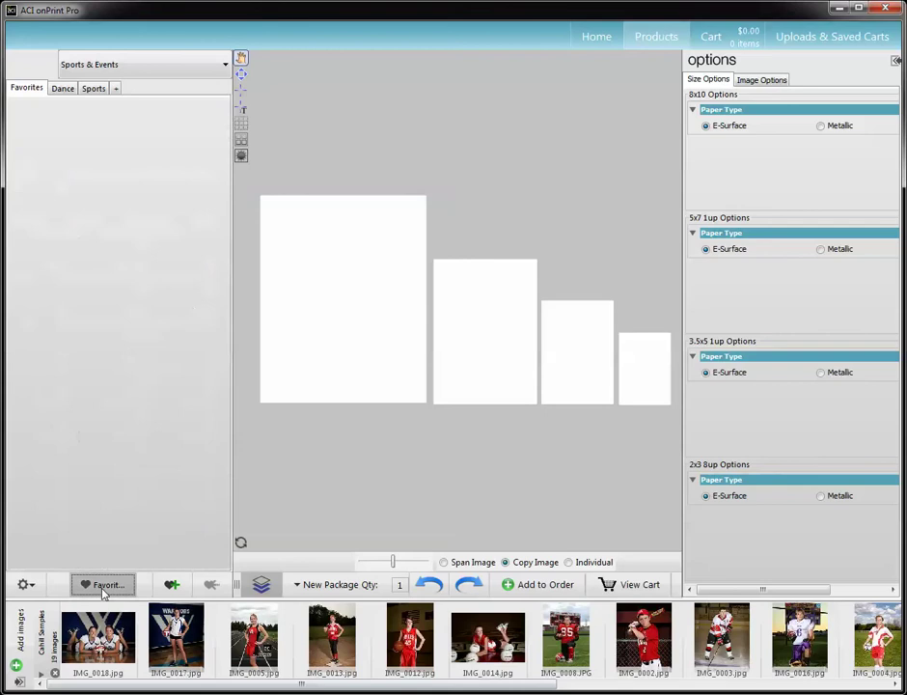
left_click(95, 91)
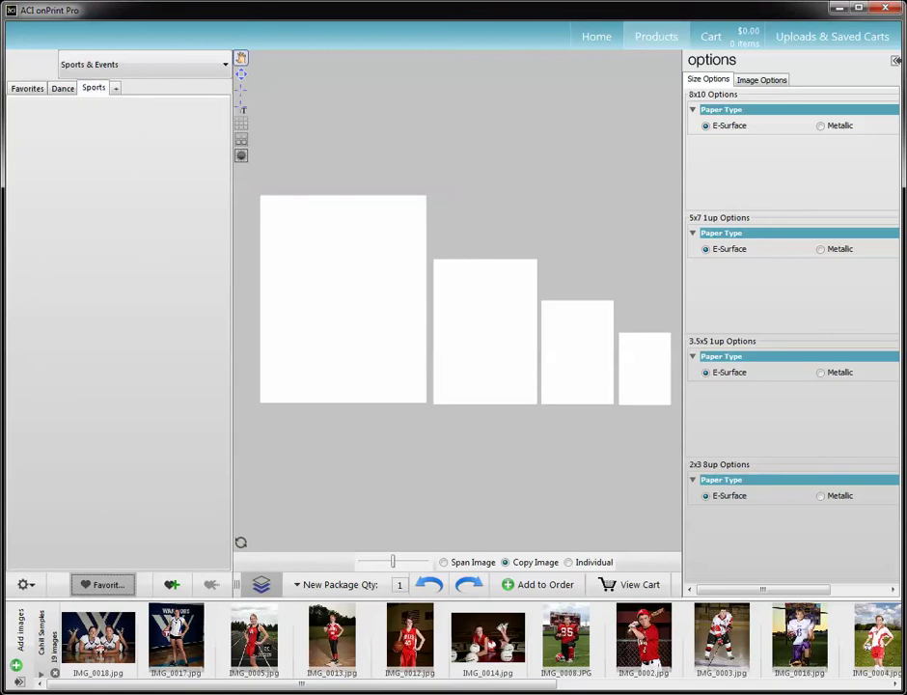
left_click(172, 589)
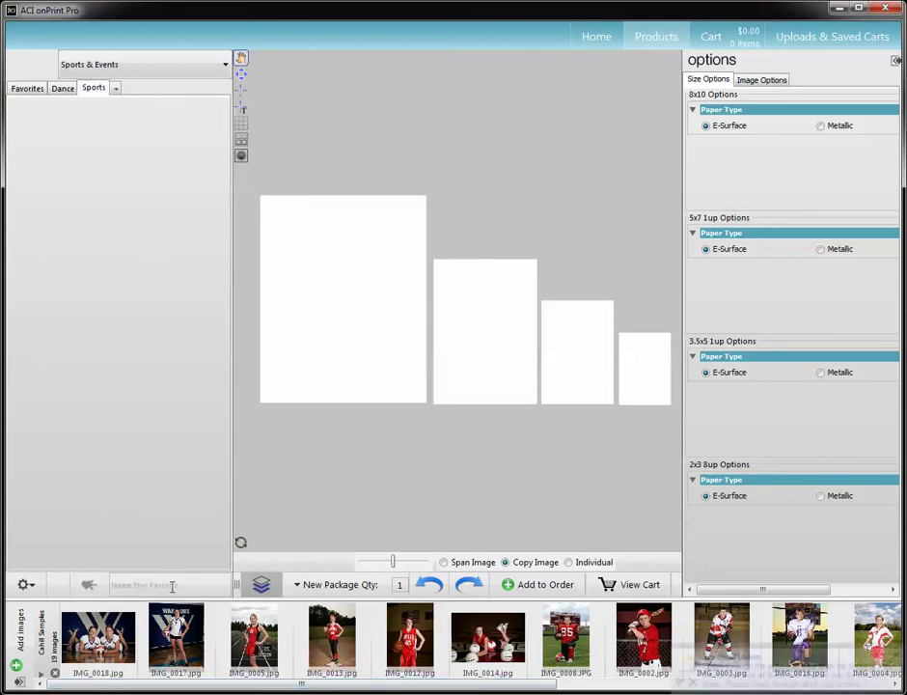
left_click(193, 586)
type("Pkg A")
key("Return")
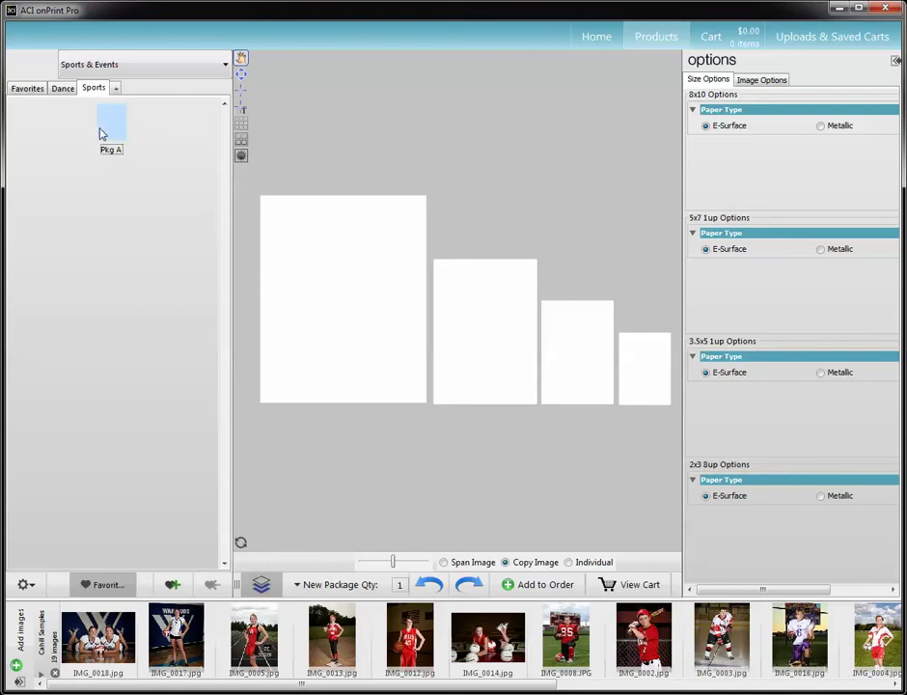
left_click(101, 133)
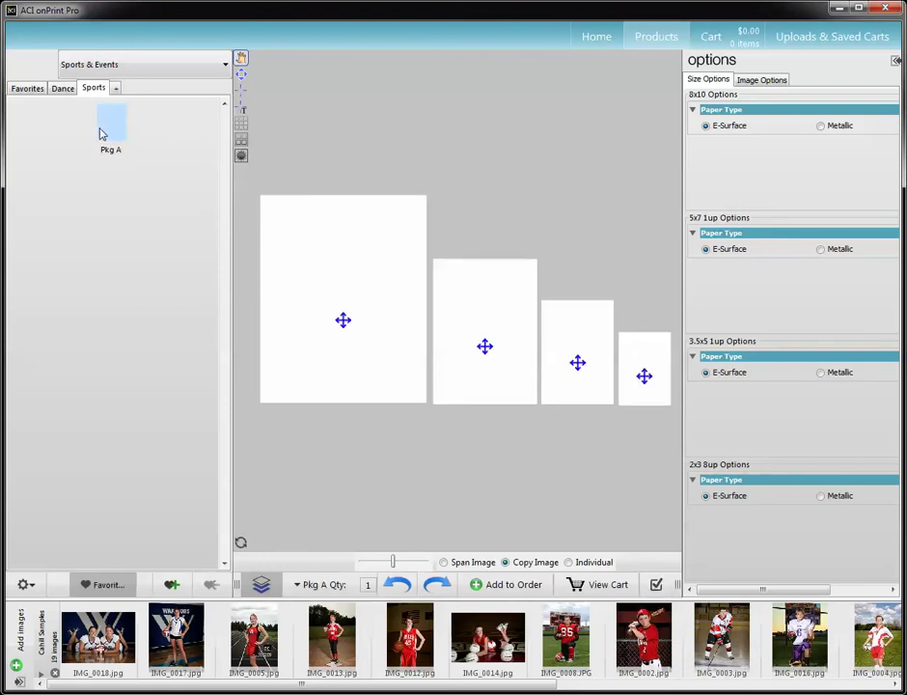
mouse_move(444, 407)
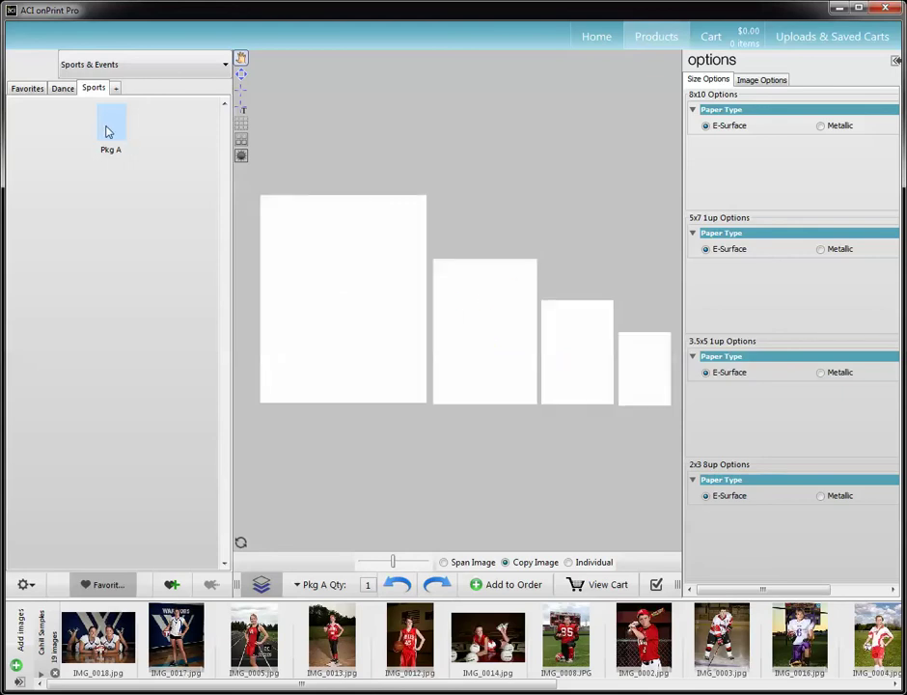
mouse_move(107, 132)
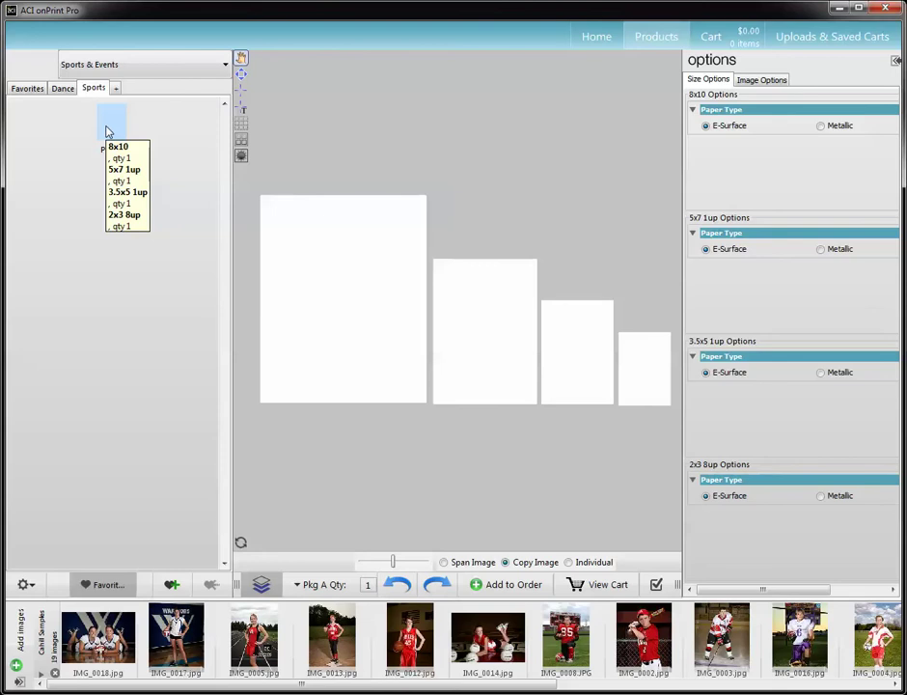
Adjust Pkg A item quantities, entering 2 for the 2x3 8up sheet
left_click(315, 586)
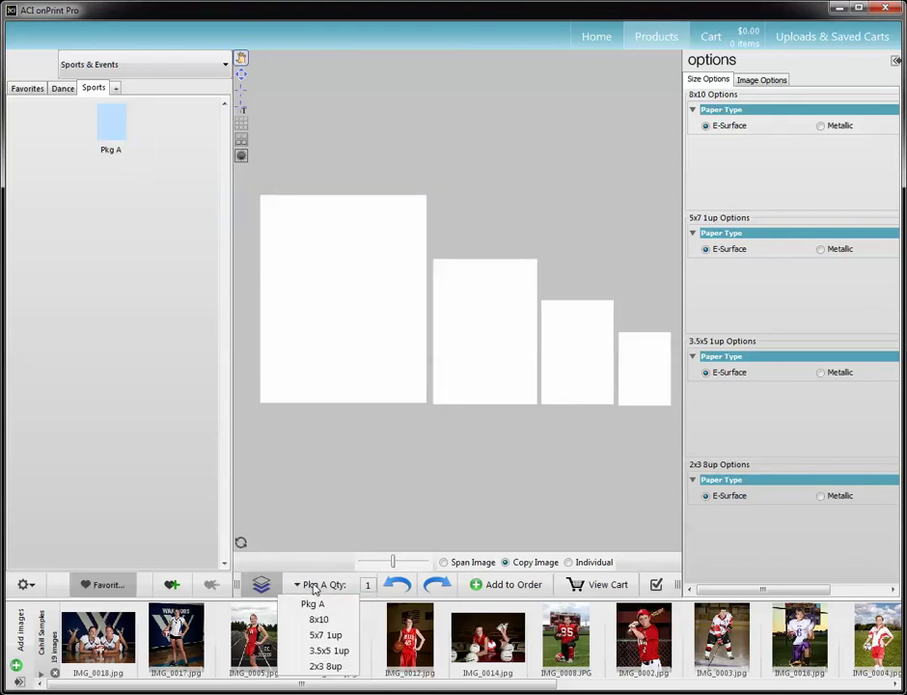
left_click(327, 635)
left_click(366, 585)
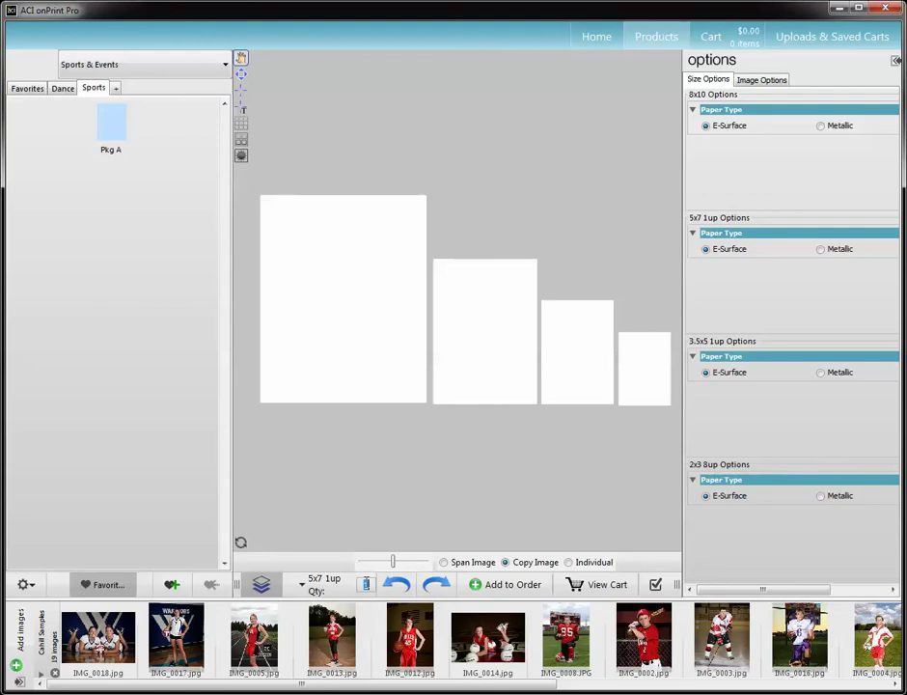
left_click(315, 584)
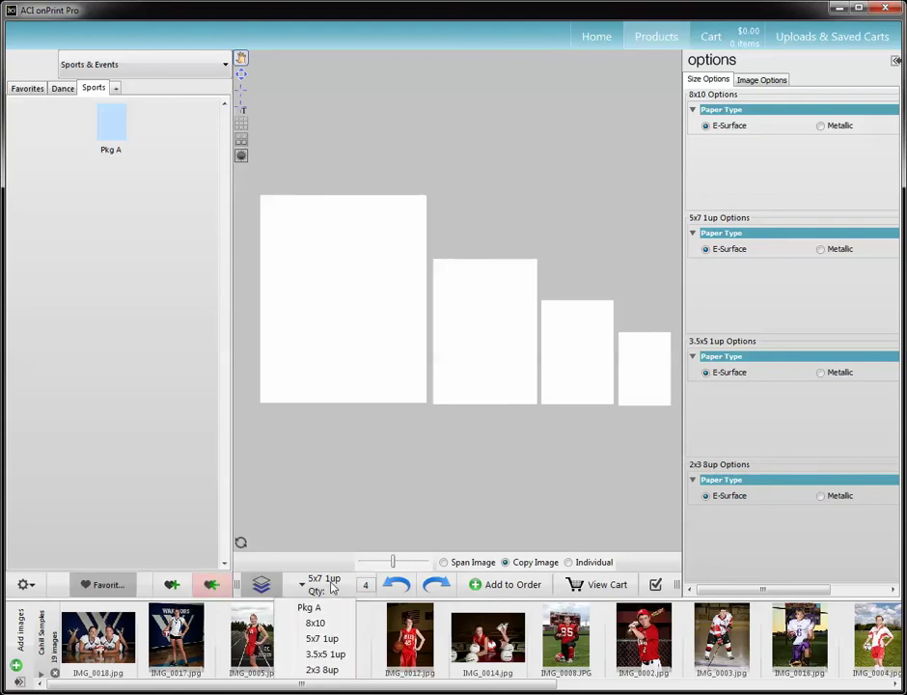
left_click(326, 655)
left_click(365, 582)
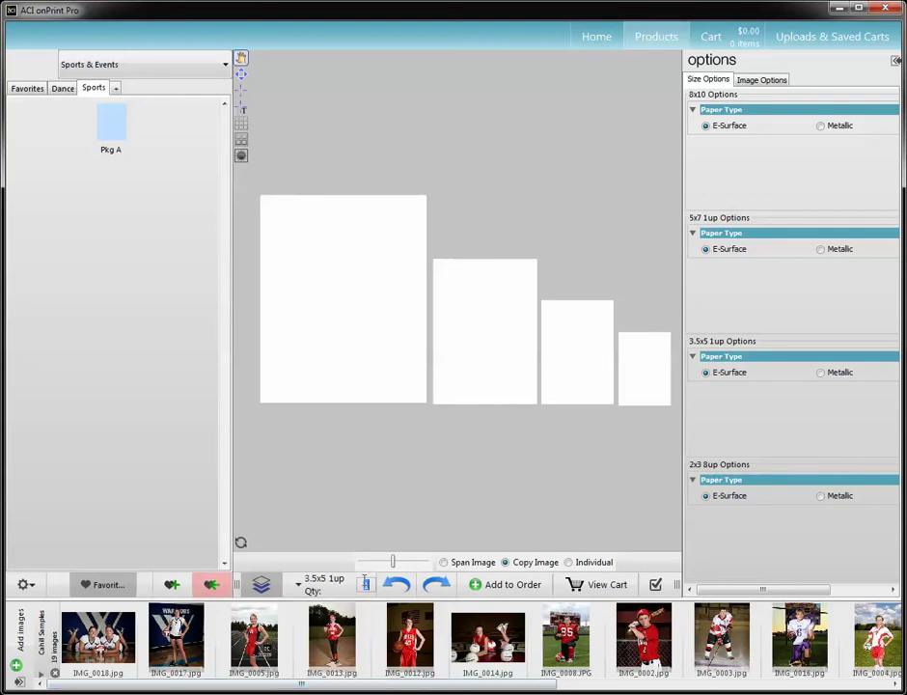
left_click(315, 584)
left_click(329, 668)
left_click(366, 584)
type("2")
left_click(315, 584)
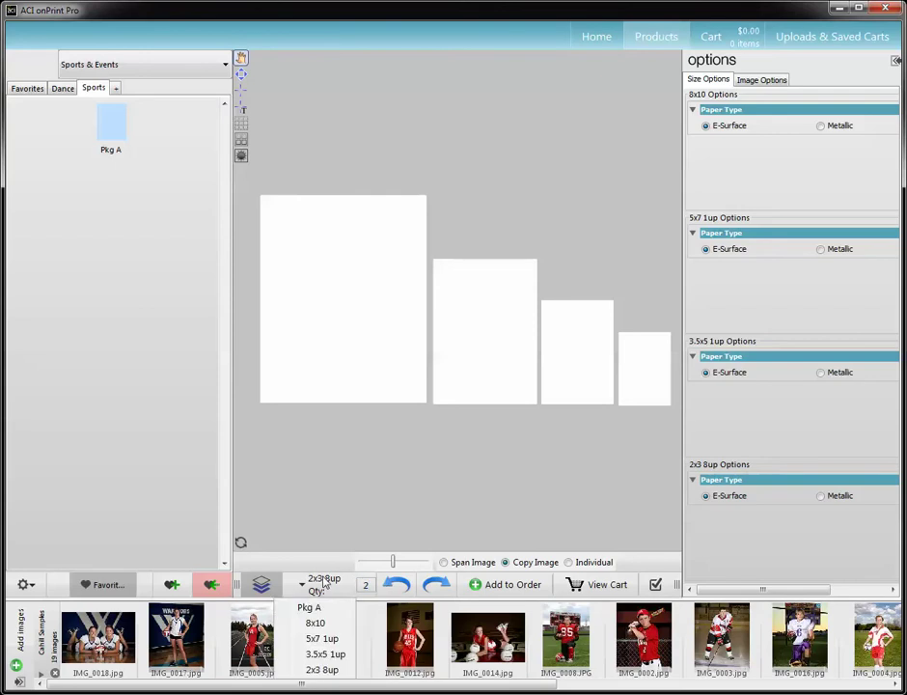
left_click(309, 604)
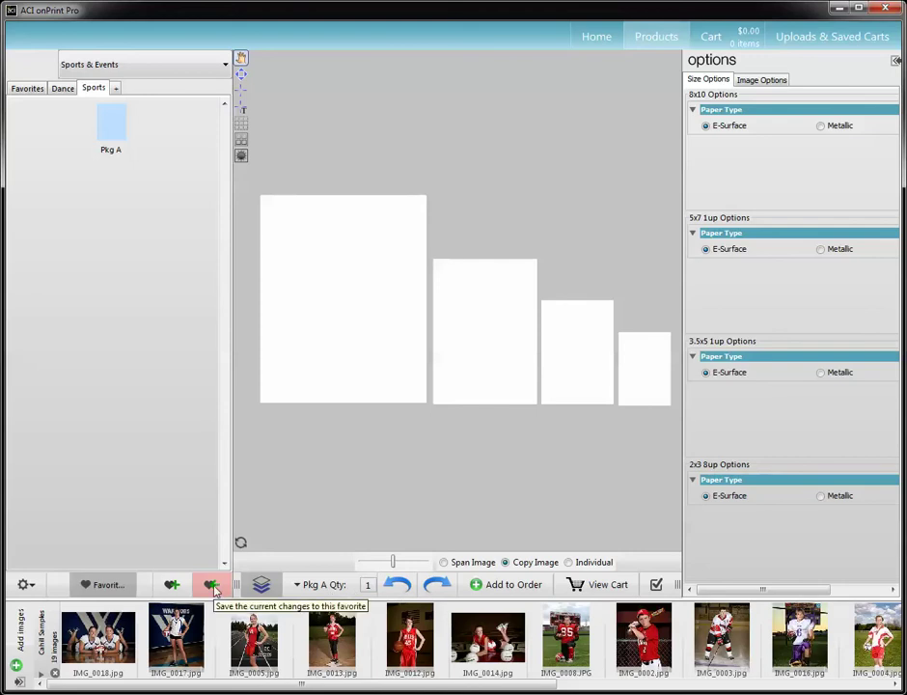
Save the current changes to the Pkg A favorite
left_click(299, 586)
left_click(300, 589)
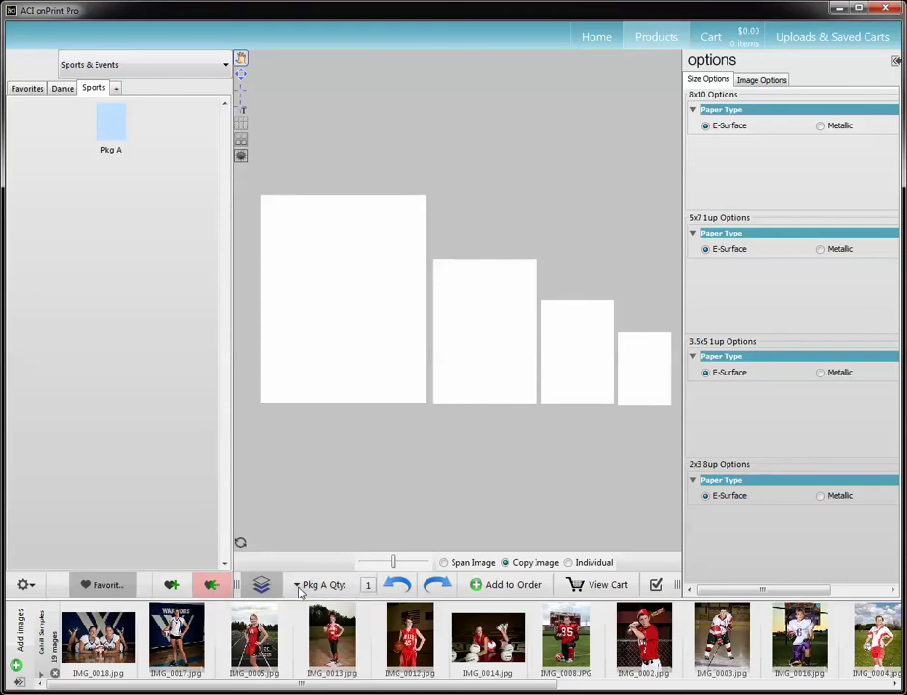
left_click(213, 585)
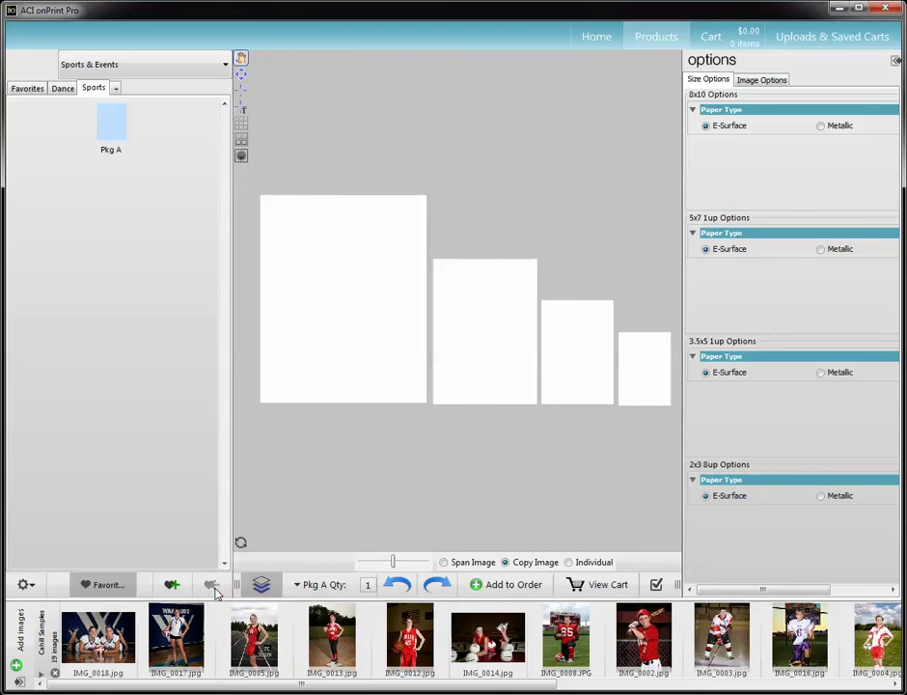
Build a layout with one 5x7 1up print and one 4x5 print beside it
left_click(91, 589)
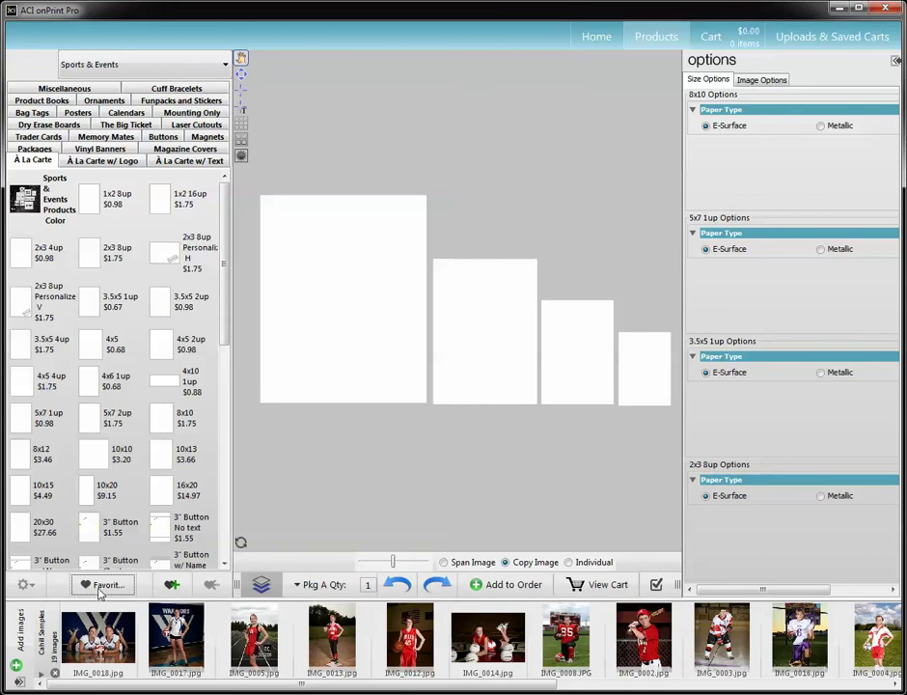
left_click(99, 589)
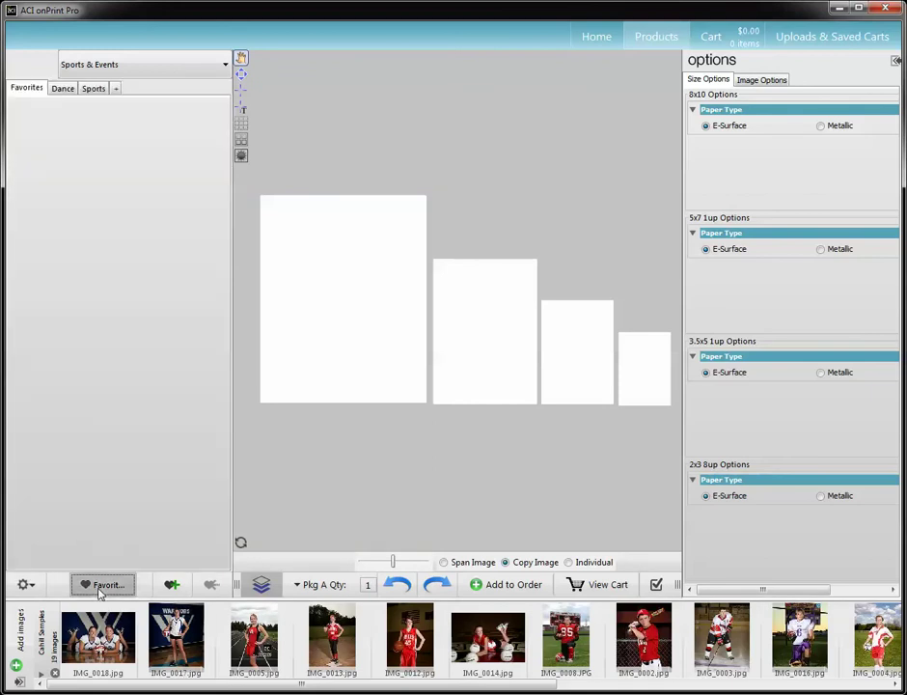
left_click(99, 587)
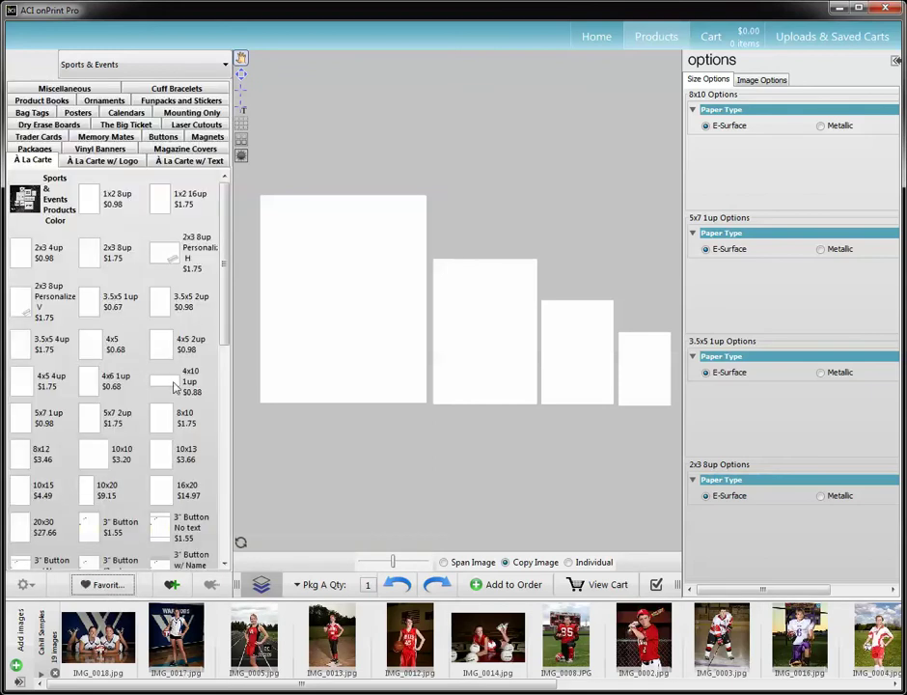
left_click(40, 427)
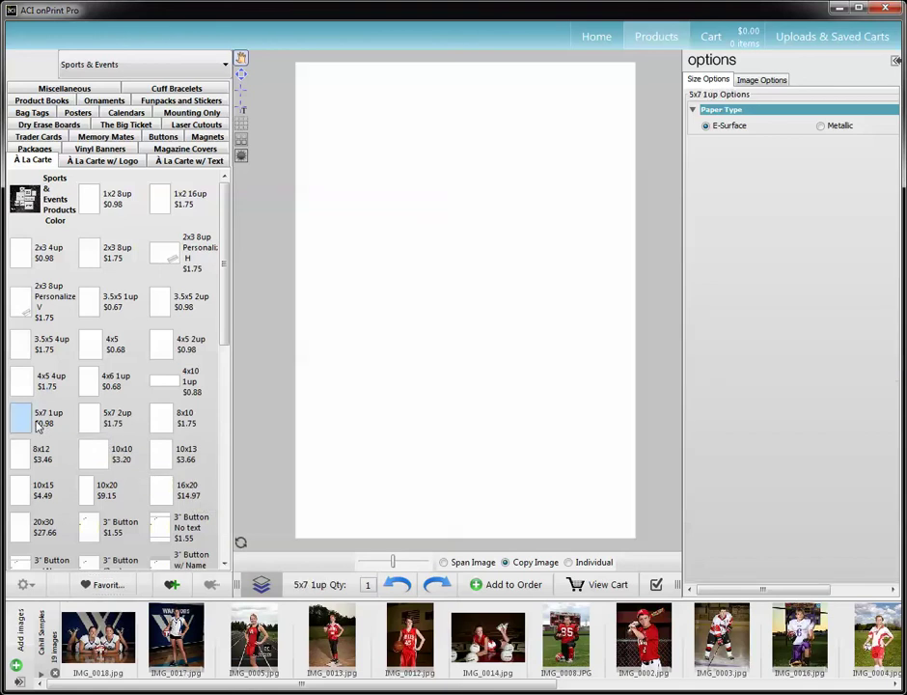
left_click_drag(90, 345, 600, 371)
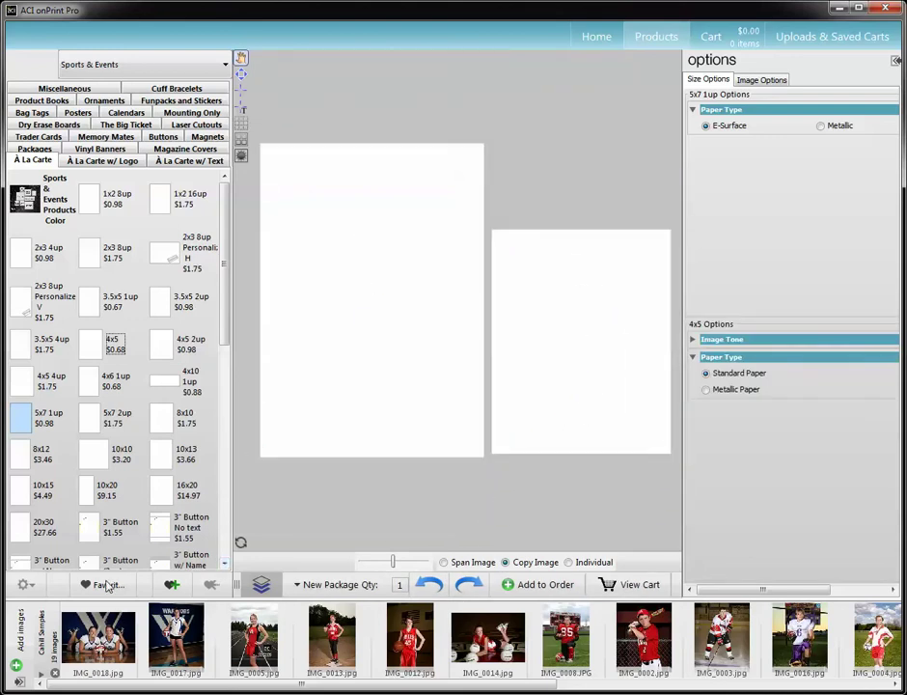
Save this layout as a new Sports favorite named Pkg B
left_click(106, 585)
left_click(91, 89)
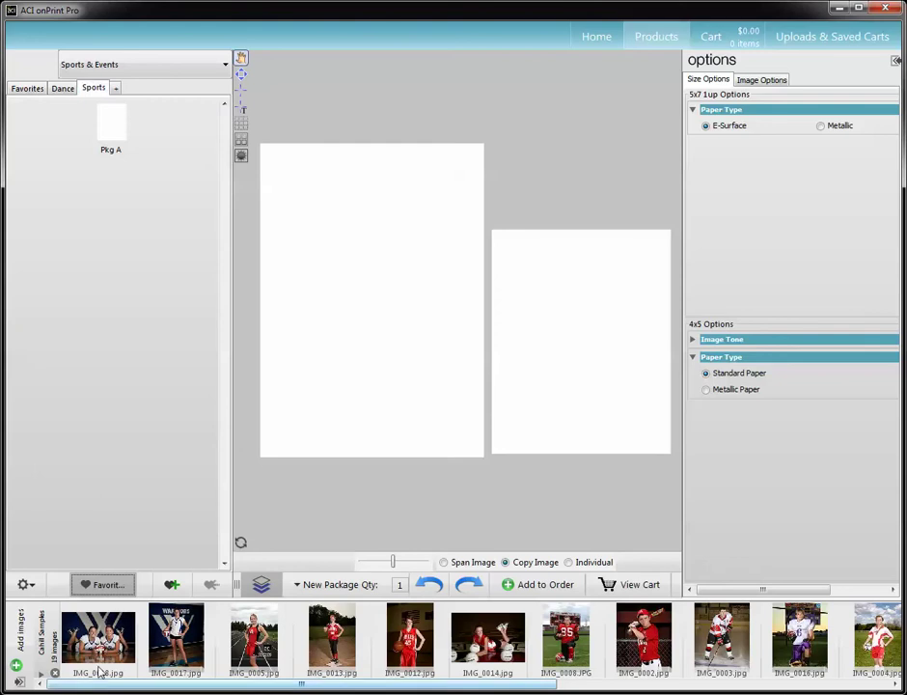
left_click(172, 585)
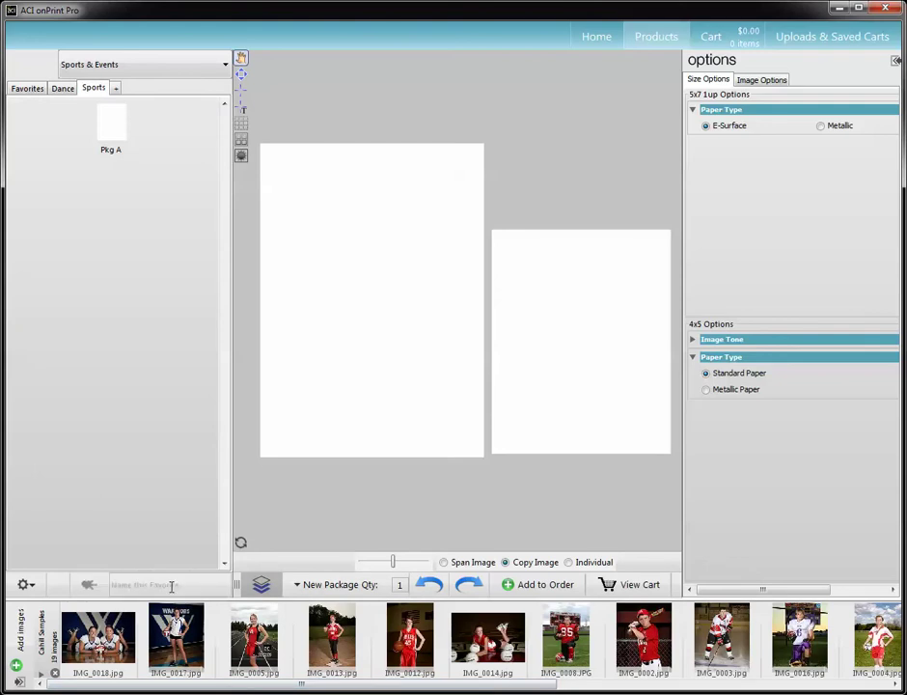
type("Pkg B")
key("Return")
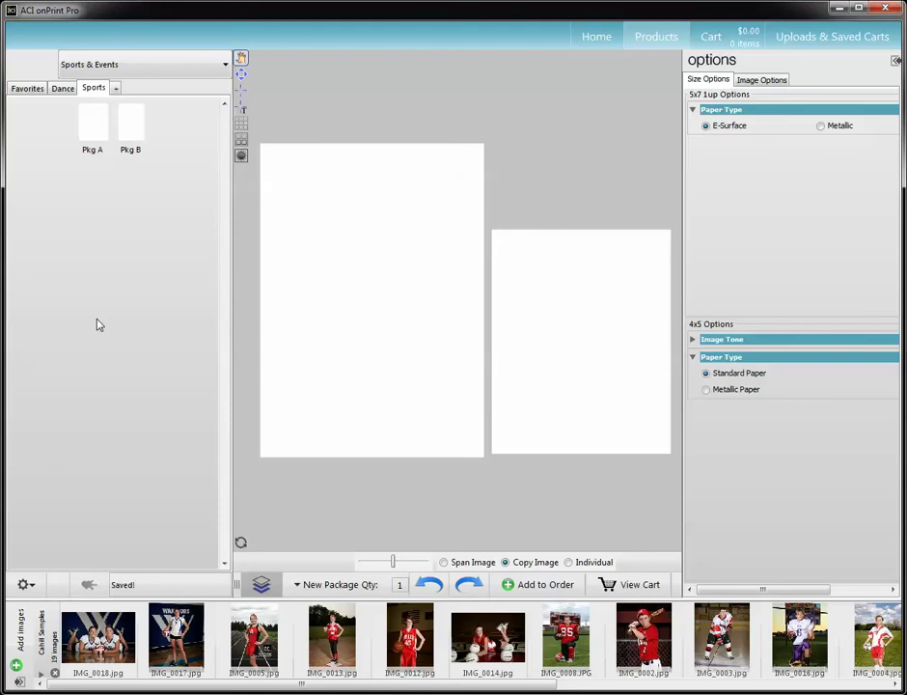
Load Pkg B and set its quantities to three 5x7 1up prints and two 4x5 prints
left_click(132, 117)
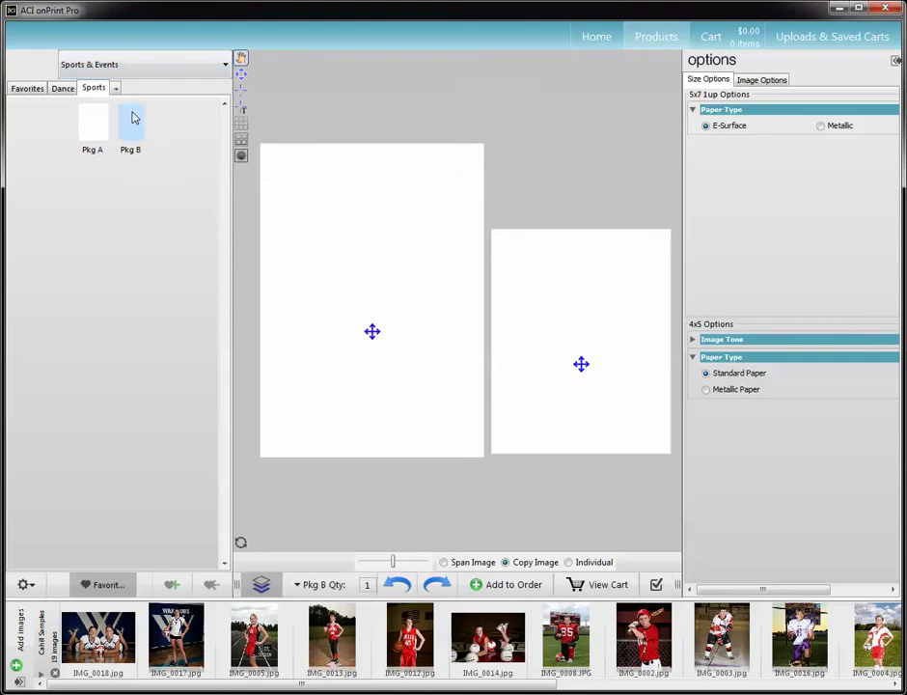
left_click(297, 589)
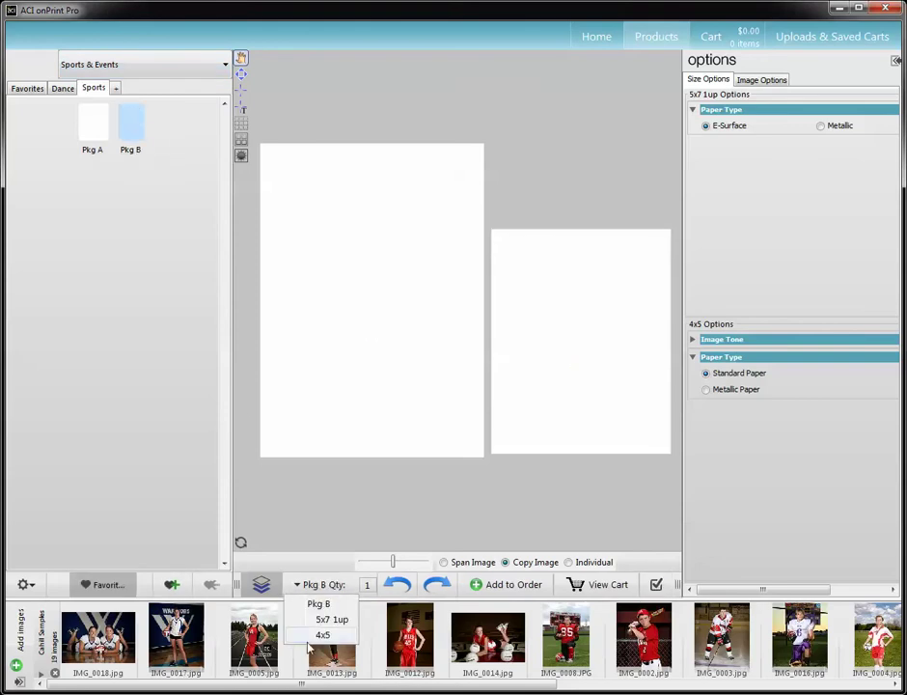
left_click(328, 621)
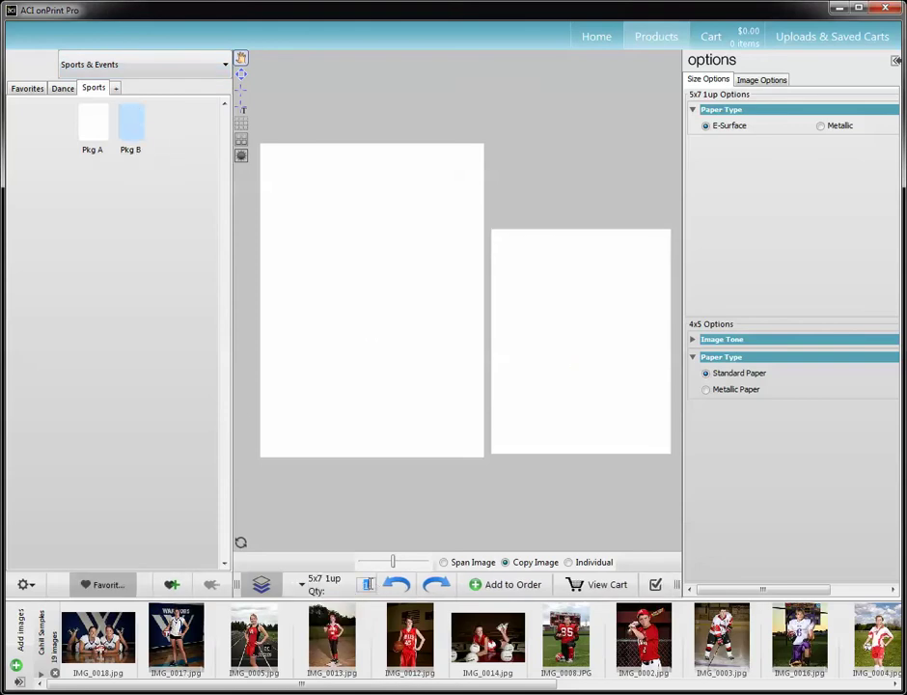
left_click(323, 584)
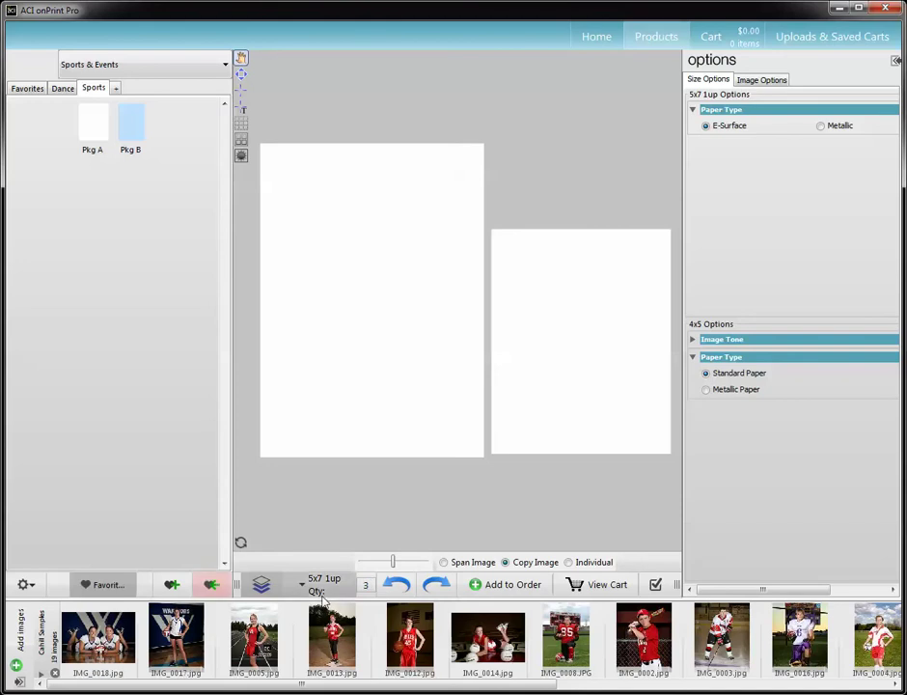
left_click(318, 640)
type("2")
left_click(323, 584)
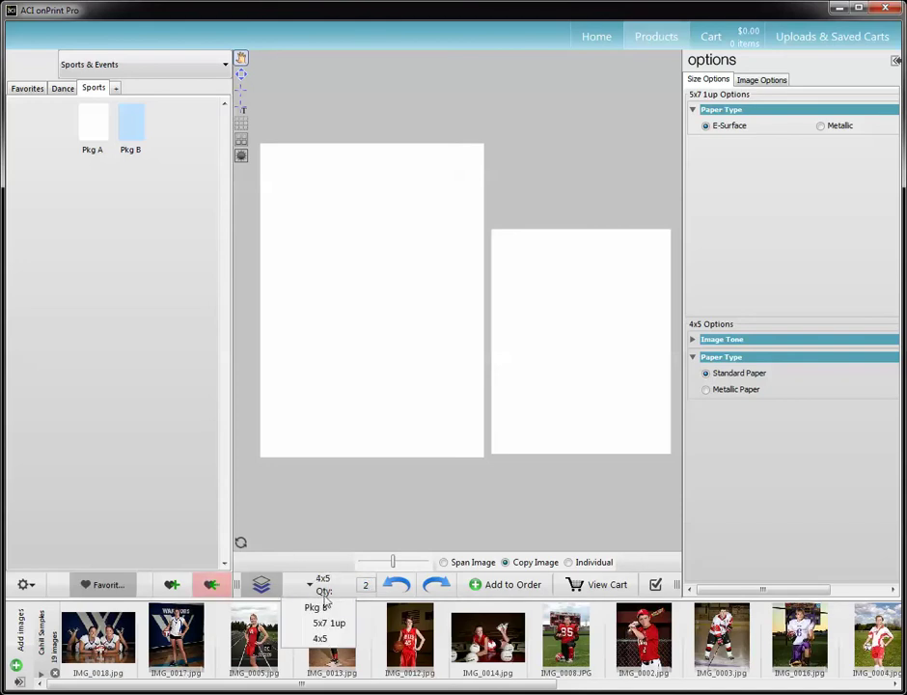
left_click(315, 606)
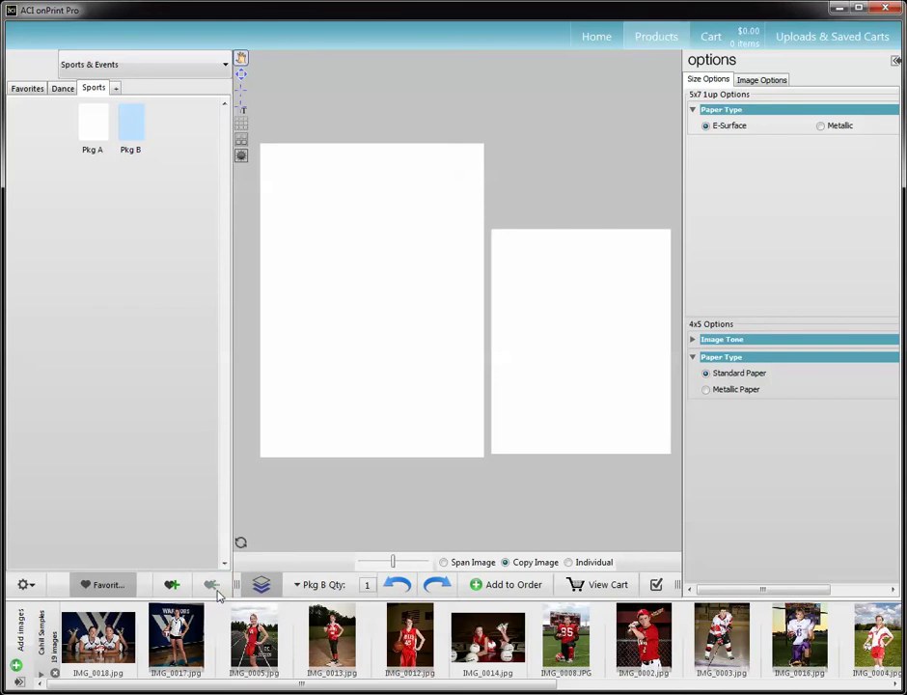
left_click(107, 587)
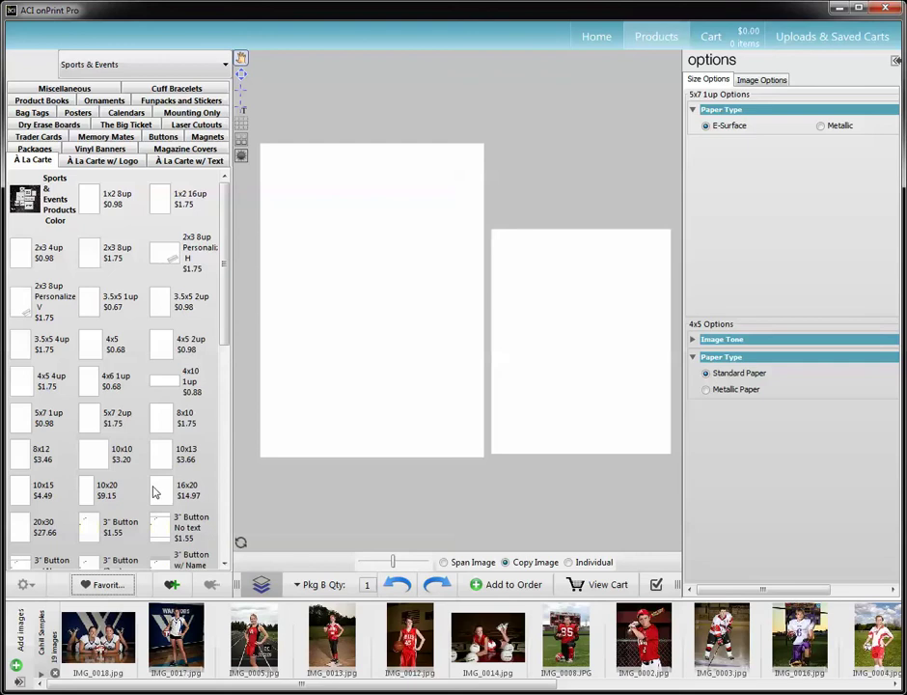
Select the 8x10 print and save it to the Sports favorites as package Pkg 1
left_click(163, 420)
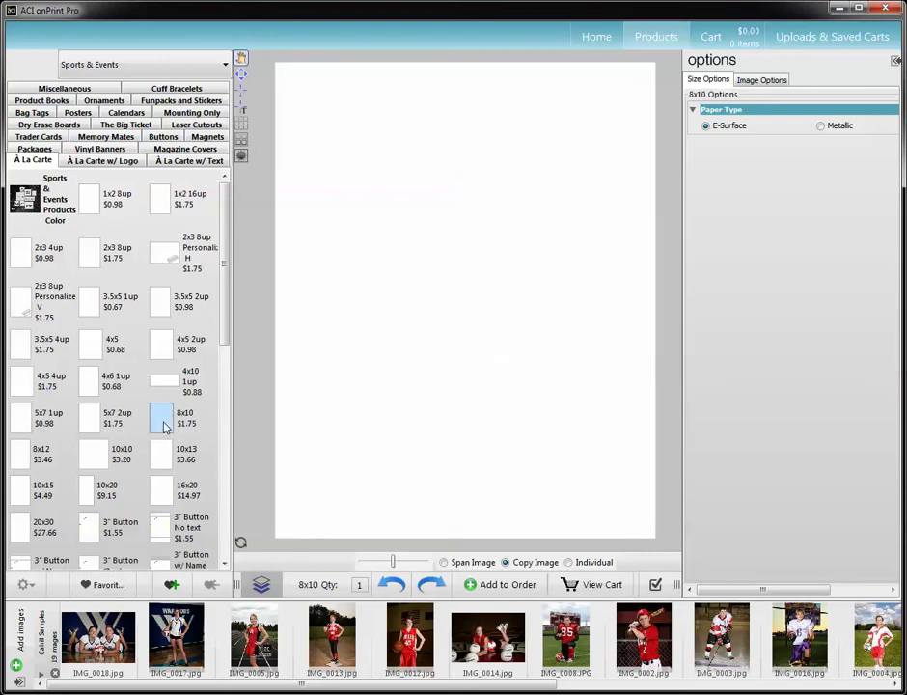
left_click(103, 584)
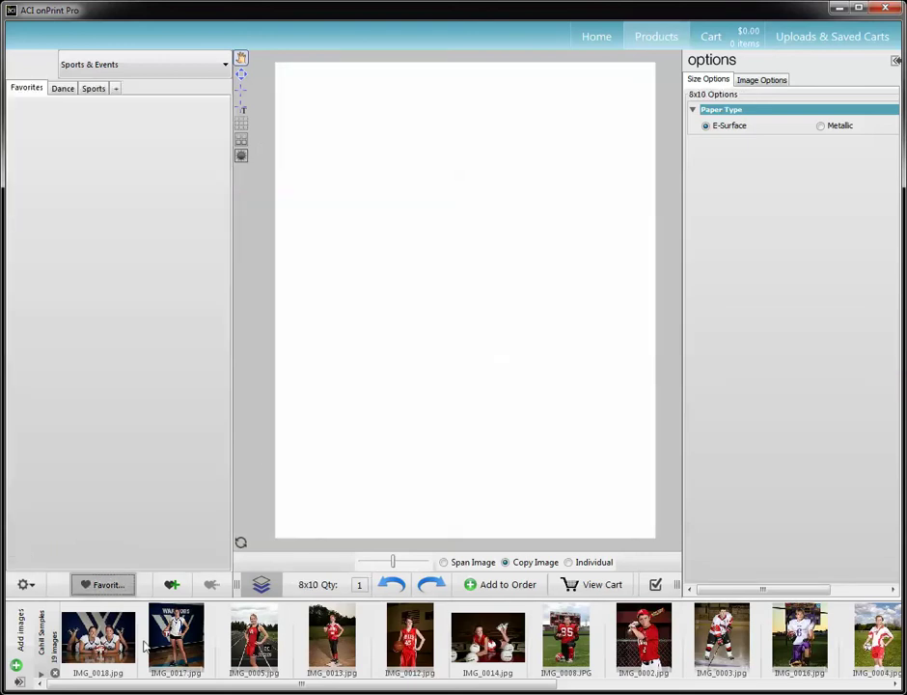
left_click(92, 89)
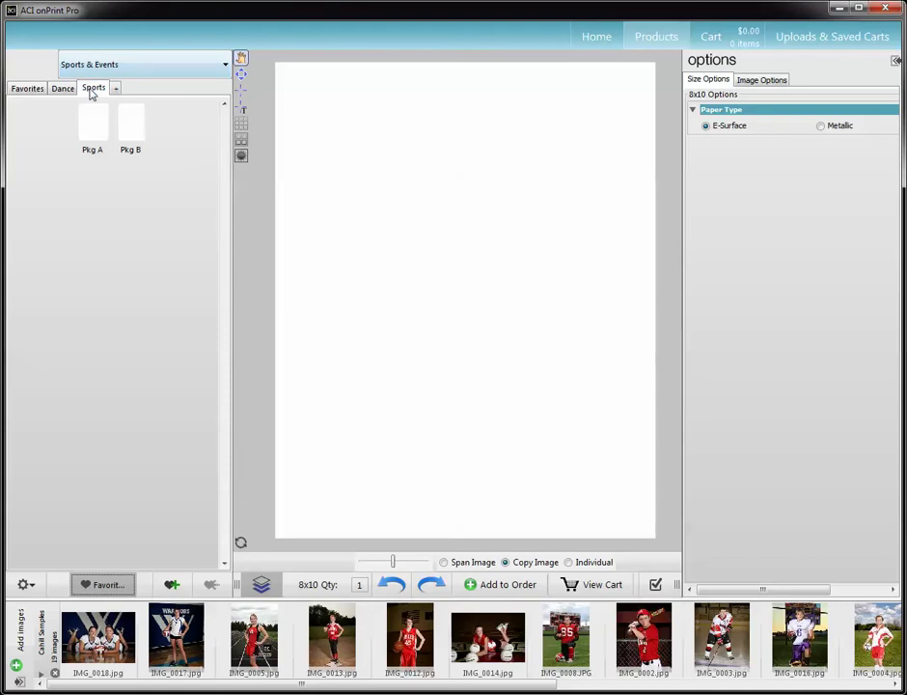
left_click(172, 584)
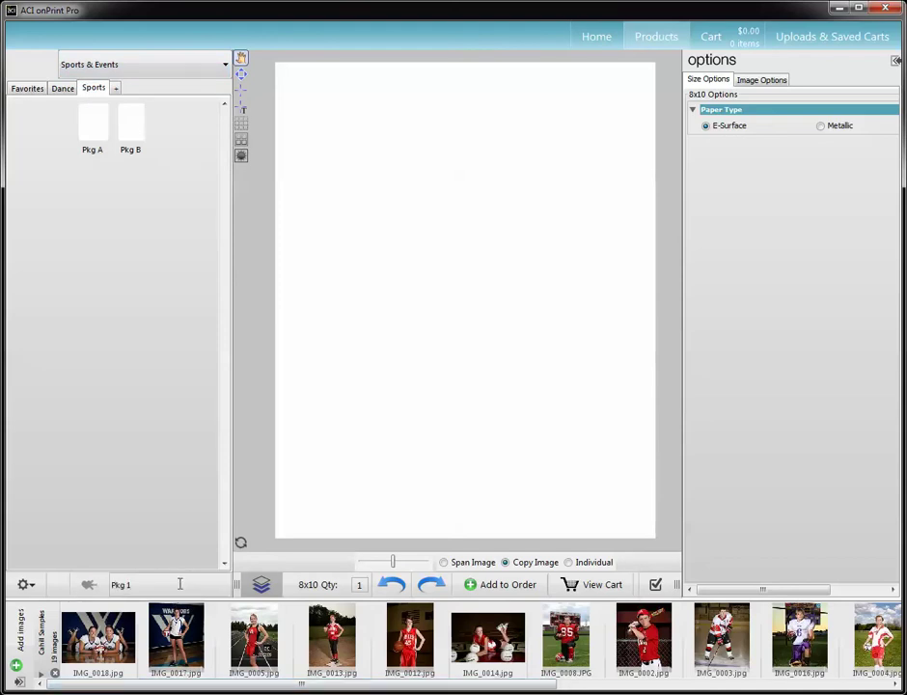
key("Return")
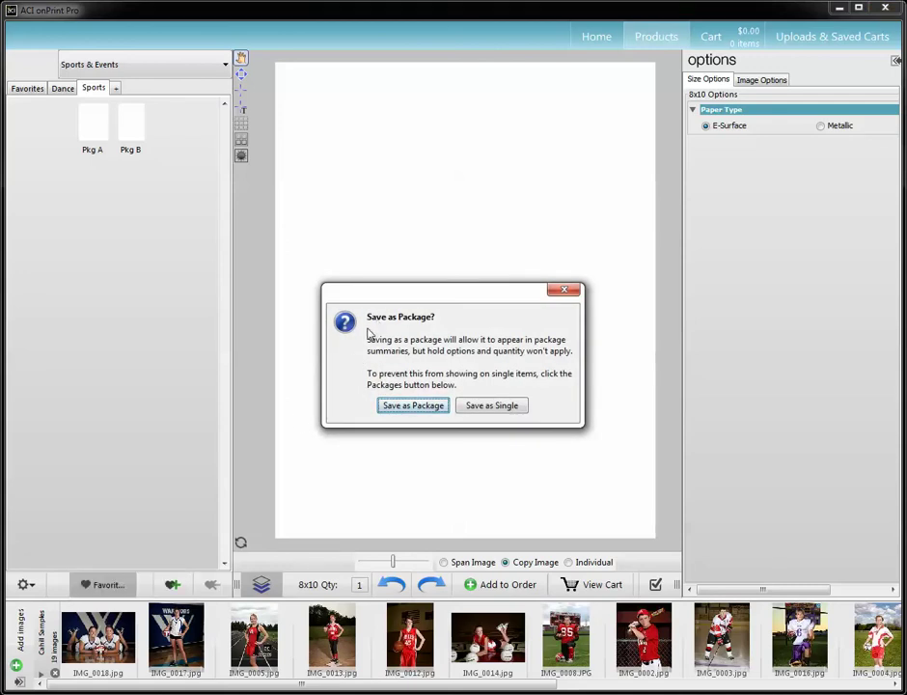
left_click(436, 406)
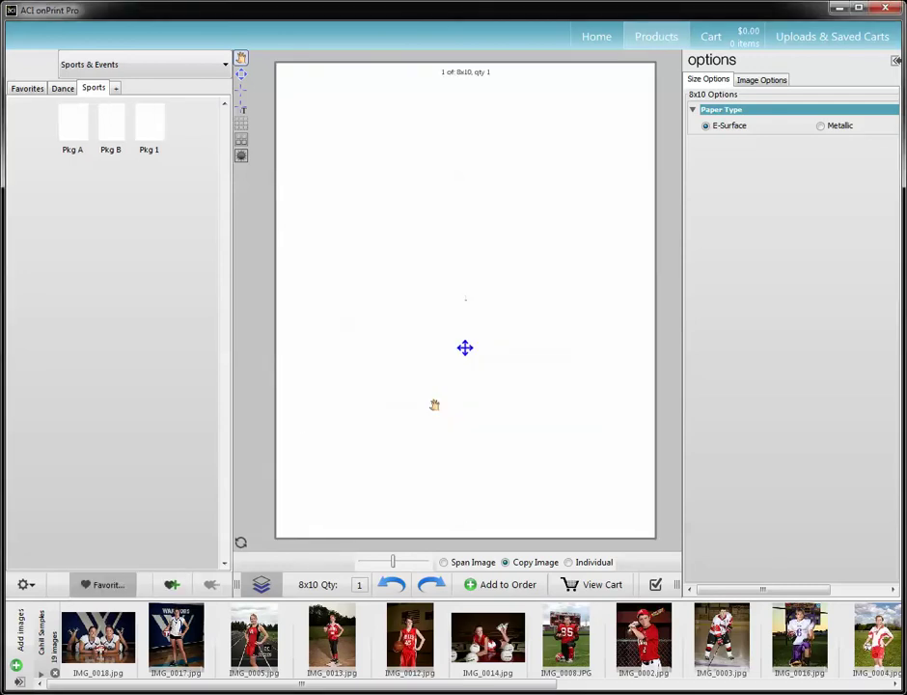
left_click(93, 584)
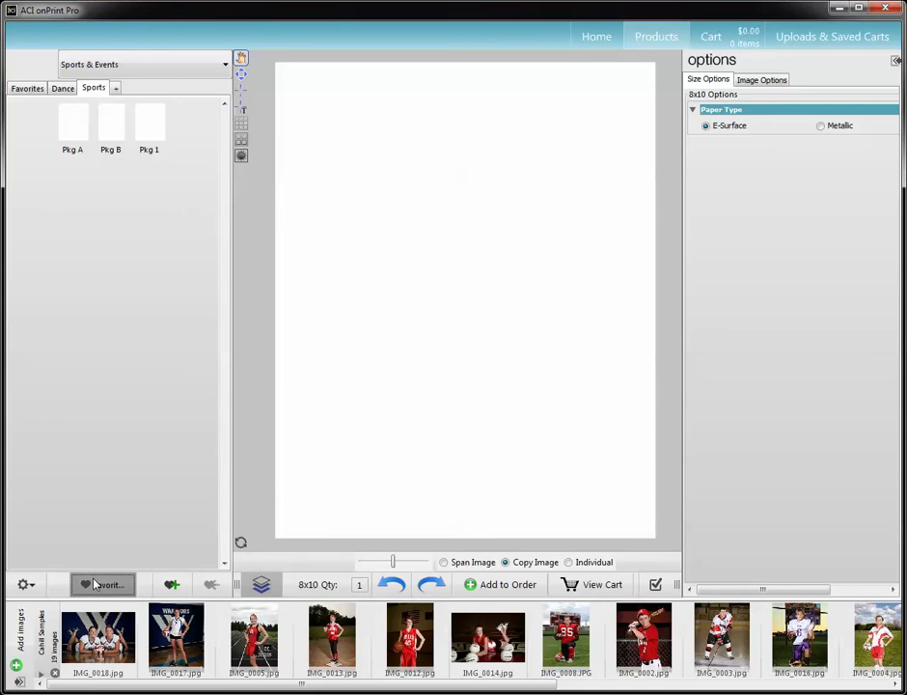
Select the 5x7 1up print and save it to Sports favorites as single item Pkg 2
left_click(22, 422)
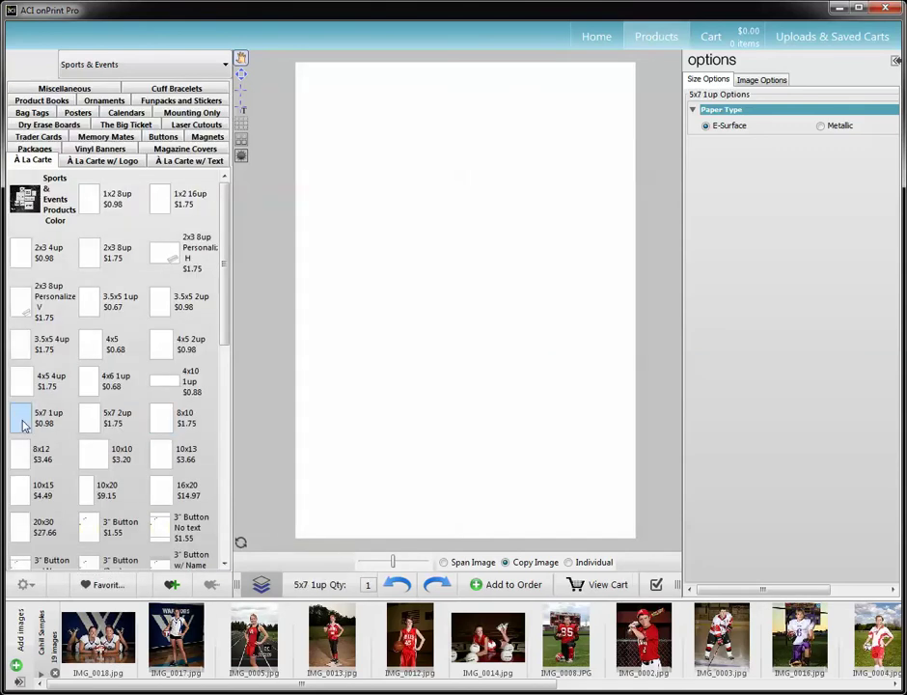
left_click(108, 585)
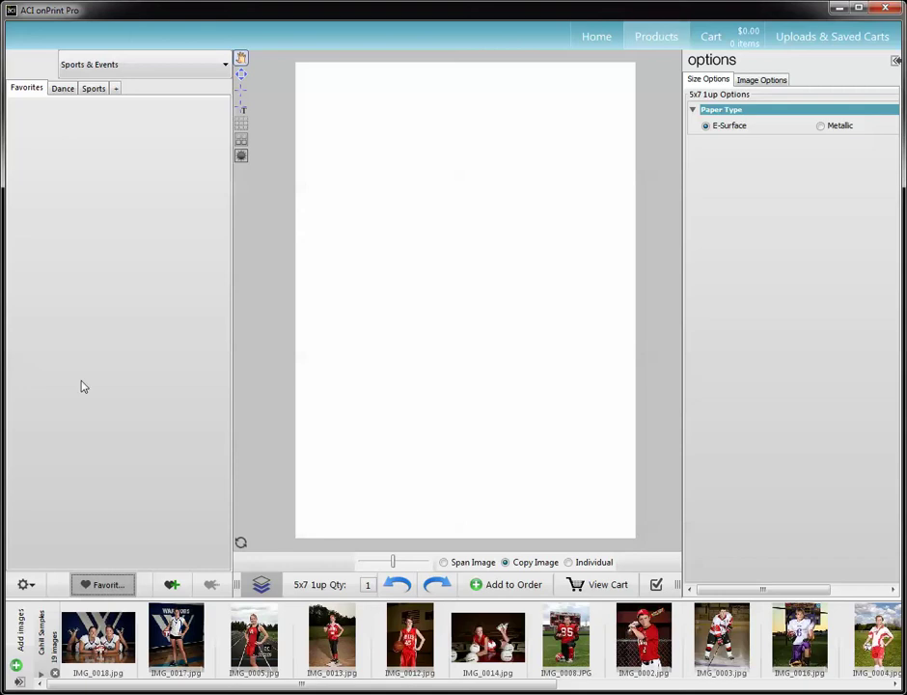
left_click(94, 87)
left_click(171, 584)
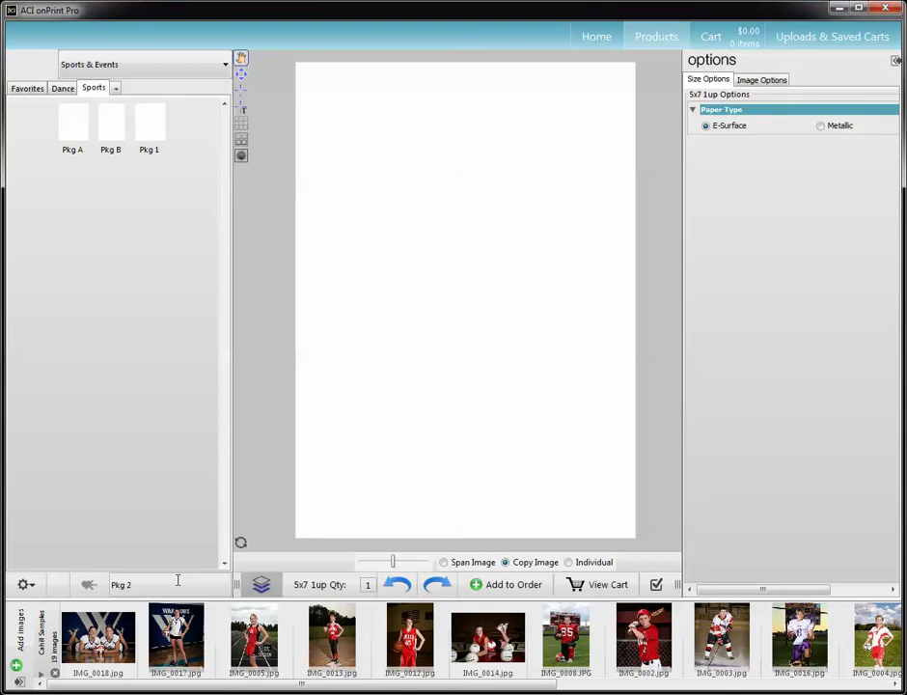
key("Return")
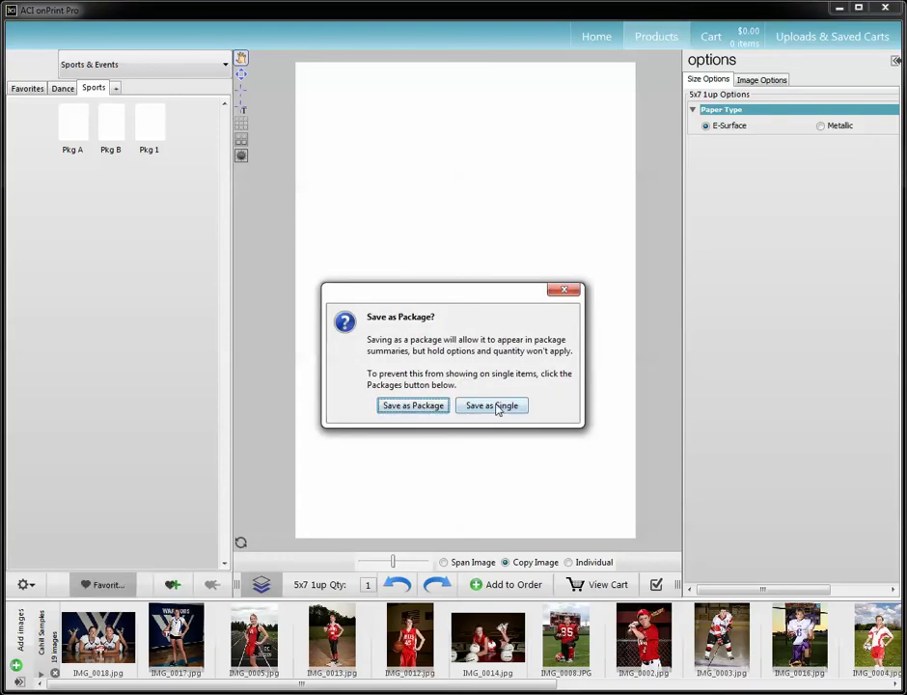
left_click(497, 407)
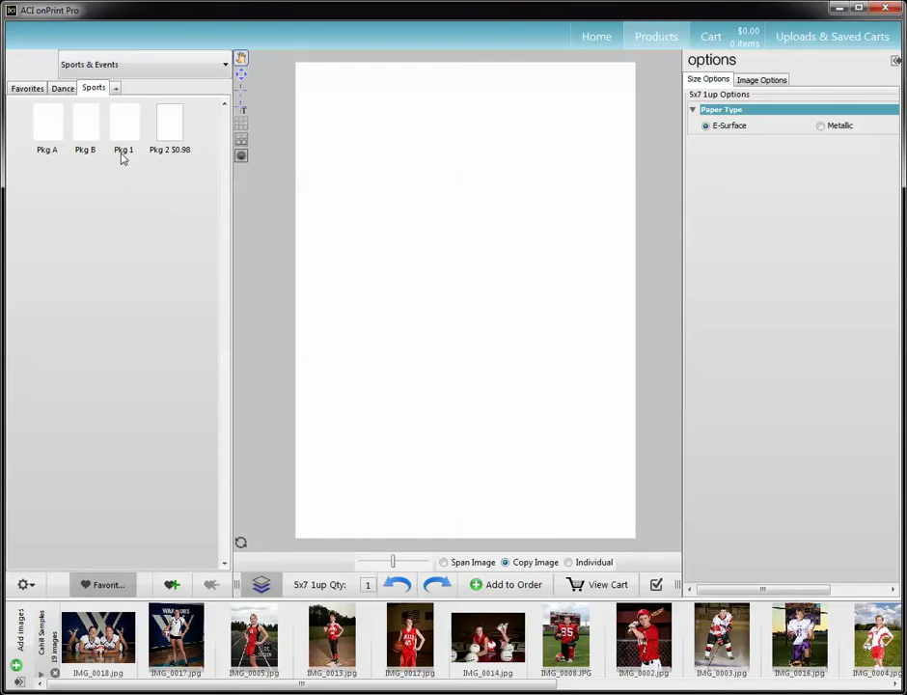
left_click(126, 136)
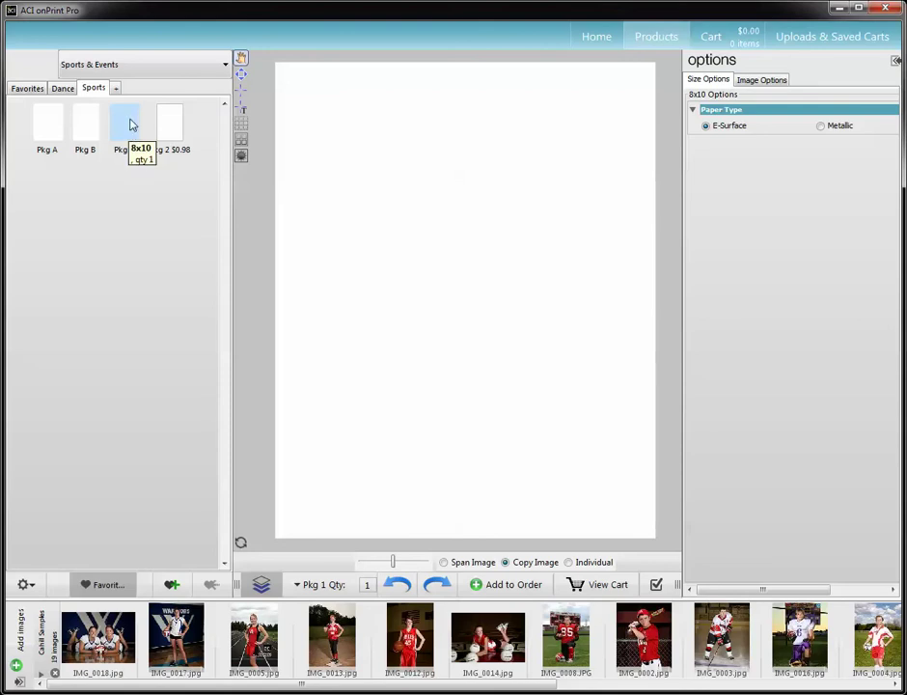
Place the Pkg 2 favorite onto the page, giving a blank page at qty 1 on E-Surface paper
left_click(132, 127)
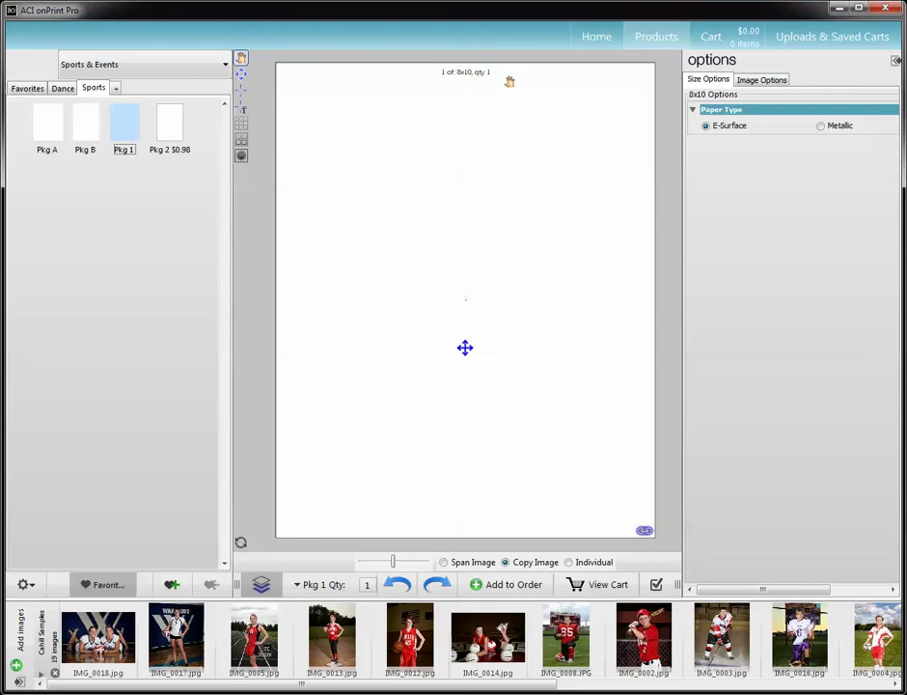
left_click(177, 142)
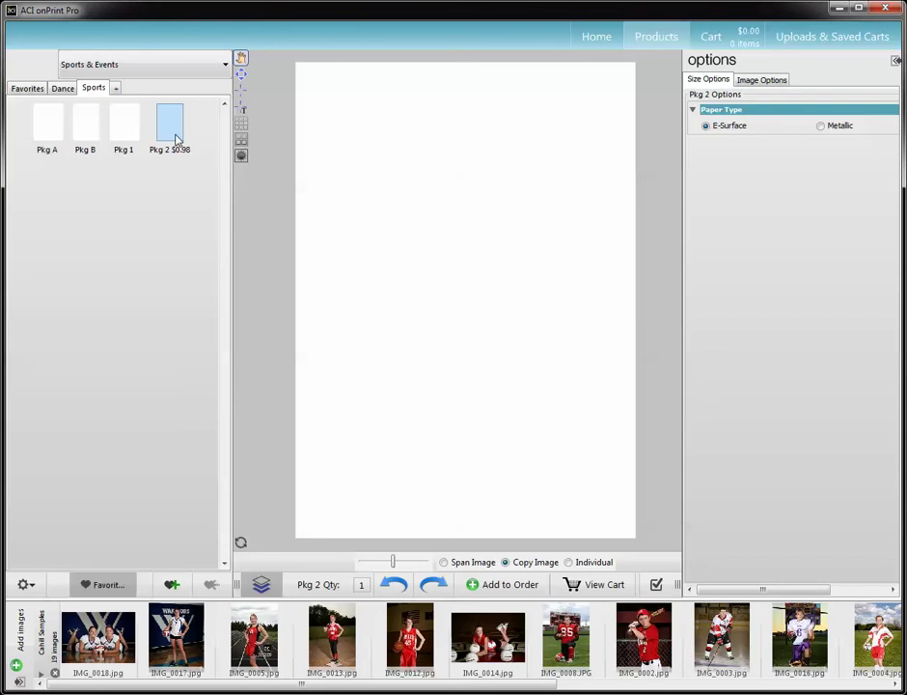
left_click_drag(177, 139, 393, 130)
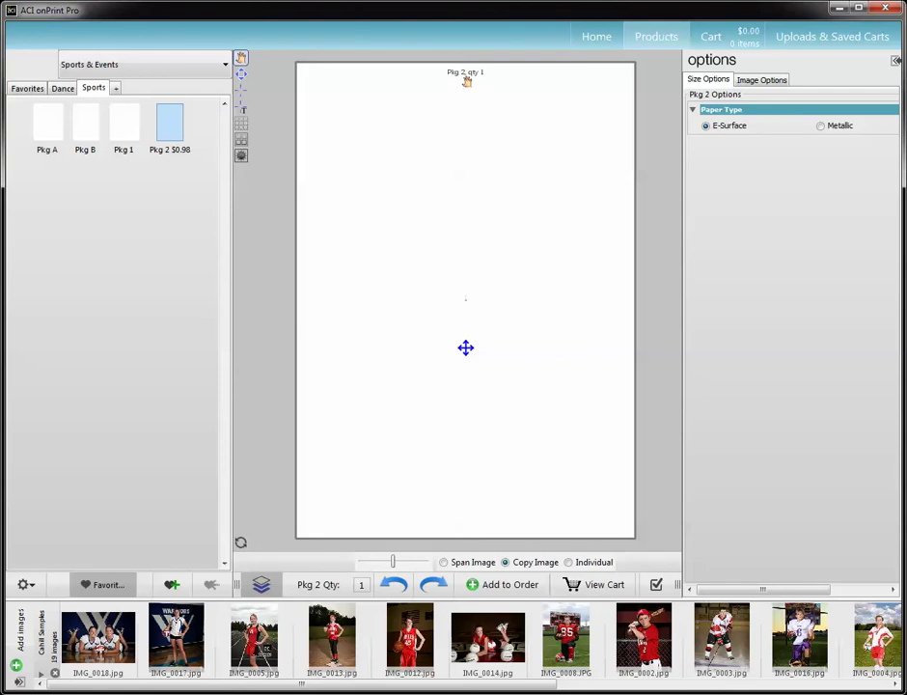
left_click(176, 122)
left_click(23, 585)
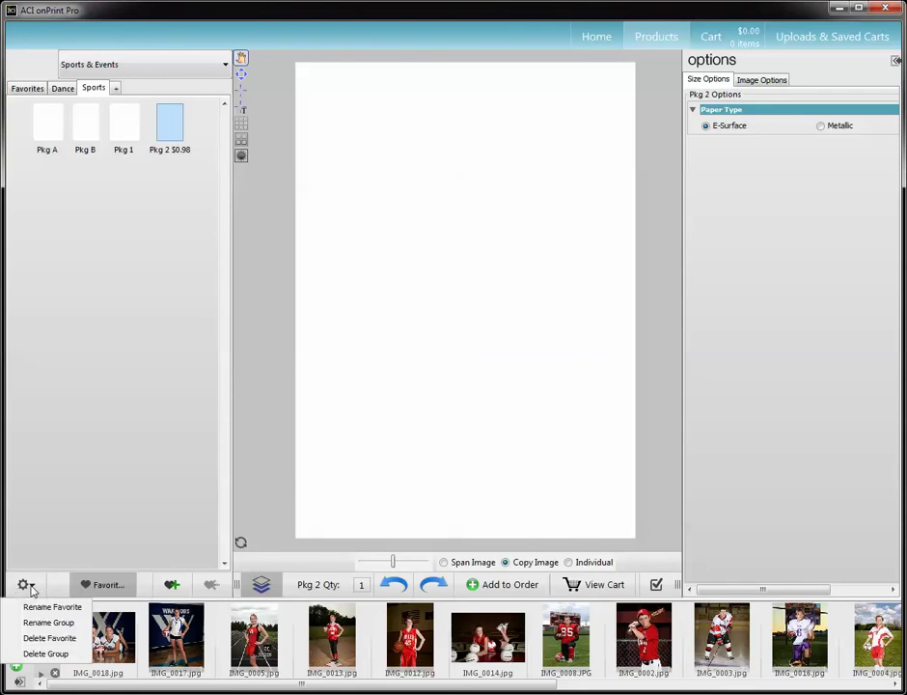
Delete the Pkg 2 favorite from the Sports group and confirm the removal
left_click(44, 641)
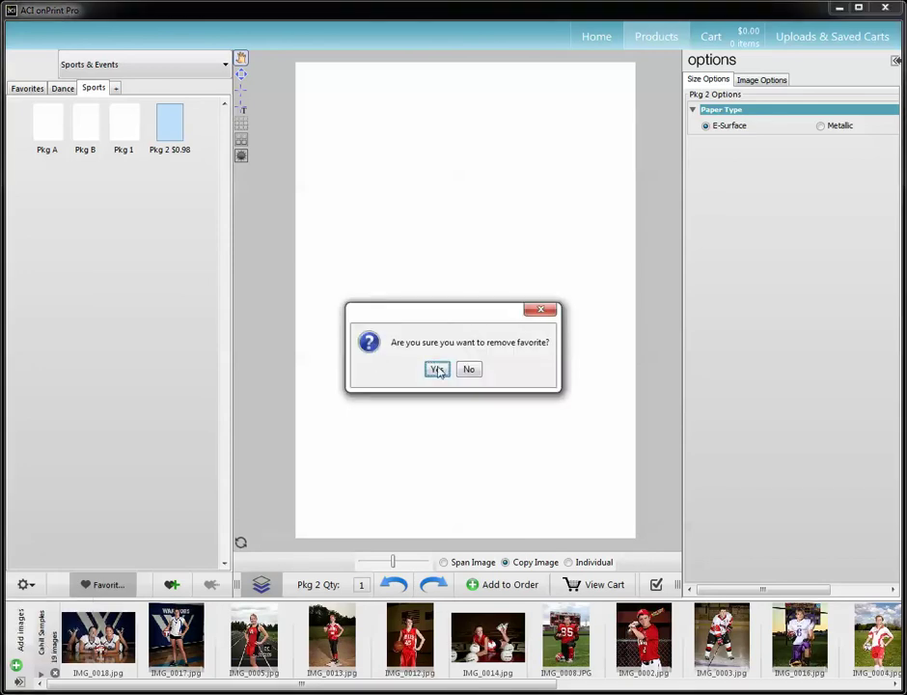
left_click(437, 370)
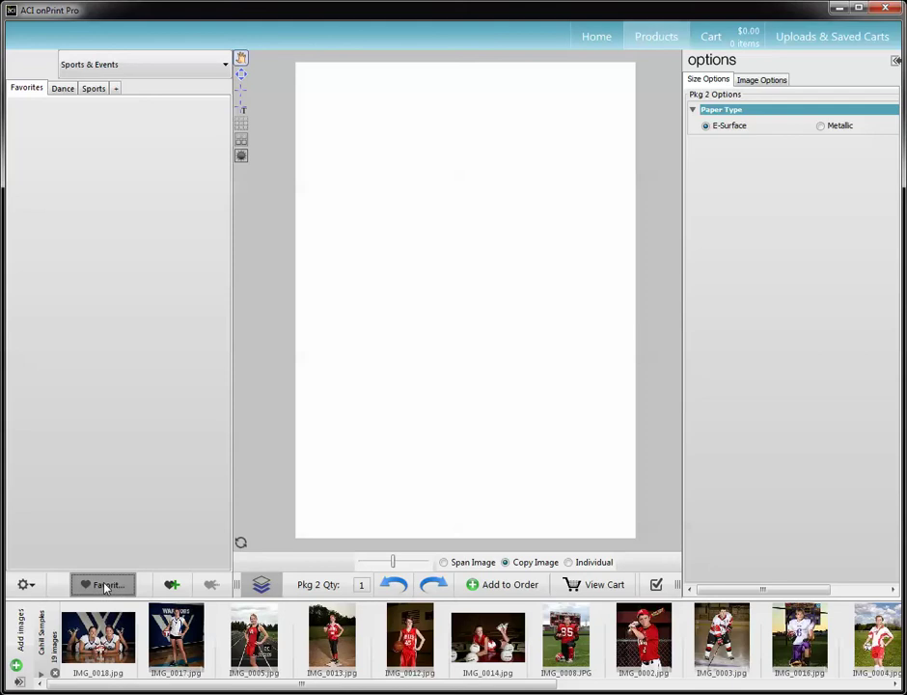
left_click(106, 585)
Select the 5x7 1up print and name a new Sports favorite Pkg 2
left_click(19, 422)
left_click(95, 586)
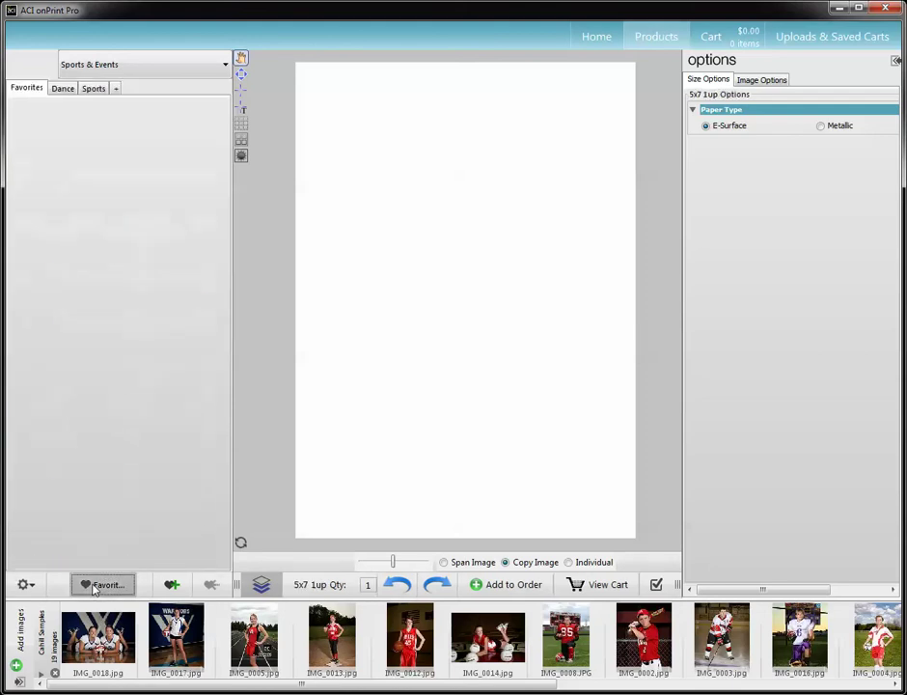
left_click(93, 89)
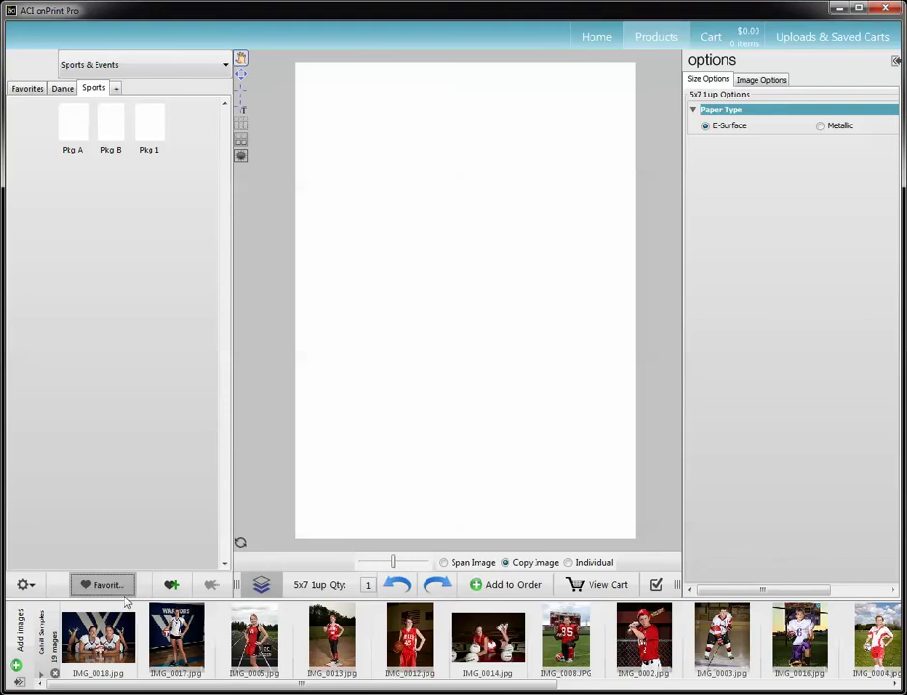
left_click(172, 583)
type("Pkg")
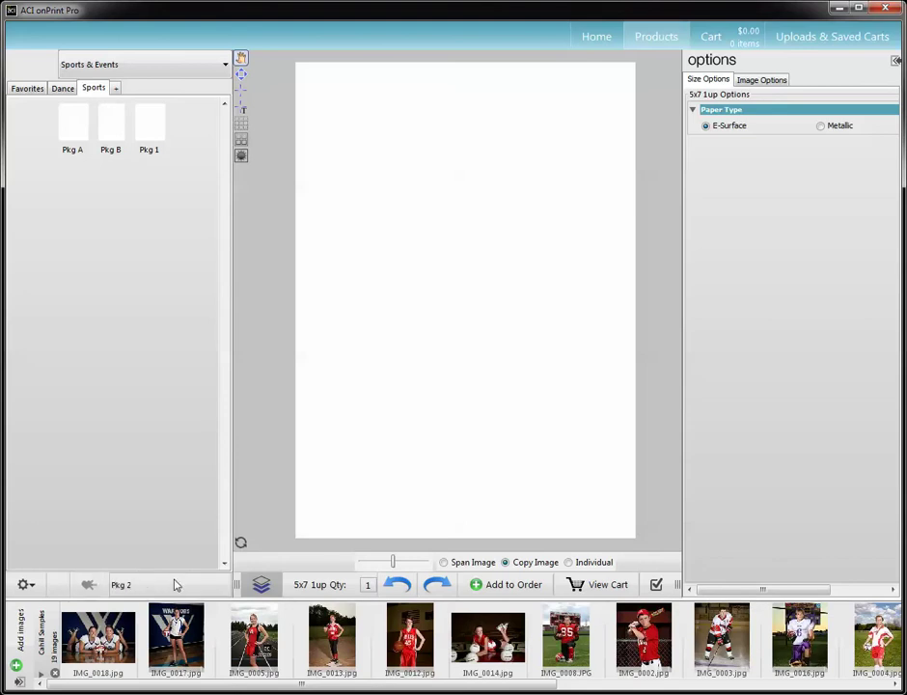
type(" 2")
key("Return")
Save Pkg 2 as a package, check its layout, then load the four-print Pkg A
left_click(413, 405)
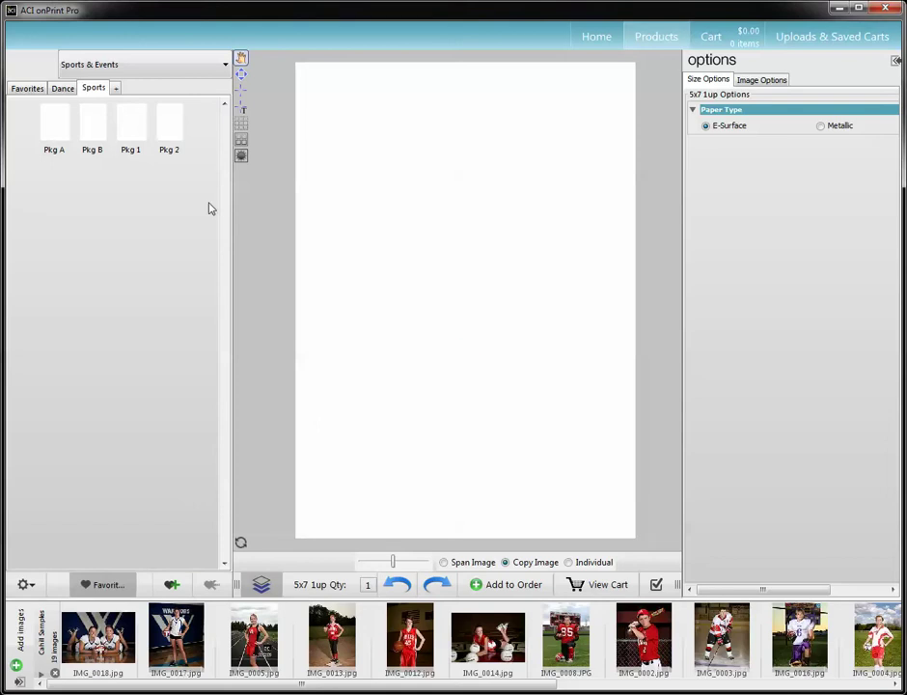
left_click(175, 125)
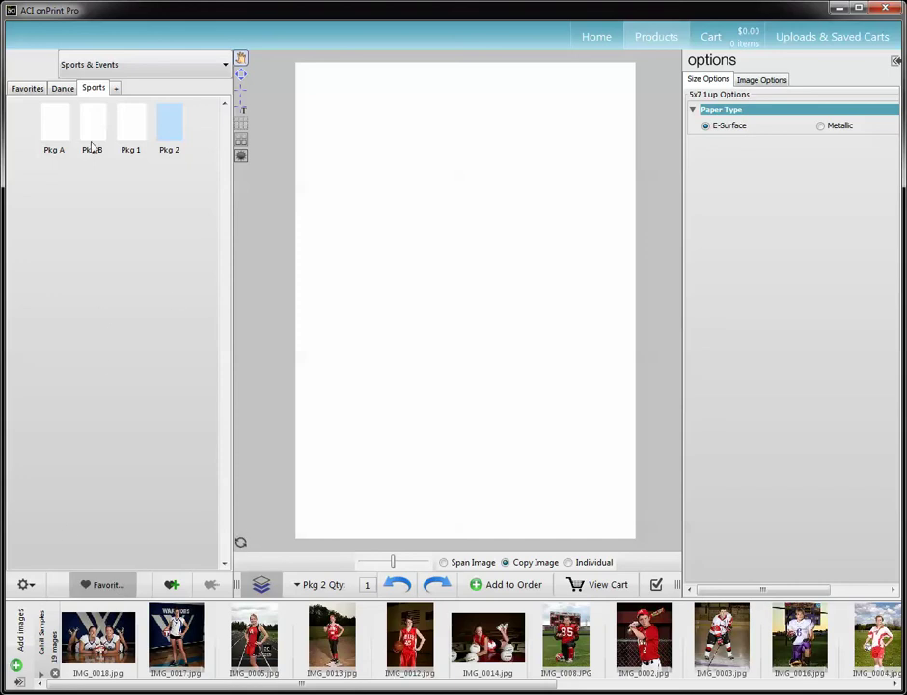
mouse_move(92, 145)
left_click(56, 123)
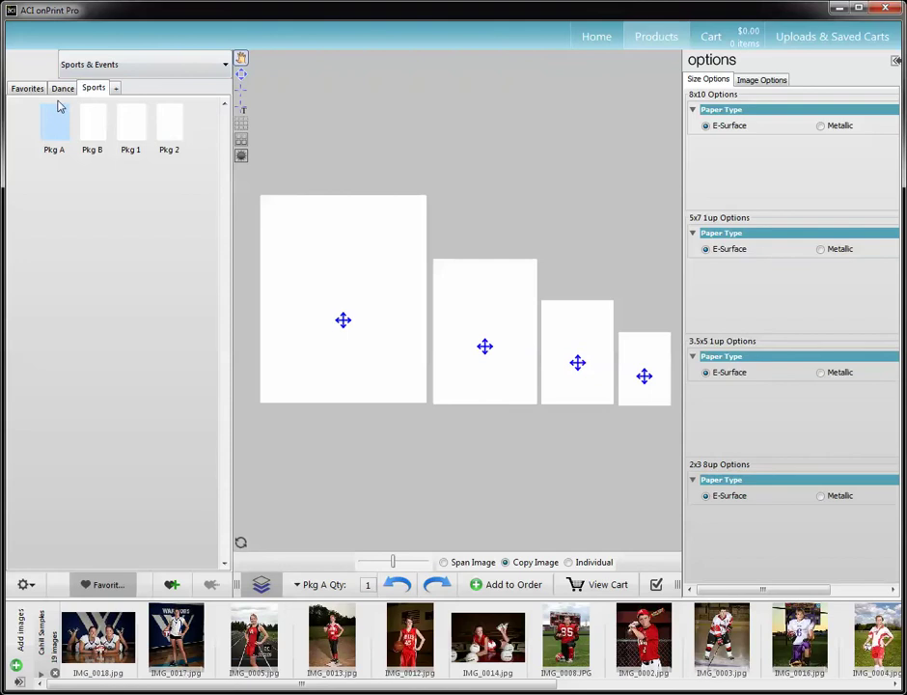
Fill all four Dance Pkg A prints with IMG_0017 and add the package to the order
left_click(61, 88)
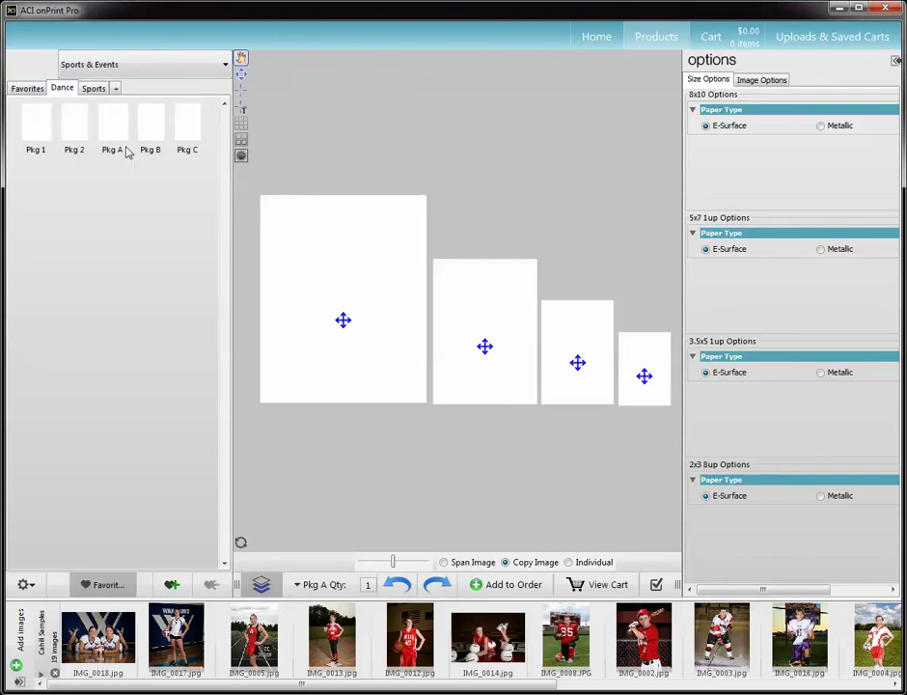
left_click(113, 128)
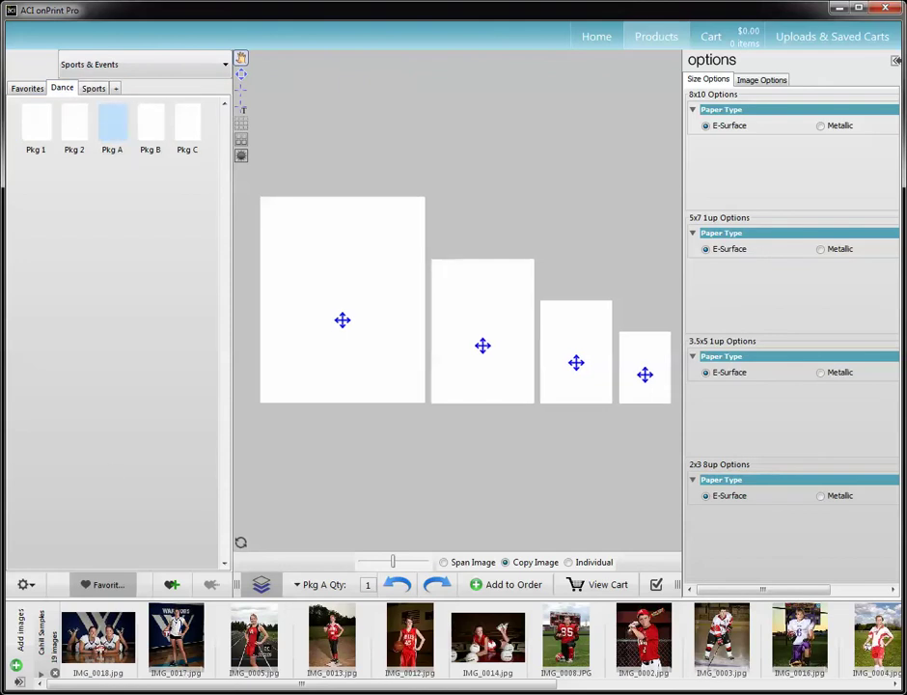
left_click_drag(176, 637, 325, 297)
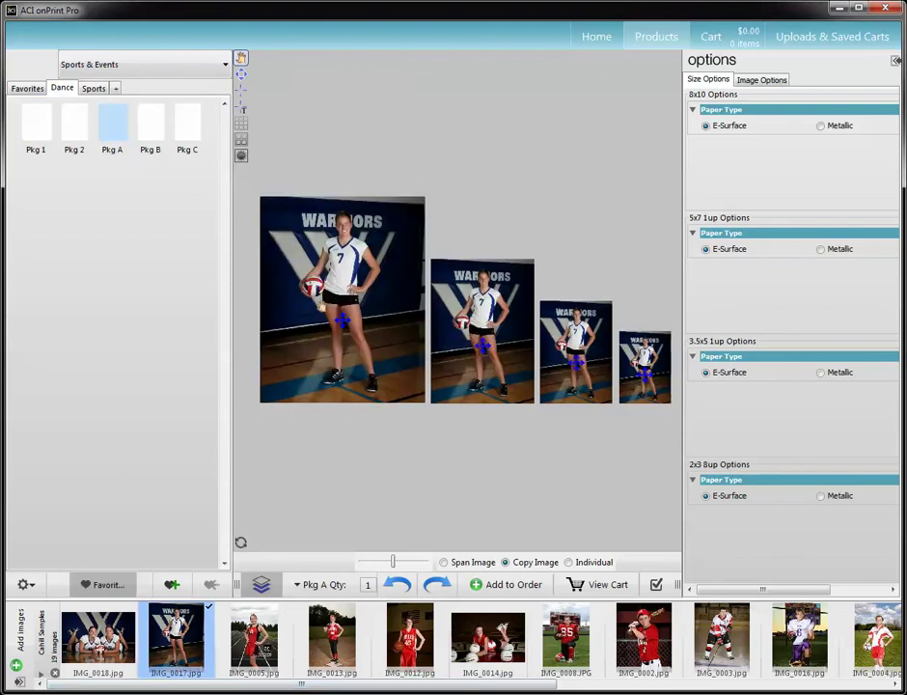
left_click(271, 591)
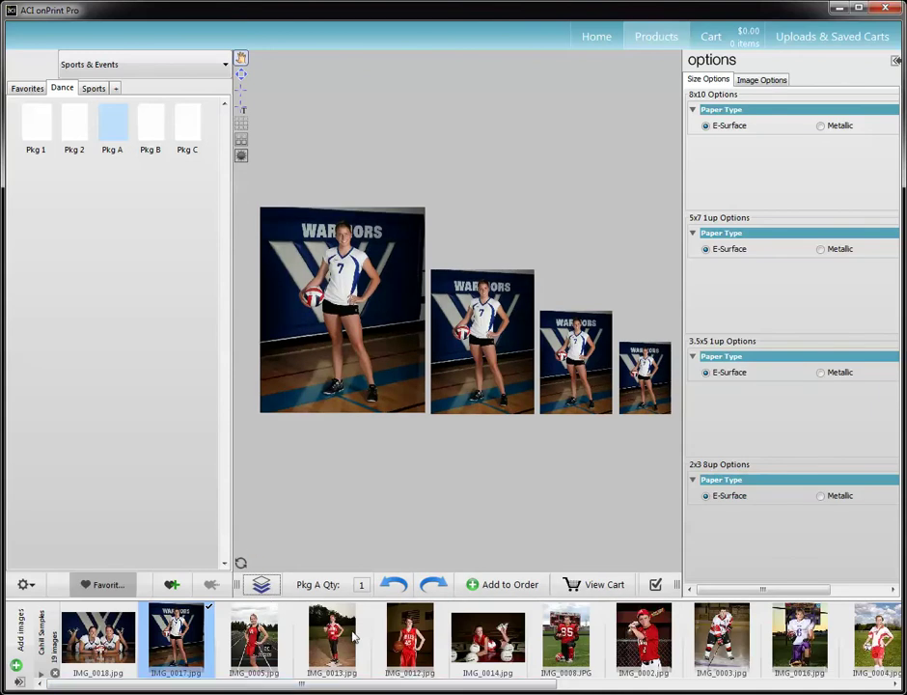
mouse_move(388, 263)
left_click(515, 587)
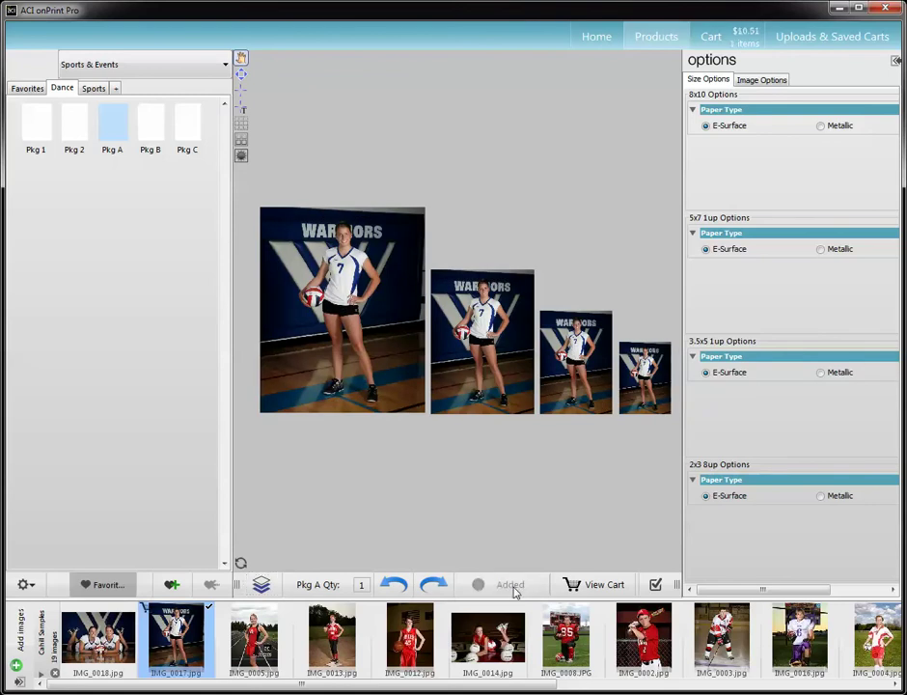
Review the cart, trying quantity 2 for Pkg A before resetting it to 1, then return to Products
left_click(587, 585)
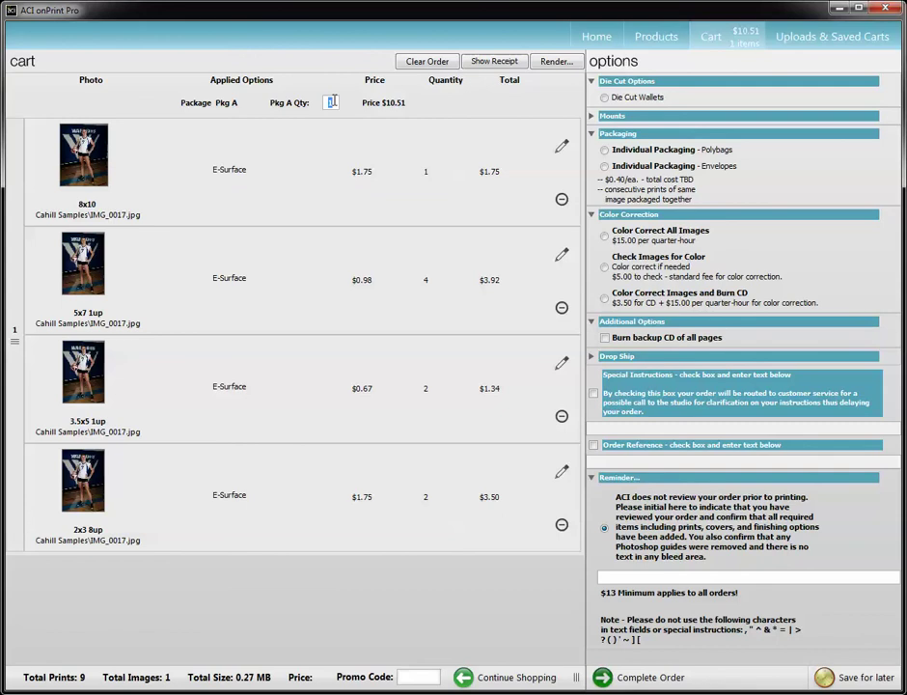
key("Return")
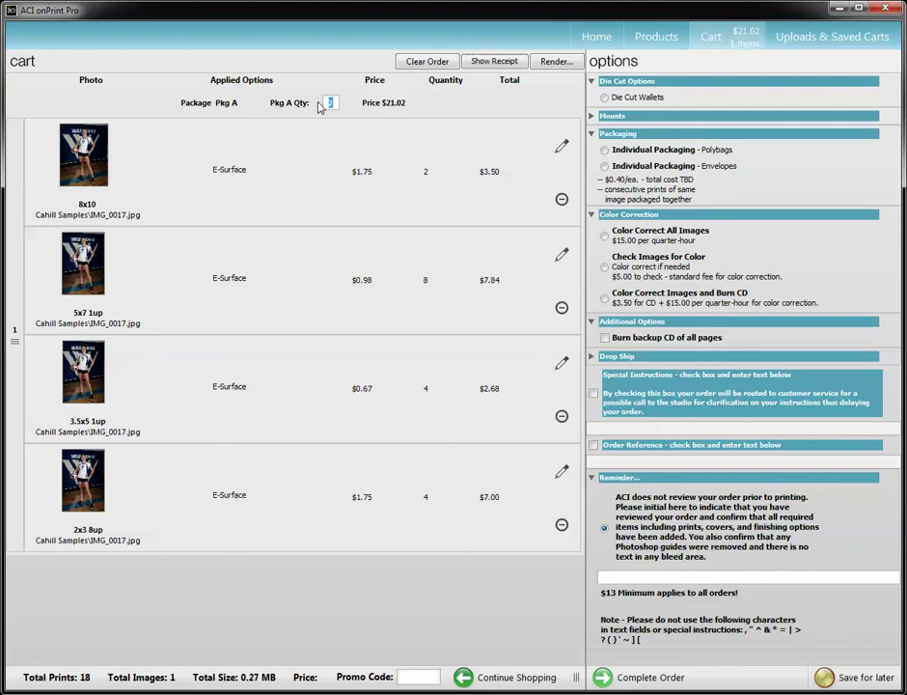
type("1")
key("Return")
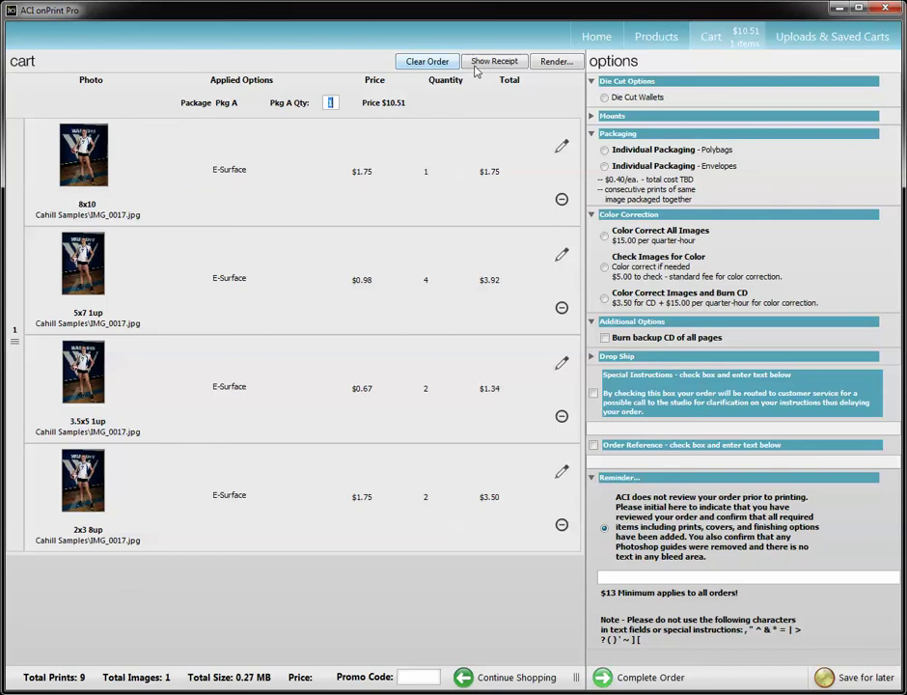
left_click(673, 44)
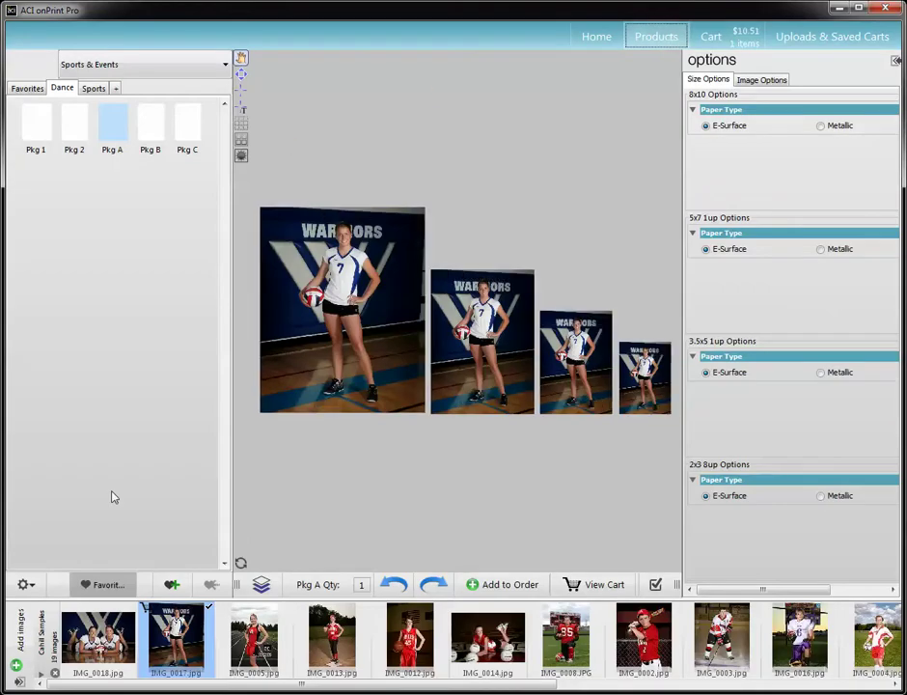
Add the Pkg 1 8x10 print of IMG_0017 to the order and check the cart
left_click(29, 120)
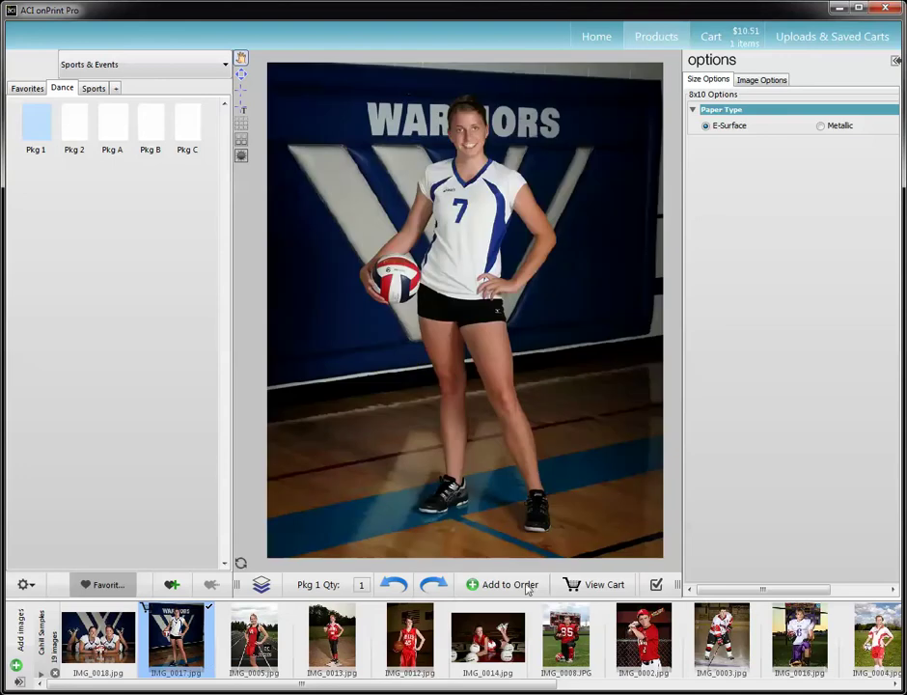
left_click(512, 585)
left_click(591, 585)
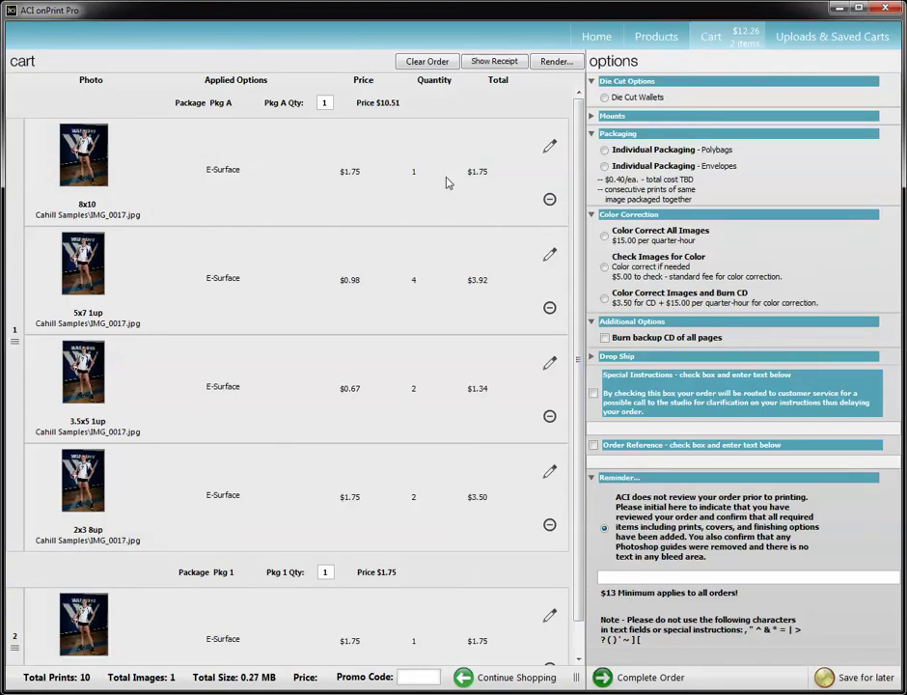
scroll(290, 410, "down", 1)
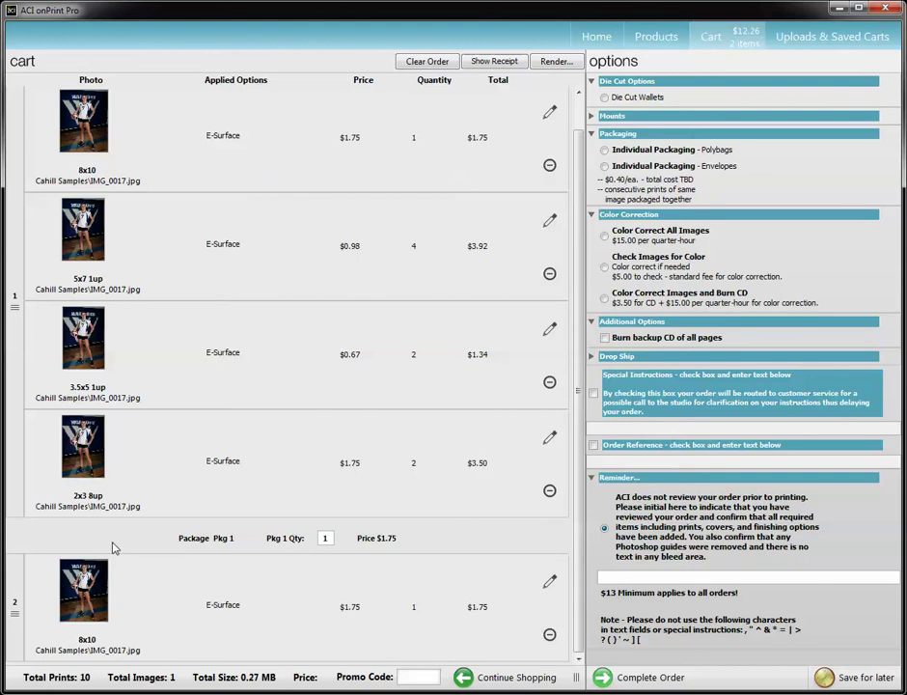
Add a second Pkg 1 8x10 print using the track photo IMG_0005
left_click(652, 37)
left_click(254, 637)
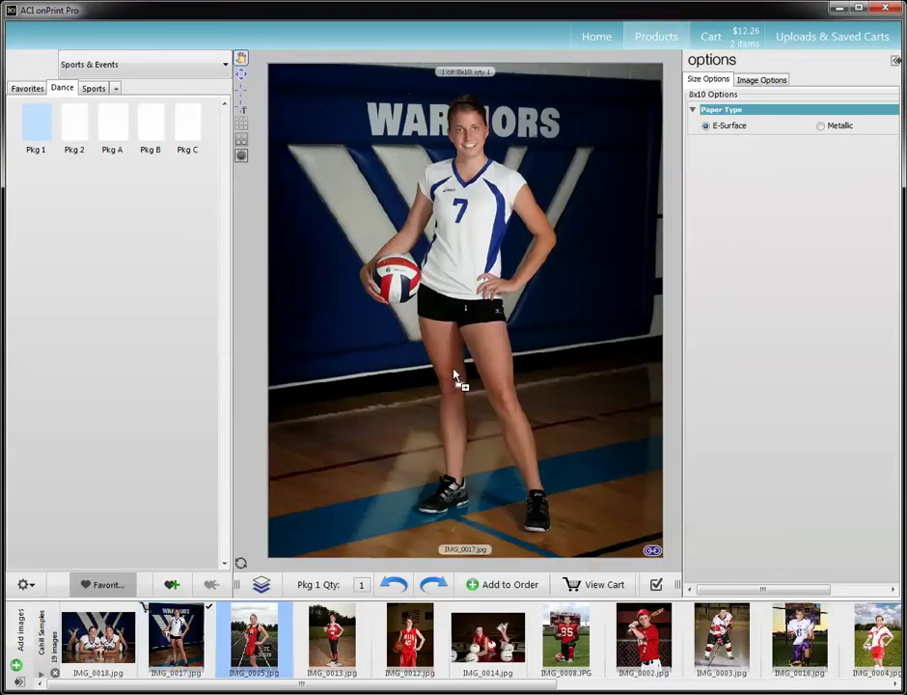
left_click(502, 585)
scroll(85, 166, "down", 3)
scroll(125, 405, "down", 2)
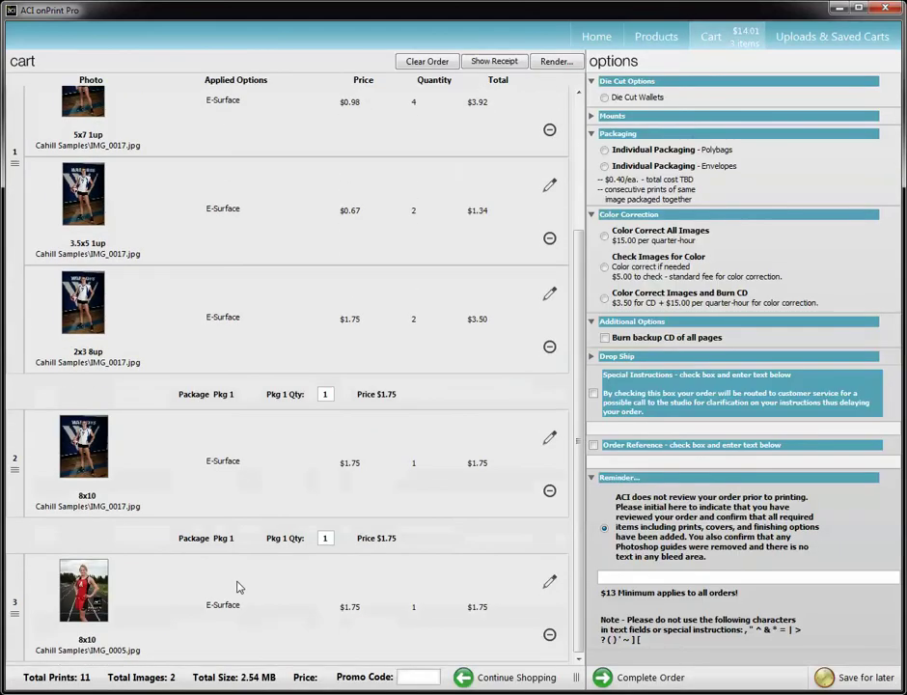
scroll(431, 551, "up", 5)
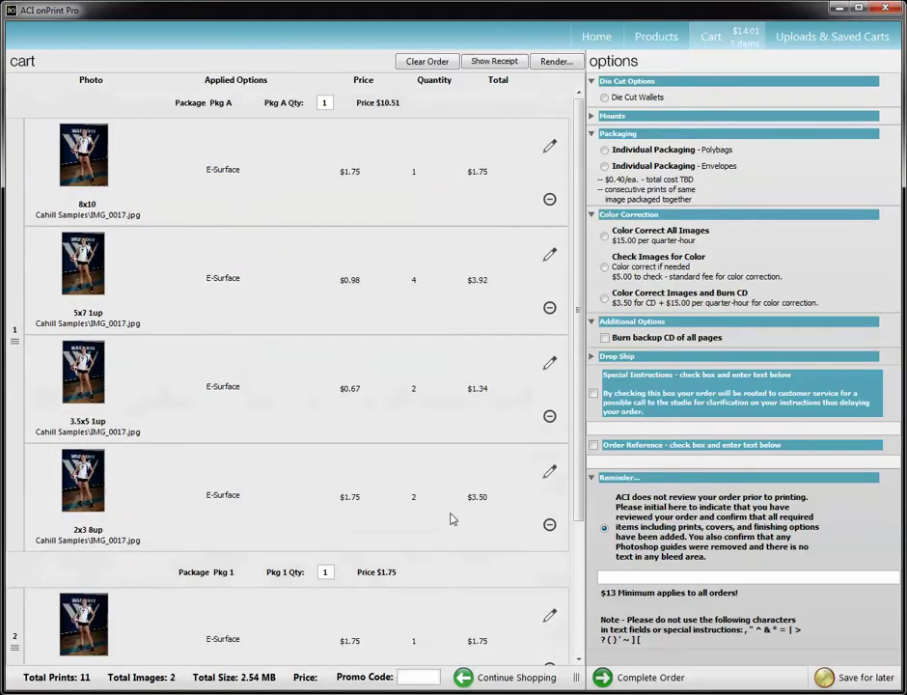
Set the order's packaging to Individual Packaging – Envelopes
left_click(670, 155)
left_click(669, 168)
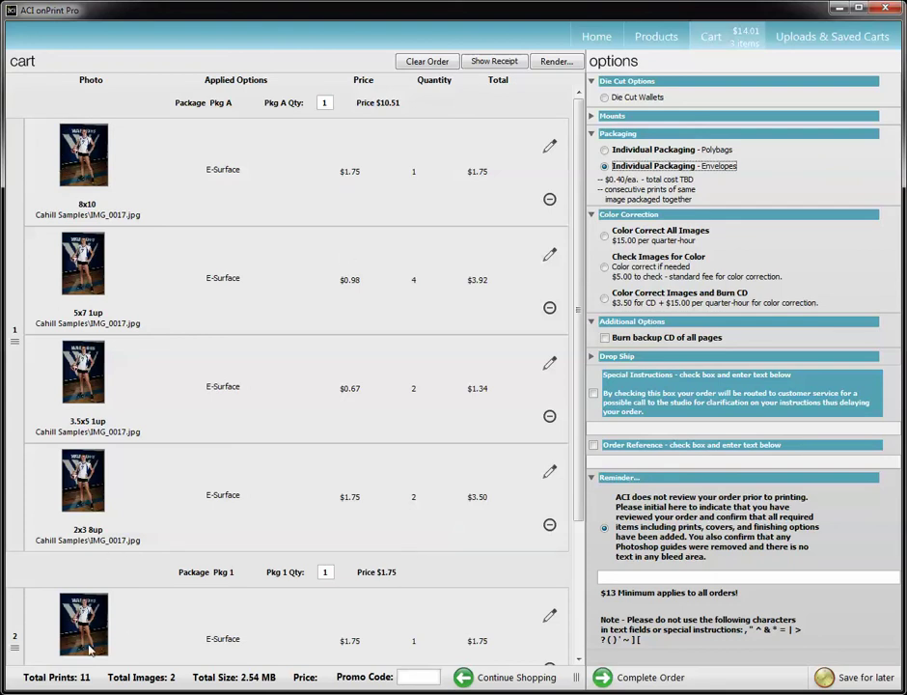
scroll(122, 632, "down", 4)
scroll(143, 630, "down", 1)
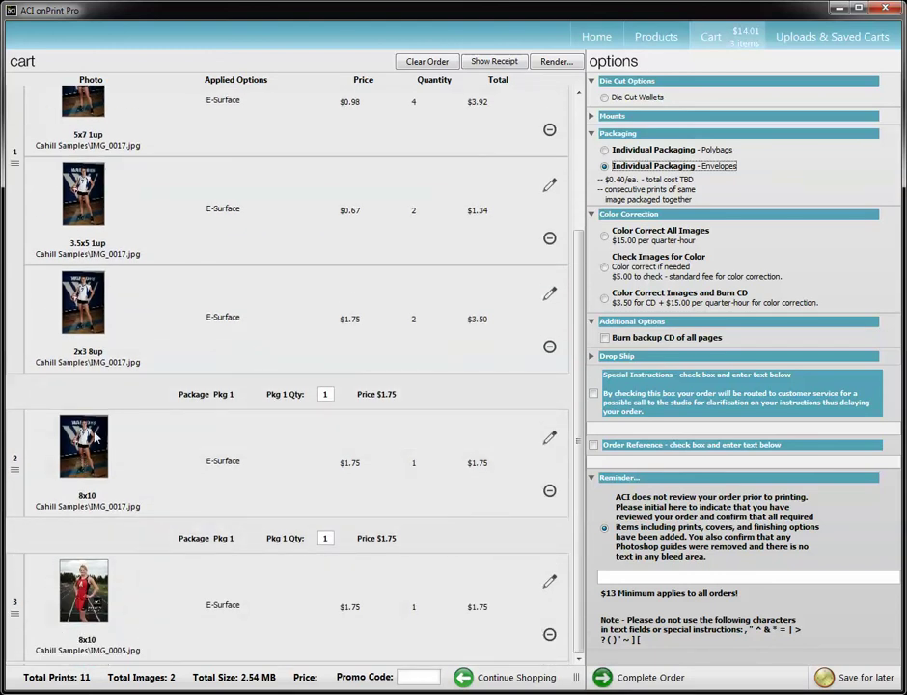
Drag the IMG_0017 Pkg 1 8x10 below the track photo, then back above it
left_click_drag(15, 470, 131, 576)
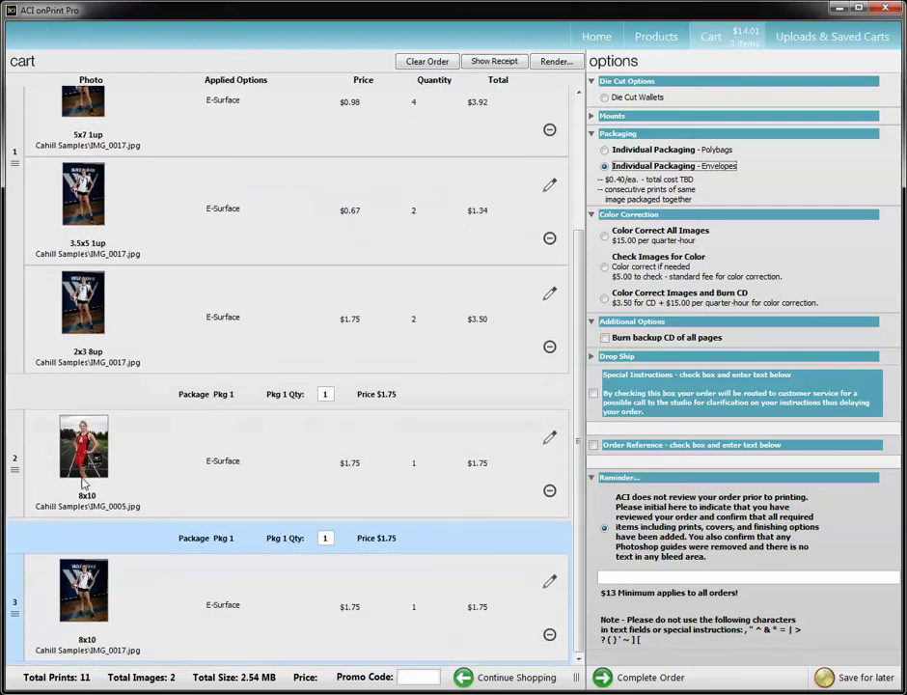
scroll(108, 316, "up", 3)
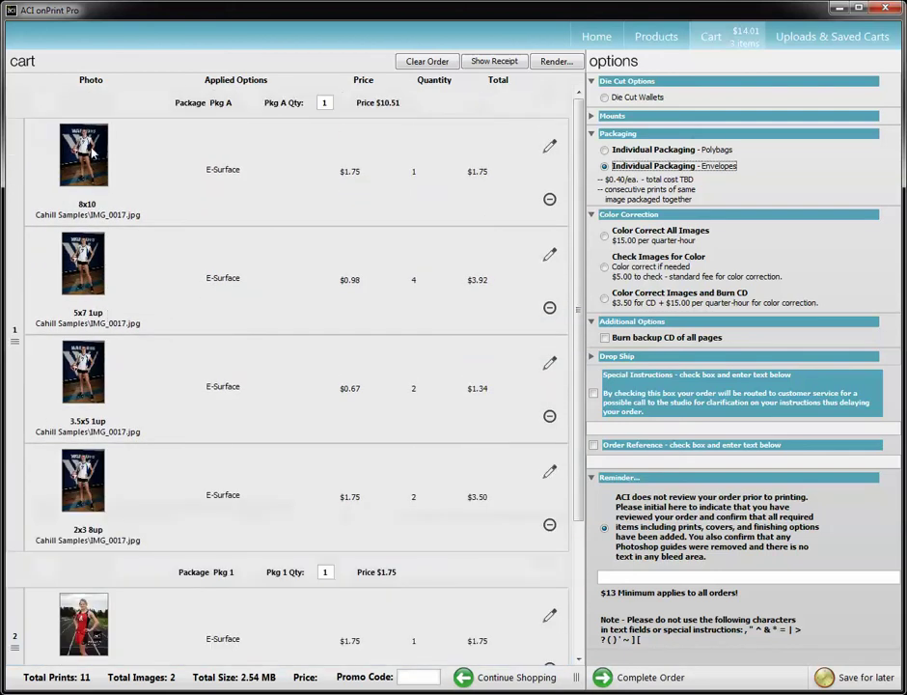
scroll(112, 390, "down", 2)
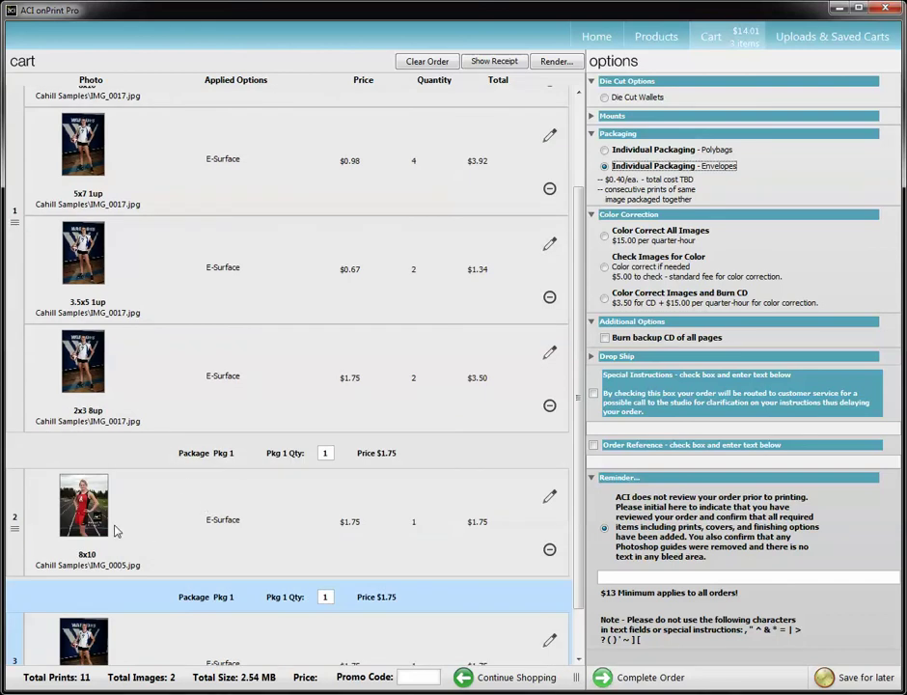
scroll(114, 530, "down", 1)
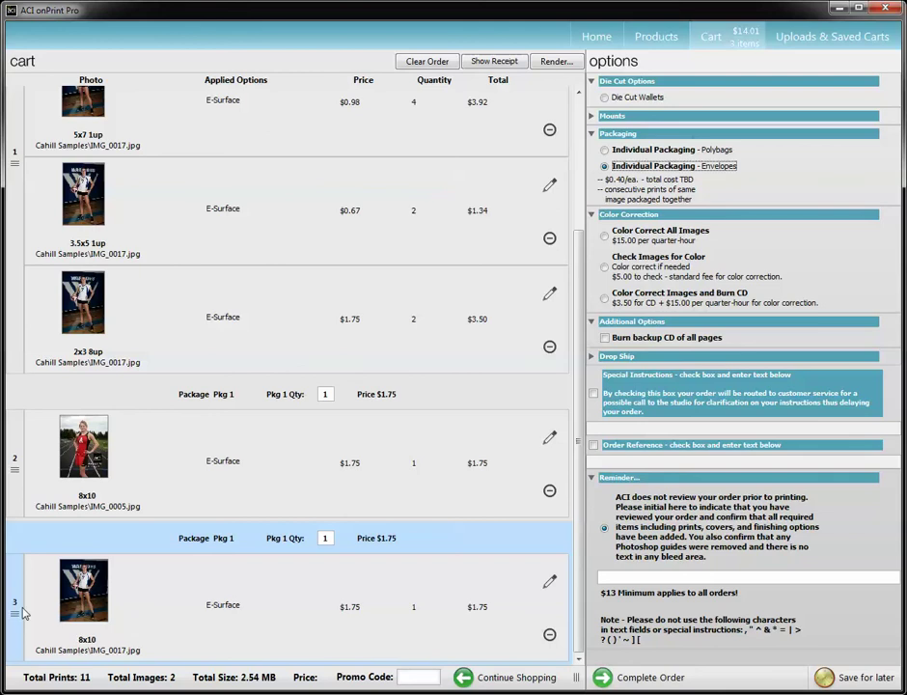
left_click_drag(15, 612, 13, 426)
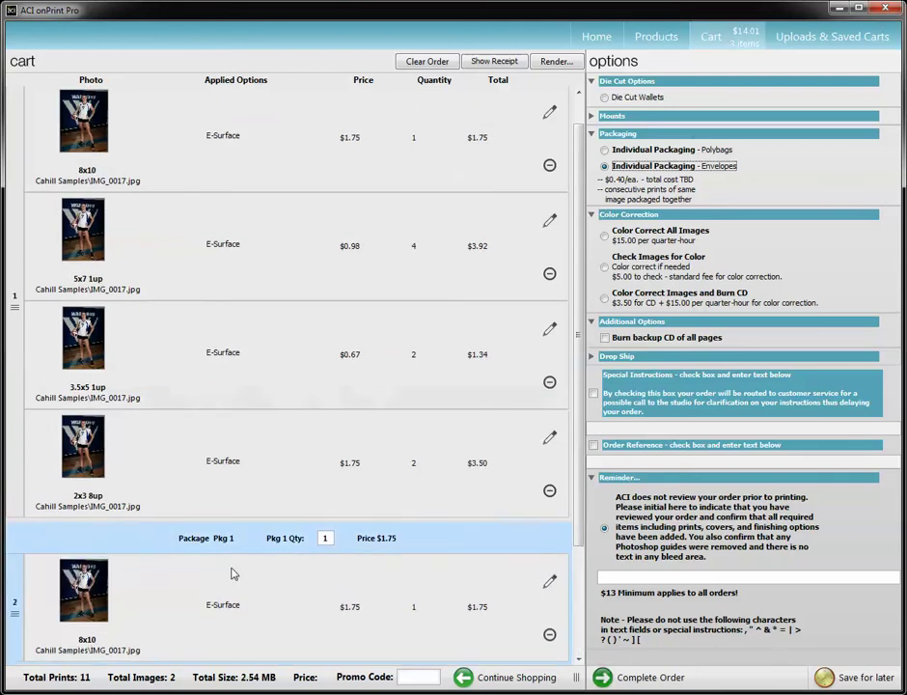
scroll(235, 568, "up", 1)
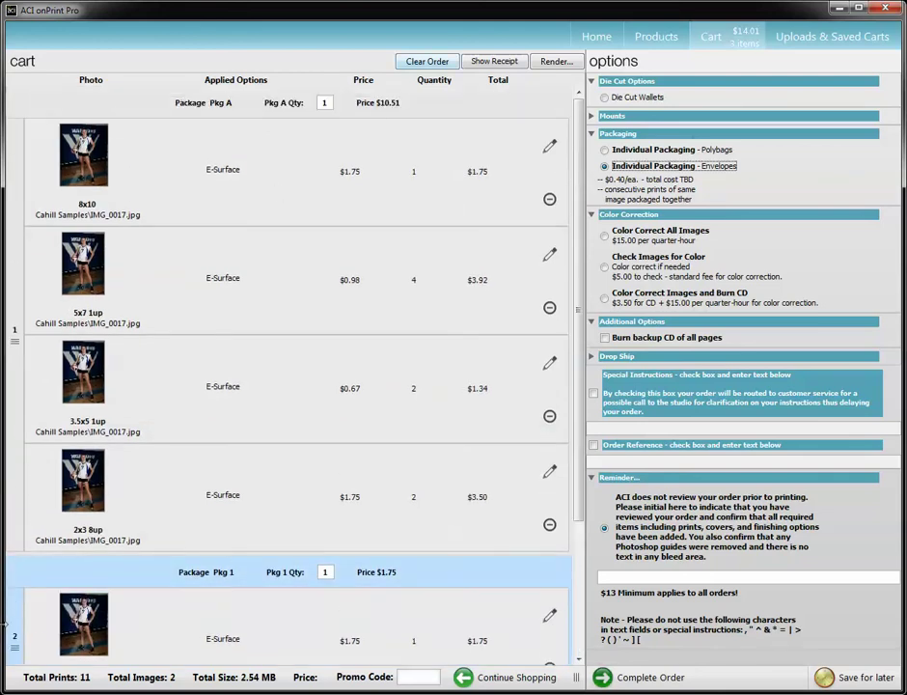
Empty the cart to 0 items, return to Products, and delete the IMG_0005 photo from the 8x10
left_click(422, 62)
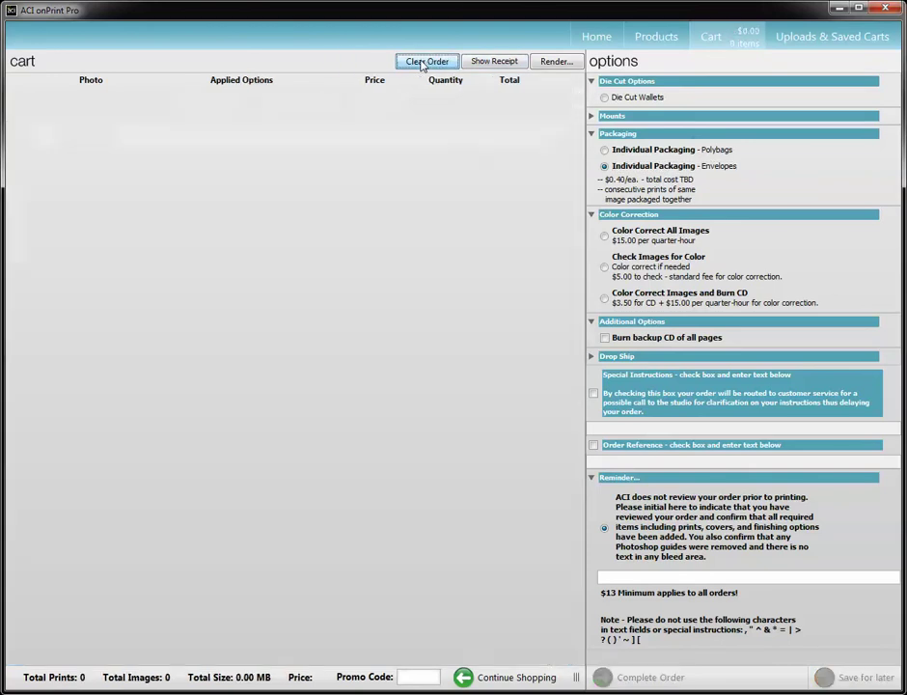
left_click(666, 37)
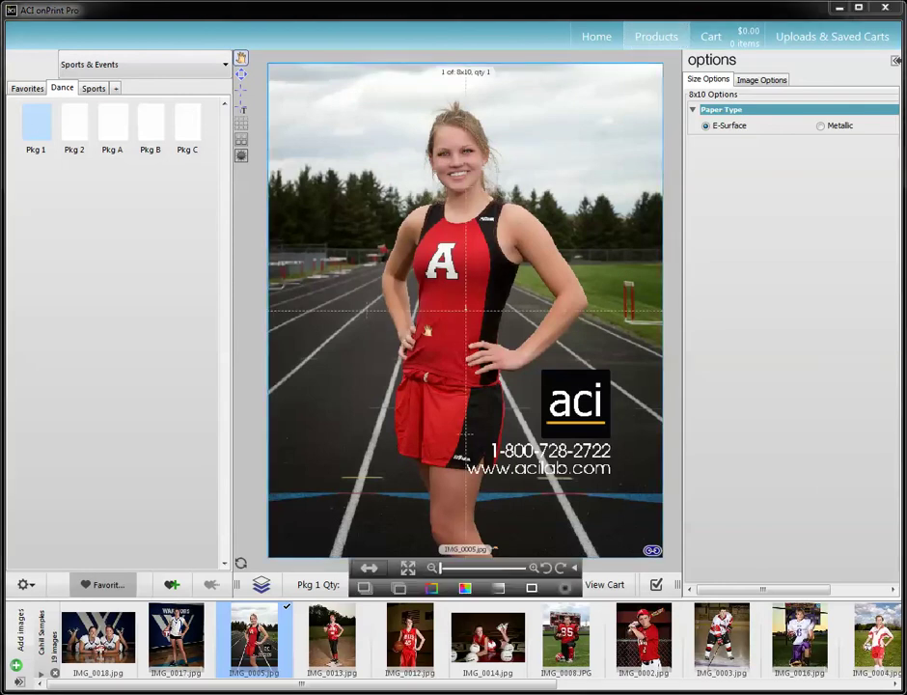
key("Delete")
Open Dance Pkg A, fill its four prints with IMG_0012, and try Metallic before reverting to E-Surface
left_click(108, 133)
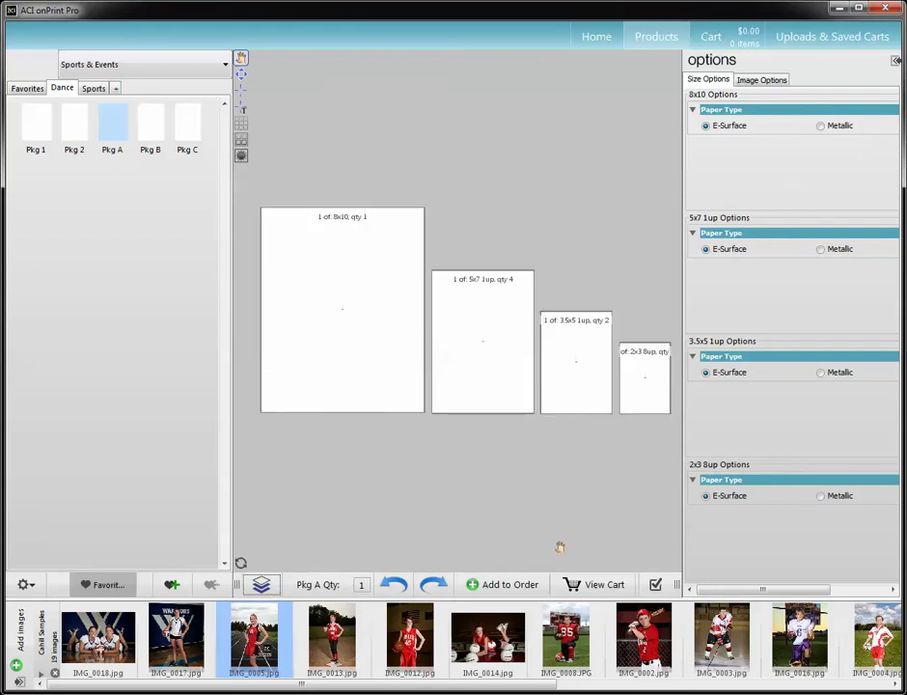
left_click_drag(389, 613, 386, 367)
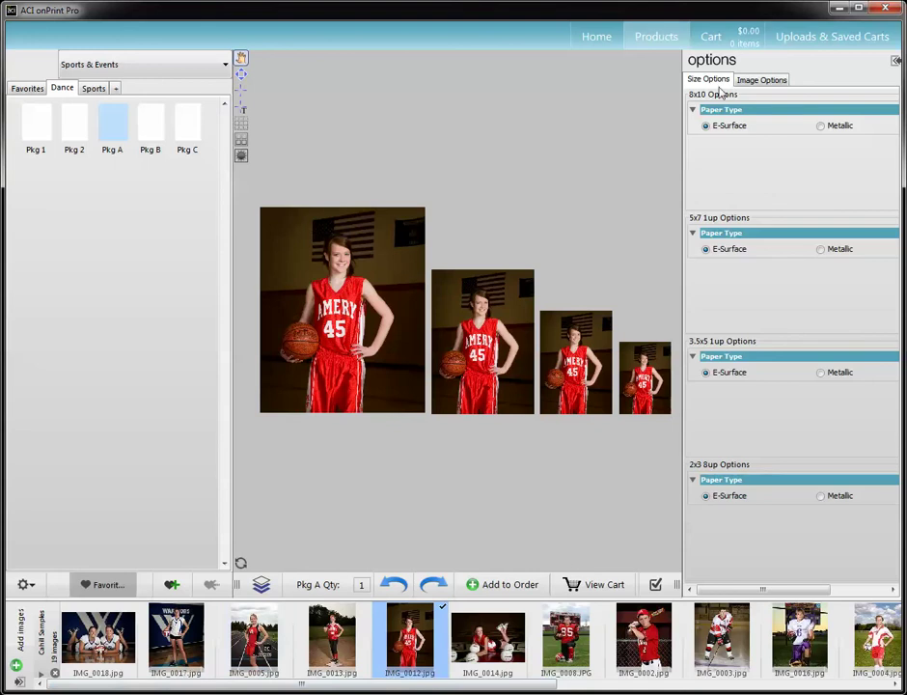
left_click(838, 127)
left_click(833, 253)
left_click(826, 251)
left_click(705, 126)
Toggle the 5x7 paper again, clear all four prints, and show the image placement choices
left_click(821, 249)
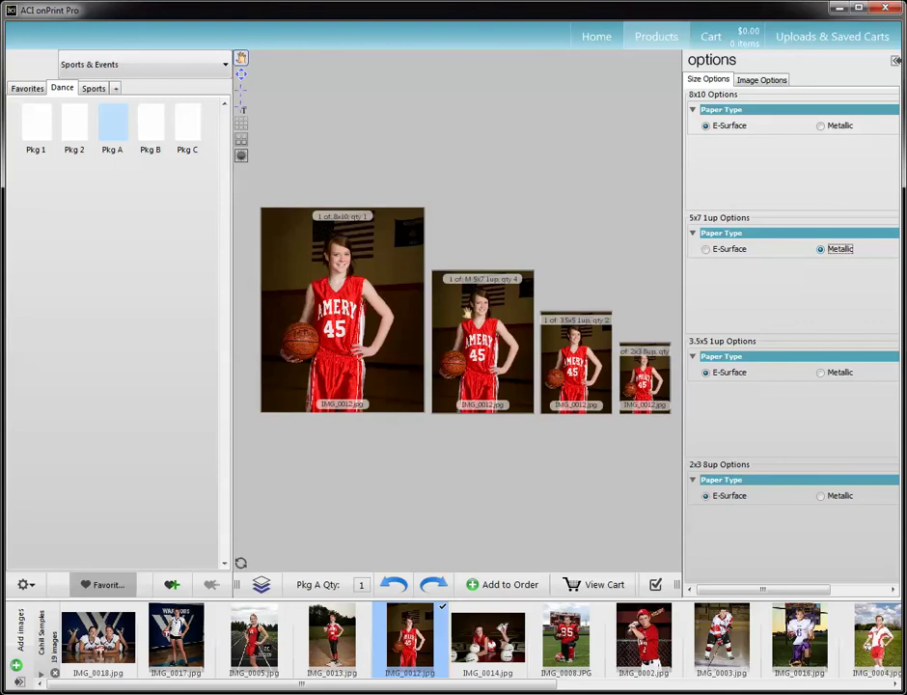
left_click(706, 250)
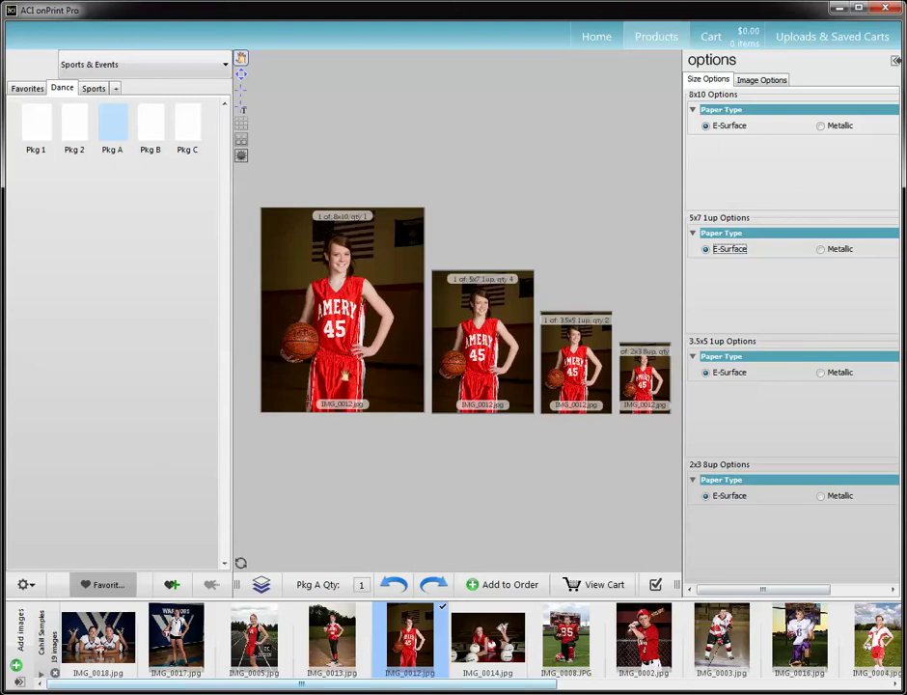
key("Delete")
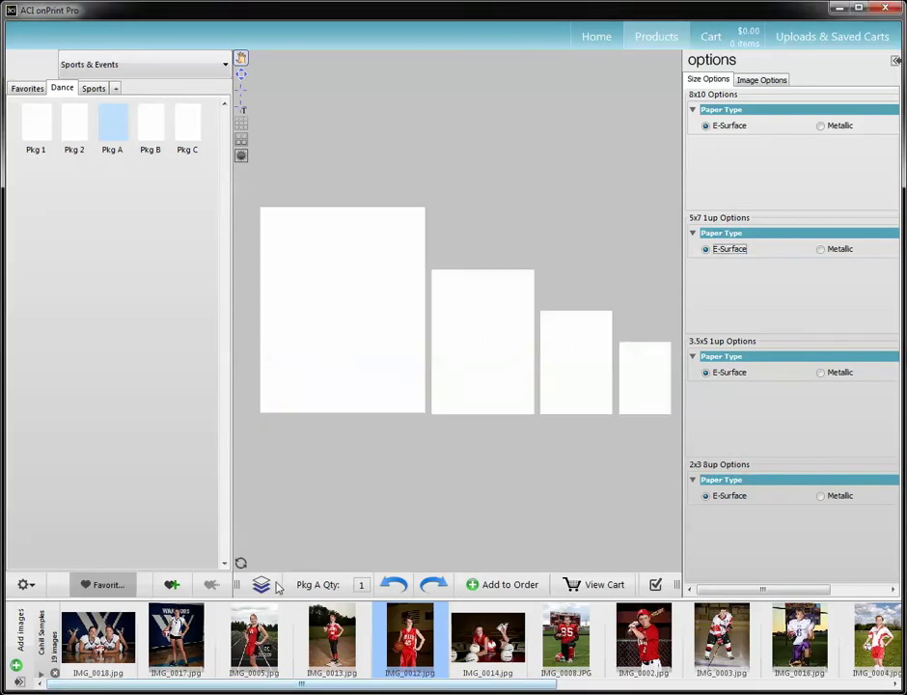
left_click(261, 585)
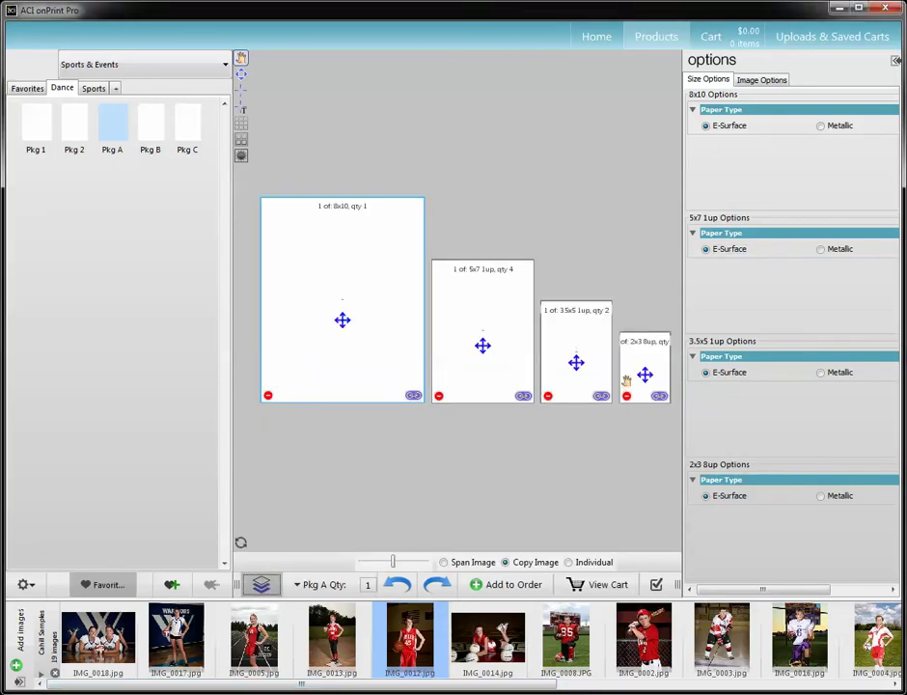
left_click(831, 126)
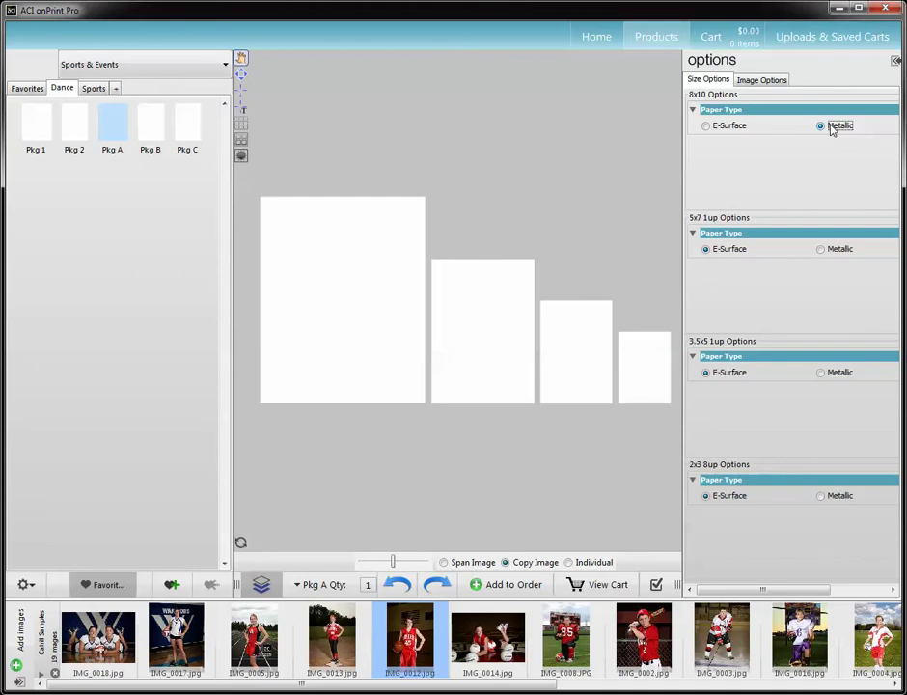
mouse_move(309, 253)
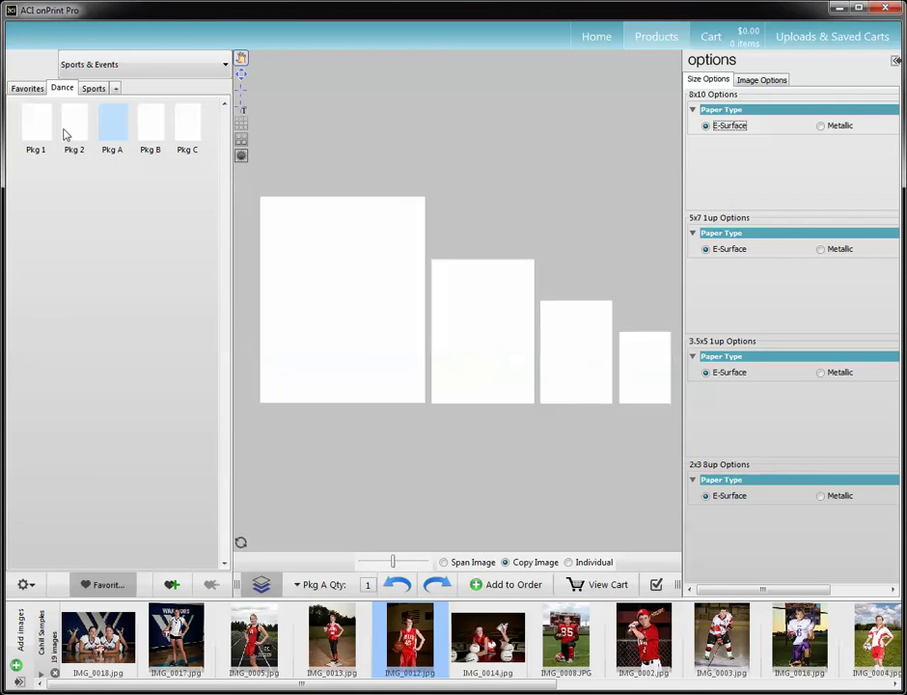
Remove the 2x3 print from Sports Pkg A and switch back to the Dance group
left_click(93, 89)
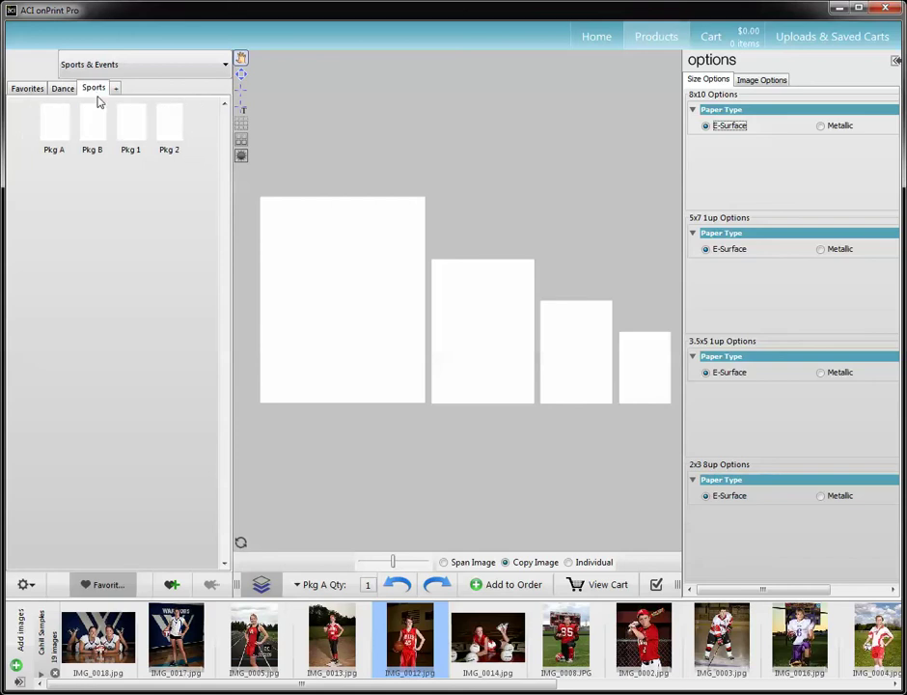
left_click(81, 135)
left_click(48, 126)
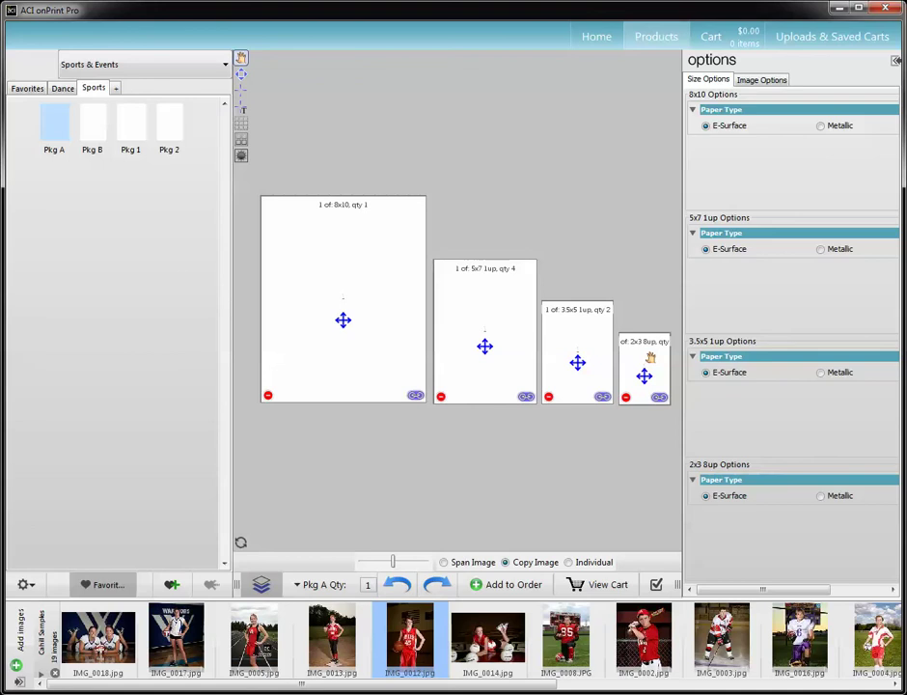
left_click(627, 396)
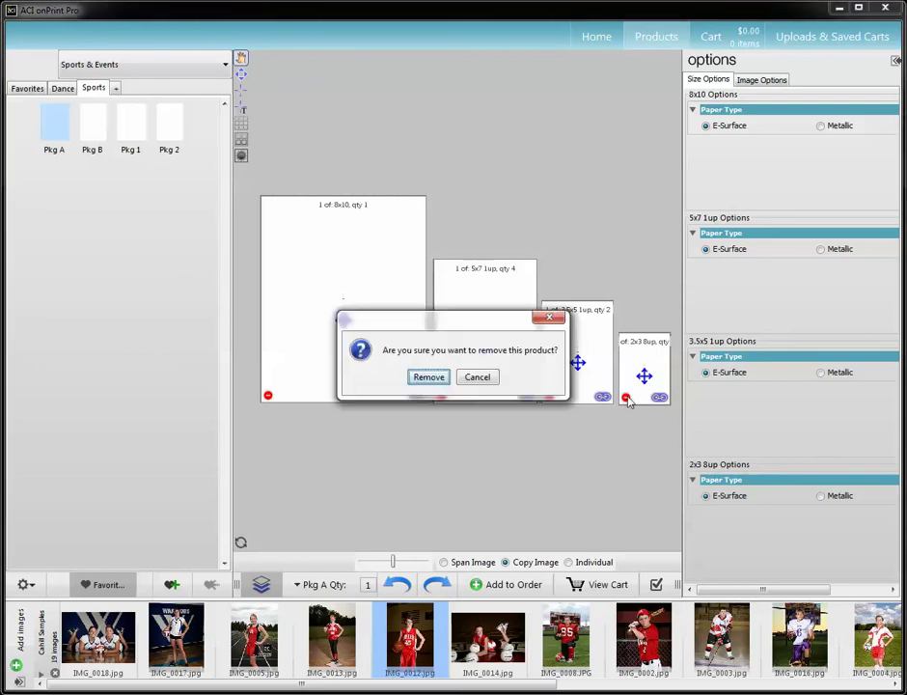
left_click(418, 379)
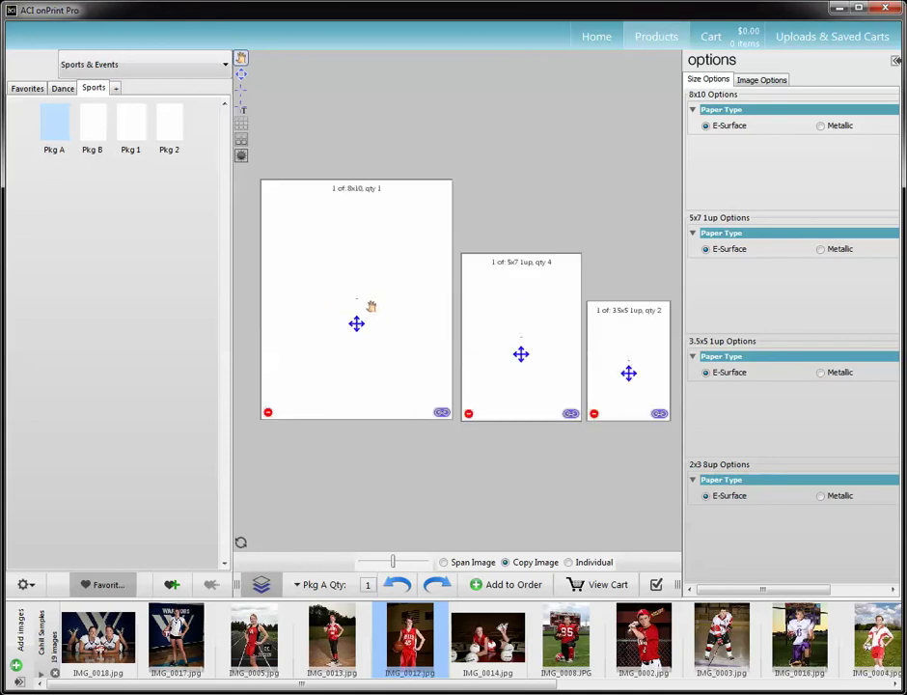
left_click(62, 88)
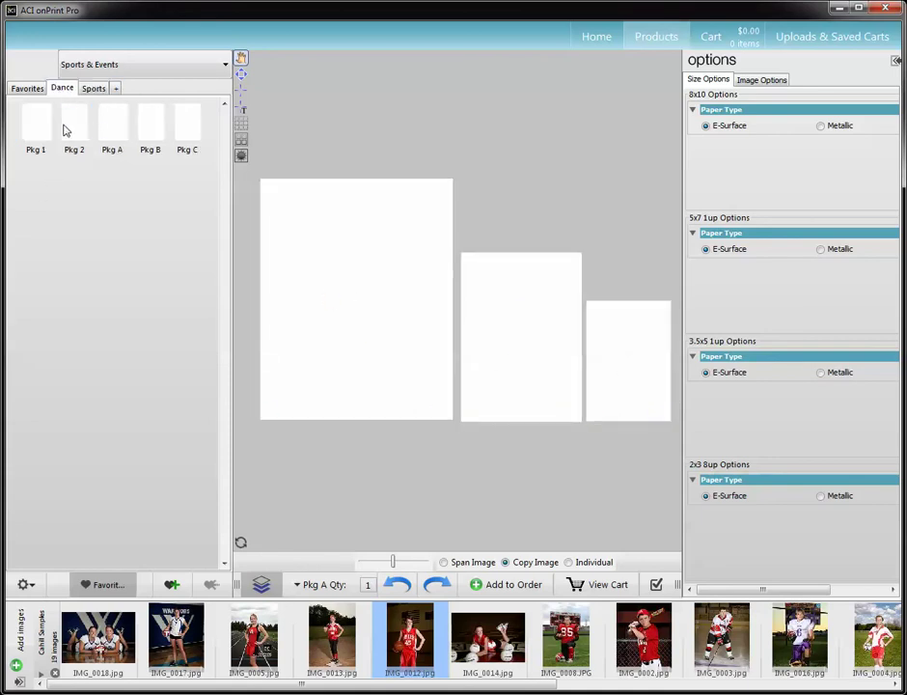
left_click(106, 138)
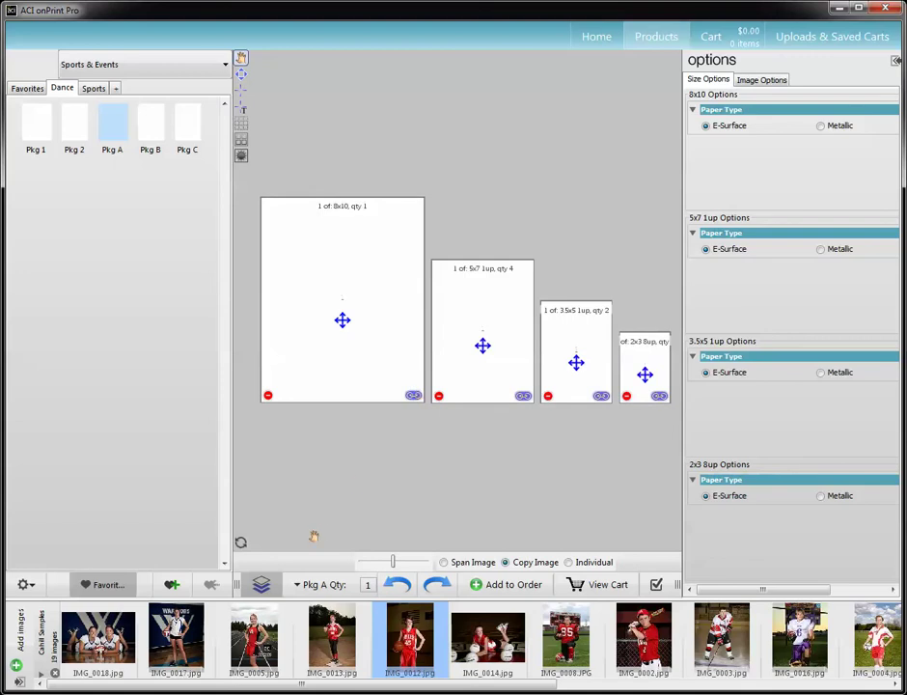
left_click(269, 585)
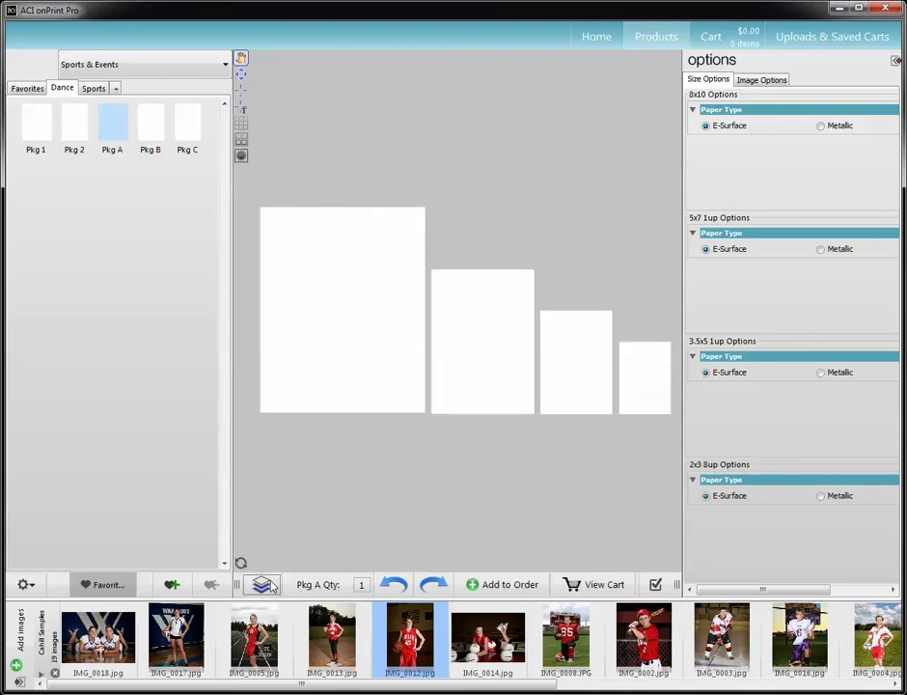
left_click_drag(325, 359, 326, 360)
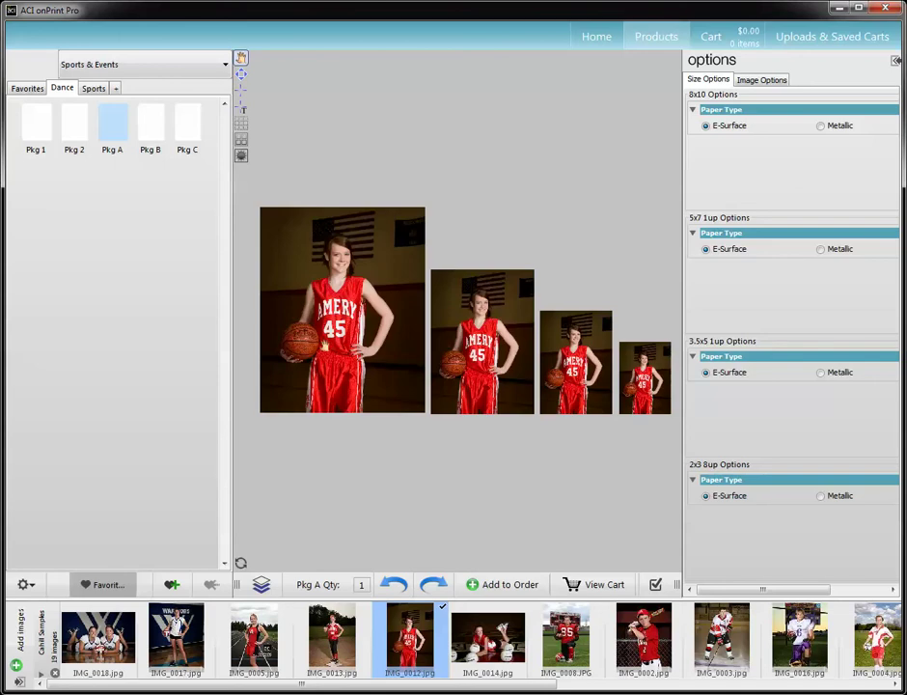
left_click(381, 329)
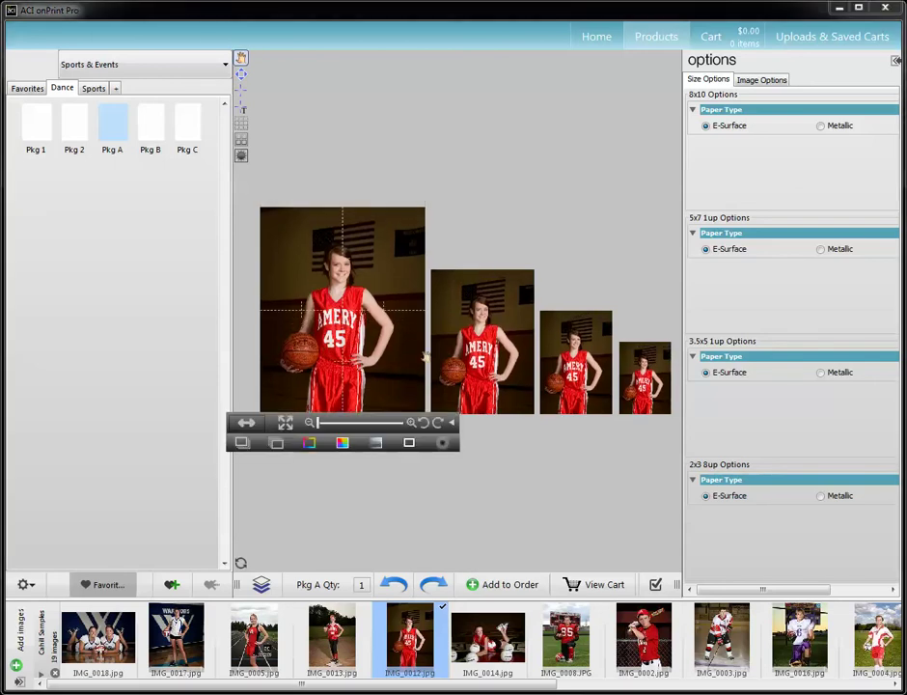
scroll(381, 329, "up", 5)
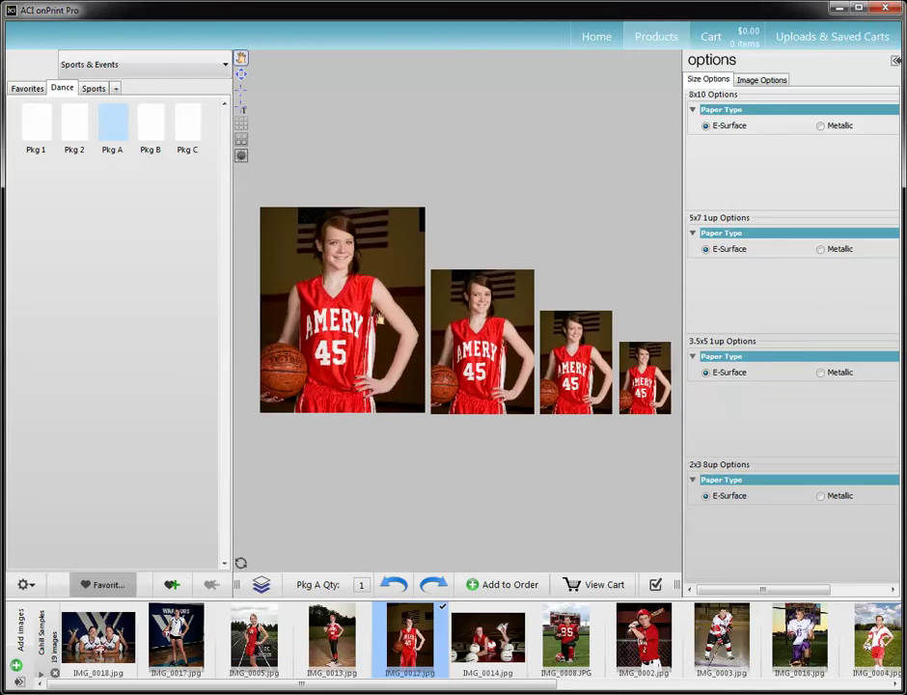
mouse_move(379, 317)
left_mouse_down()
mouse_move(373, 353)
mouse_move(371, 328)
left_mouse_up()
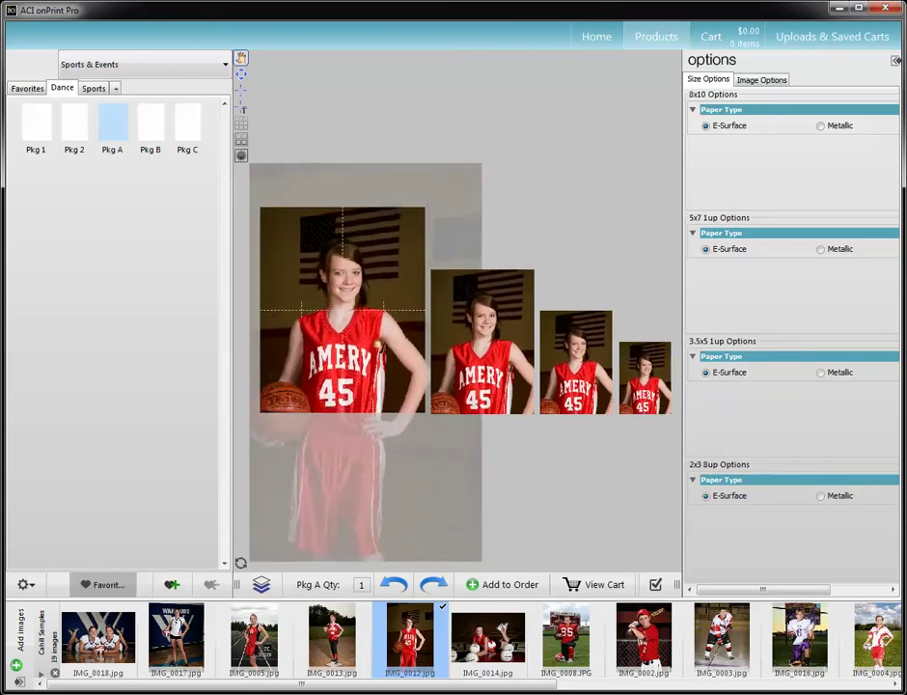
scroll(369, 300, "up", 2)
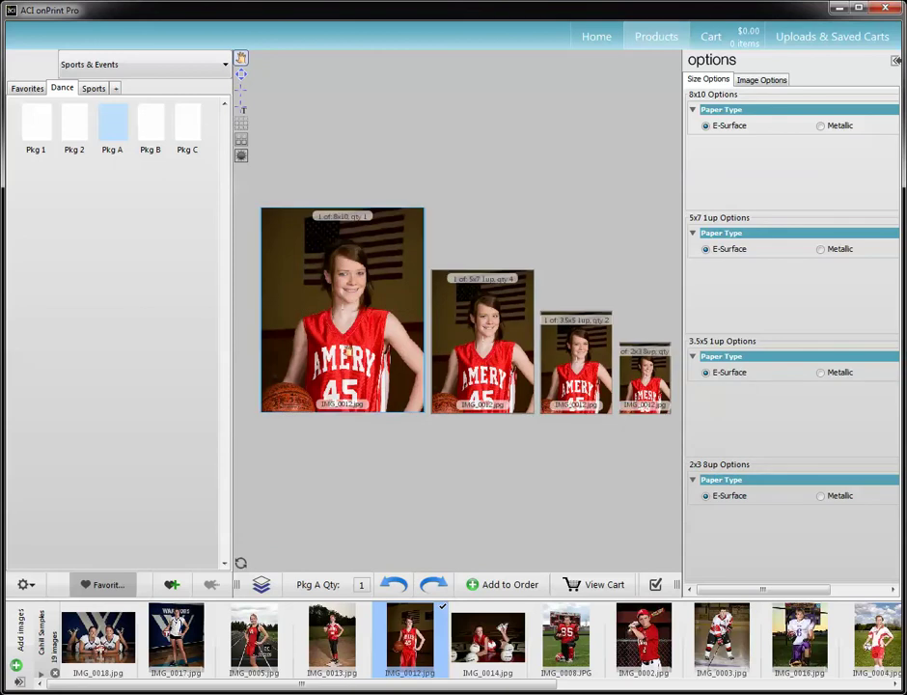
left_click_drag(342, 425, 322, 426)
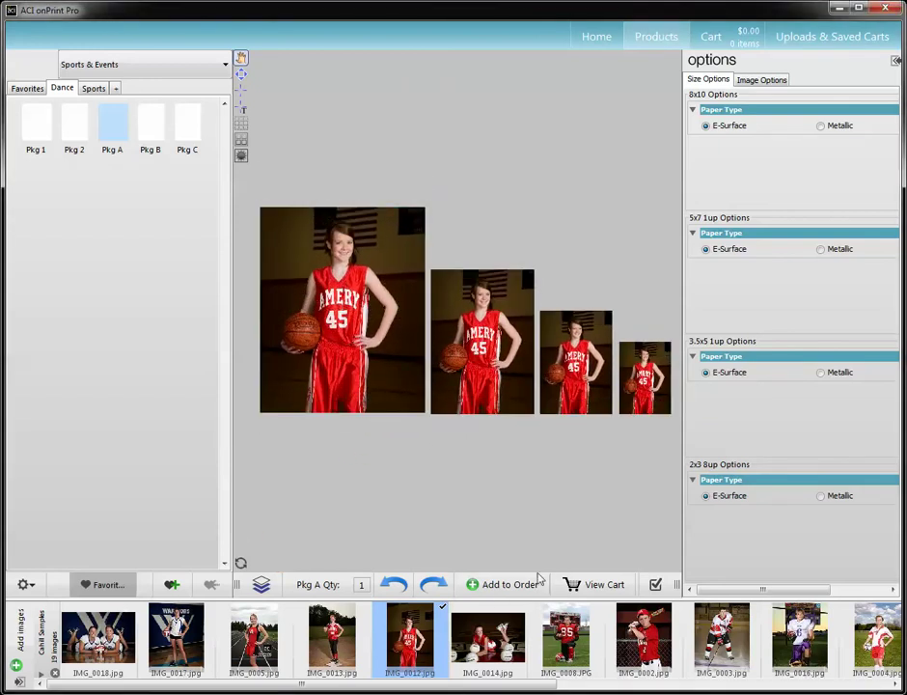
mouse_move(343, 310)
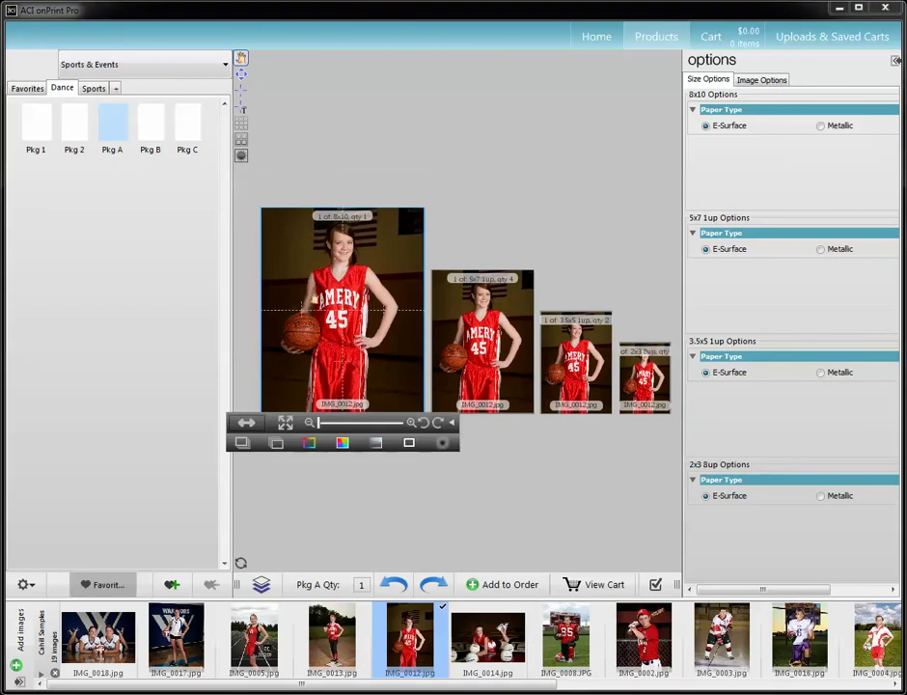
Turn on image placement choices and fill the 8x10 and three smaller prints with IMG_0017
left_click(261, 584)
mouse_move(417, 396)
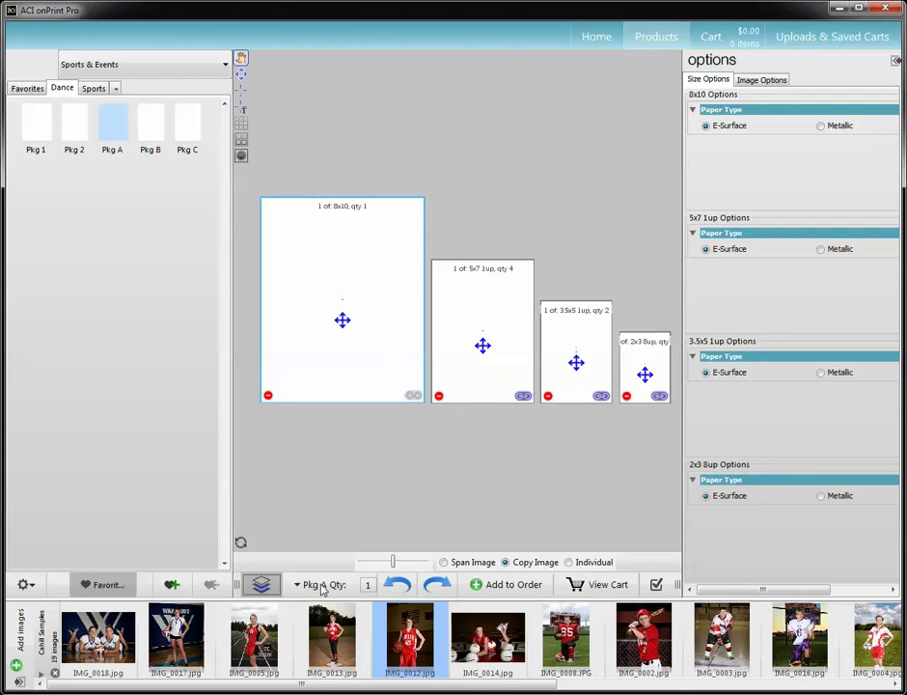
left_click_drag(154, 642, 343, 321)
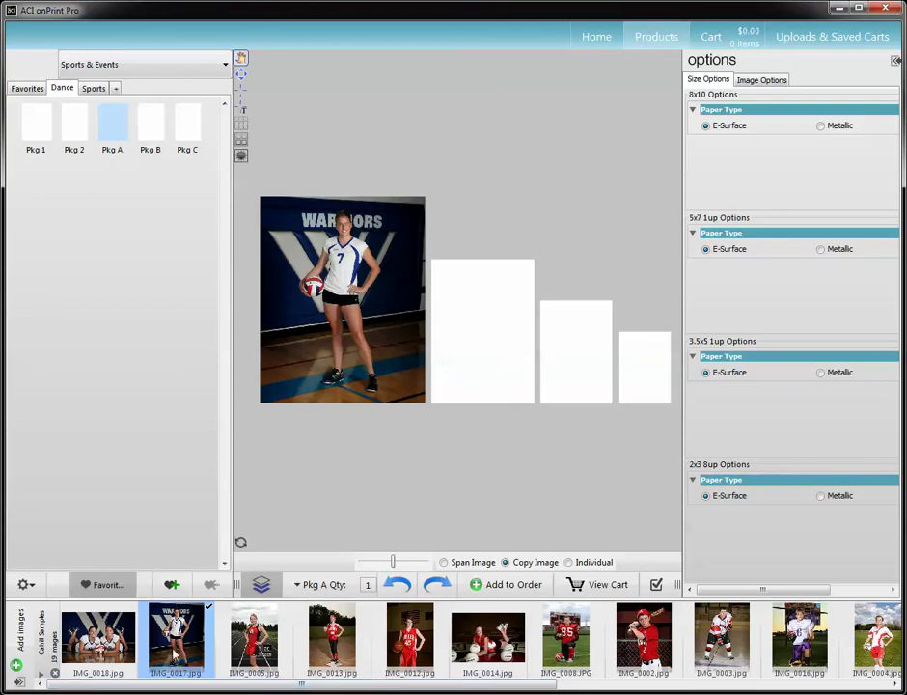
left_click_drag(176, 655, 513, 348)
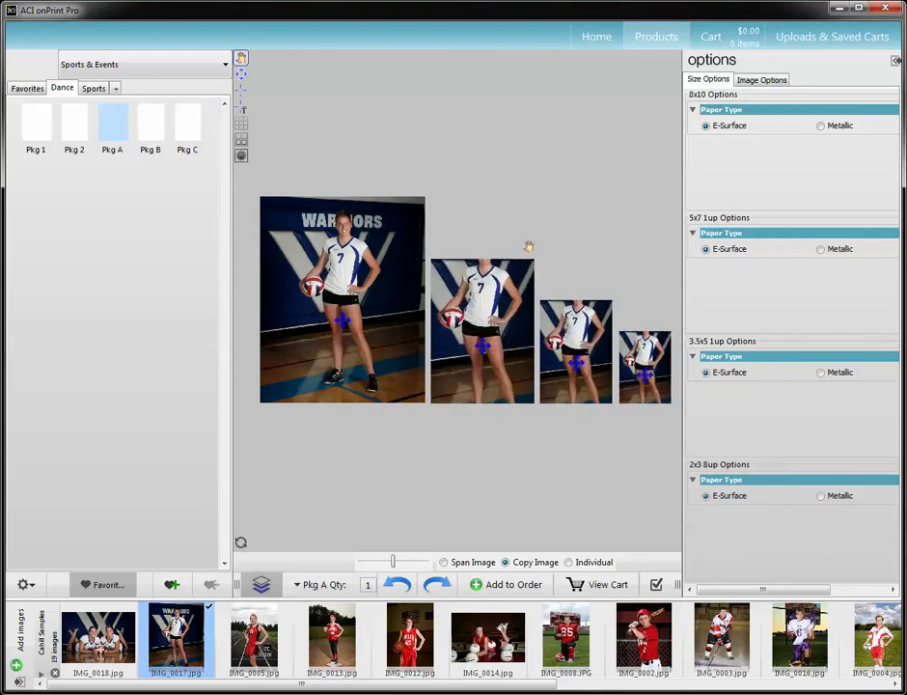
Remove IMG_0017 from the three smaller prints and the 8x10, leaving all four empty
left_click(480, 341)
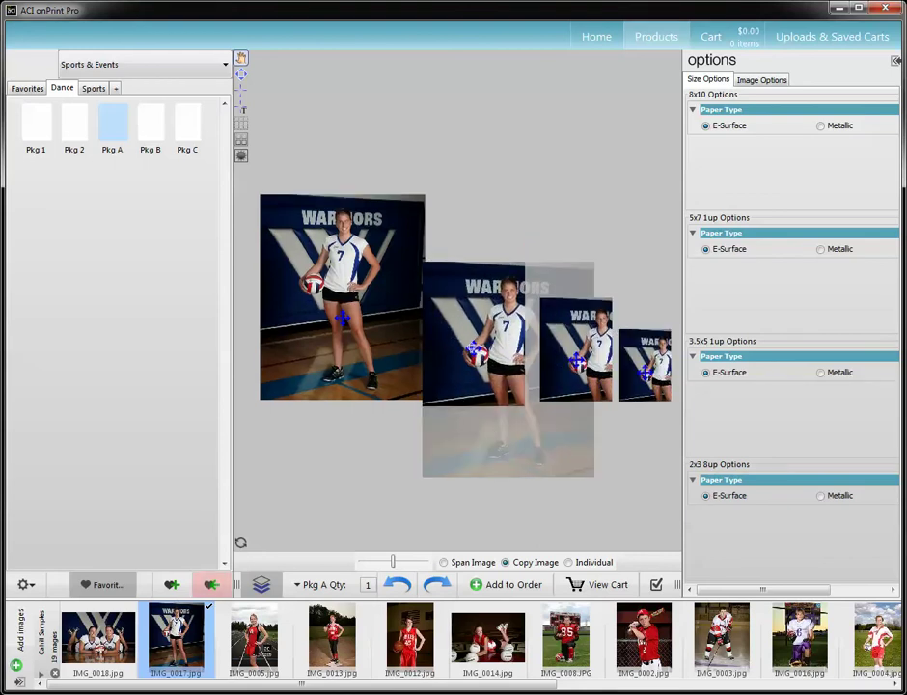
left_click(280, 441)
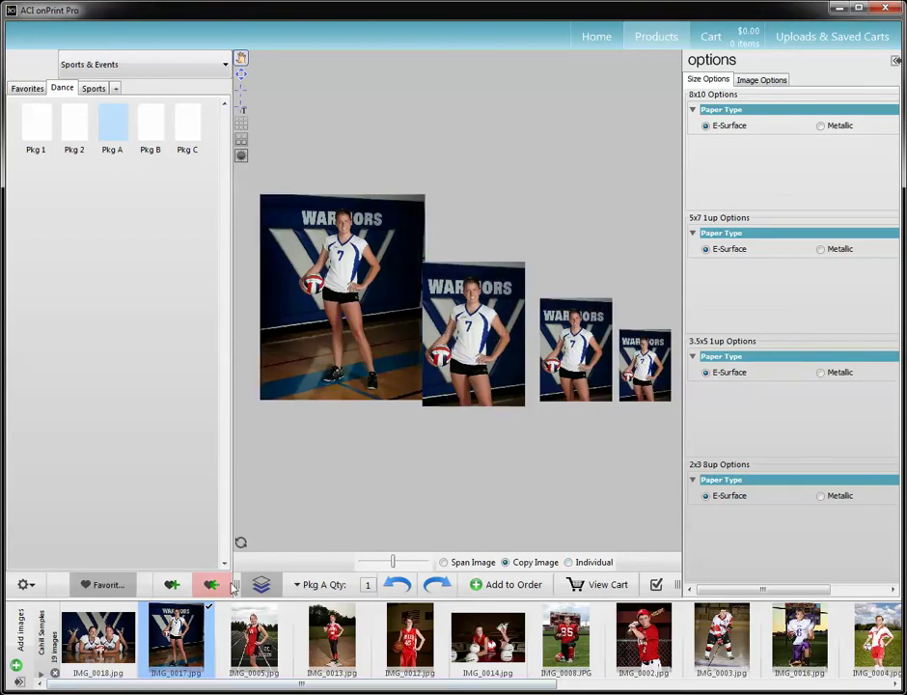
mouse_move(473, 328)
left_mouse_down()
mouse_move(492, 314)
mouse_move(341, 317)
left_mouse_up()
left_click(342, 316)
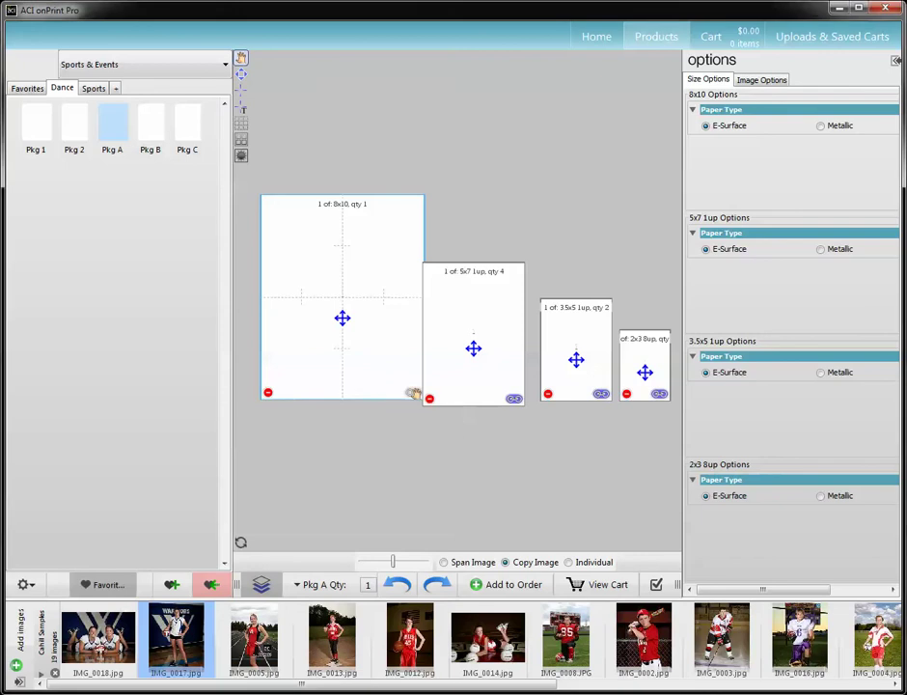
Fill Pkg A's prints with IMG_0017, delete it again, and switch the image placement choices off
left_click(474, 355)
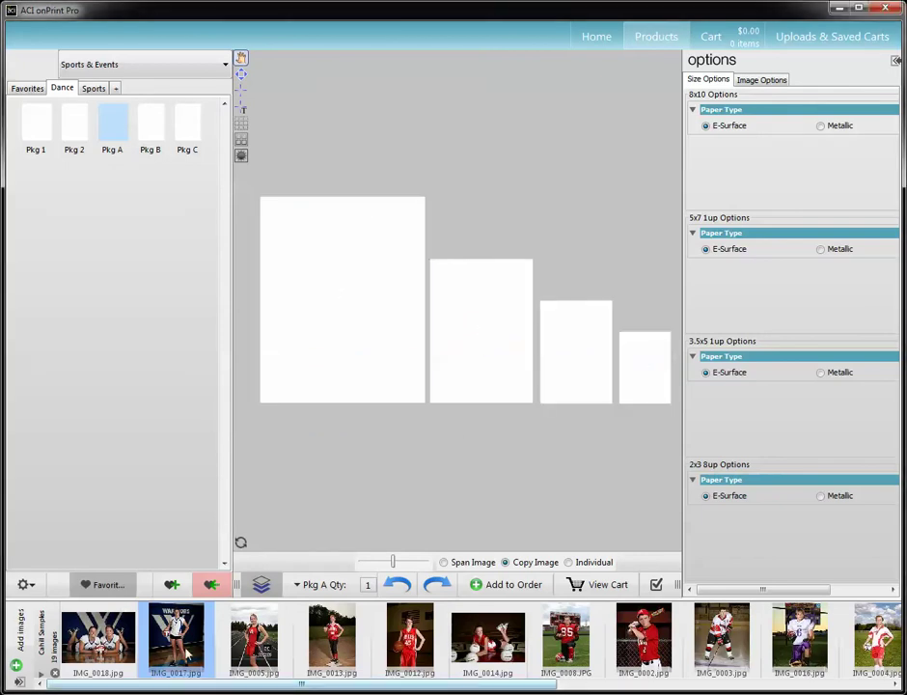
left_click_drag(206, 649, 354, 355)
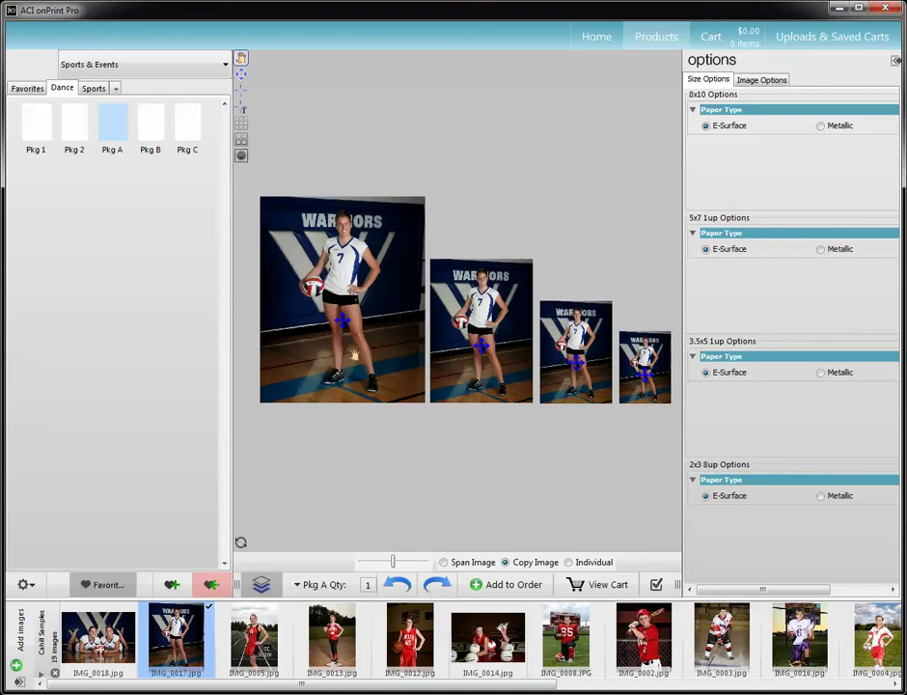
scroll(353, 355, "up", 4)
scroll(353, 355, "down", 4)
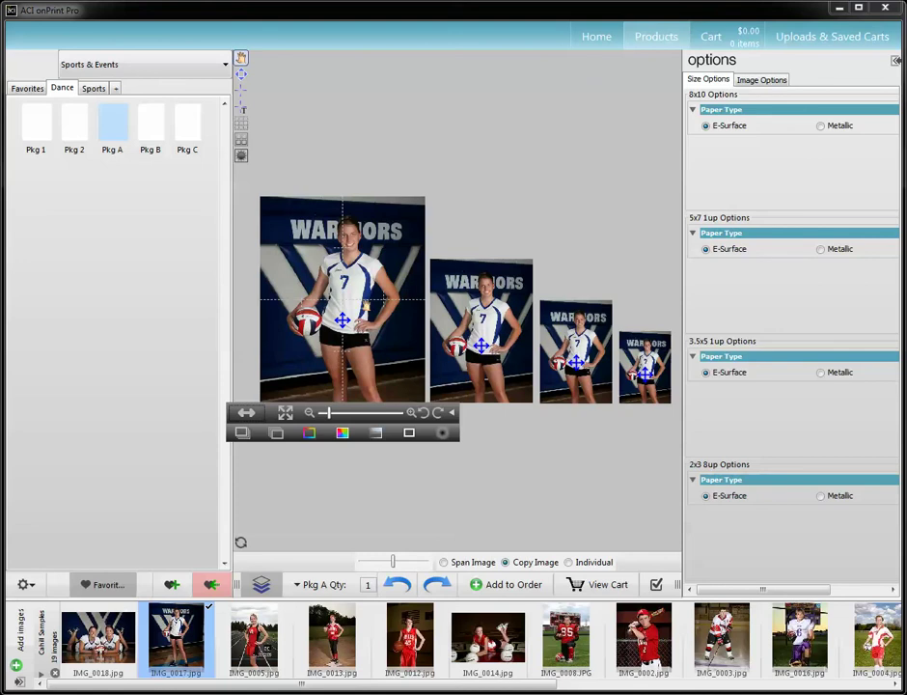
key("Delete")
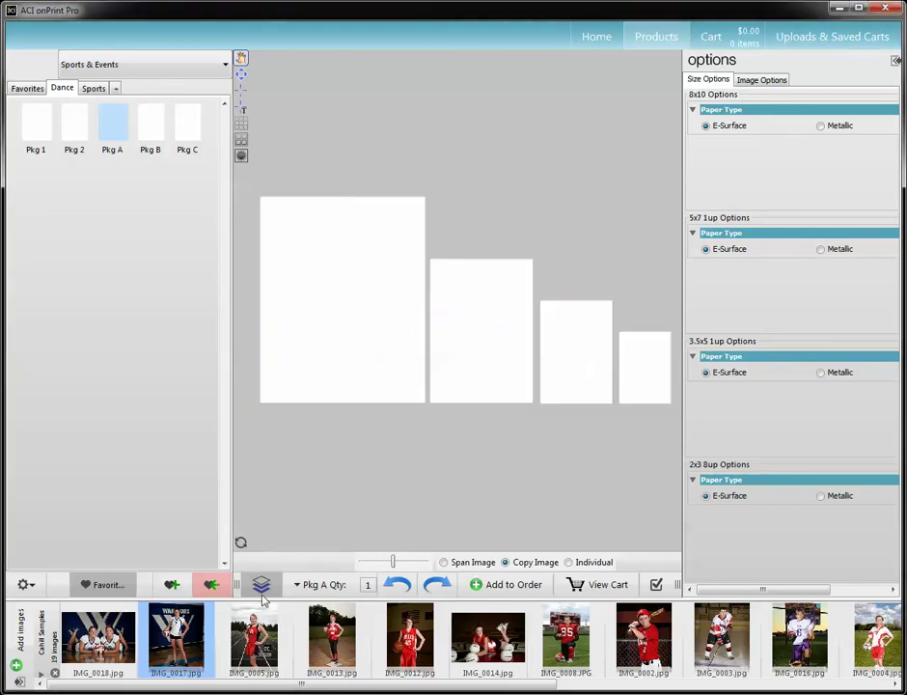
left_click(261, 586)
Open Dance Pkg 2, show the Auto Rotate settings, place IMG_0012 on its 5x7, and go Home
left_click(82, 121)
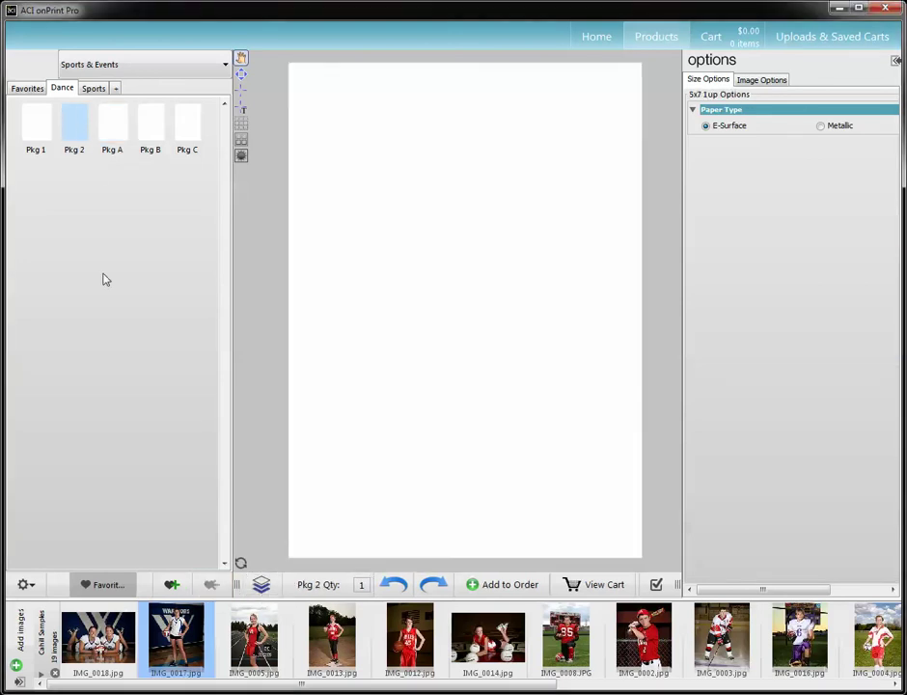
left_click(656, 585)
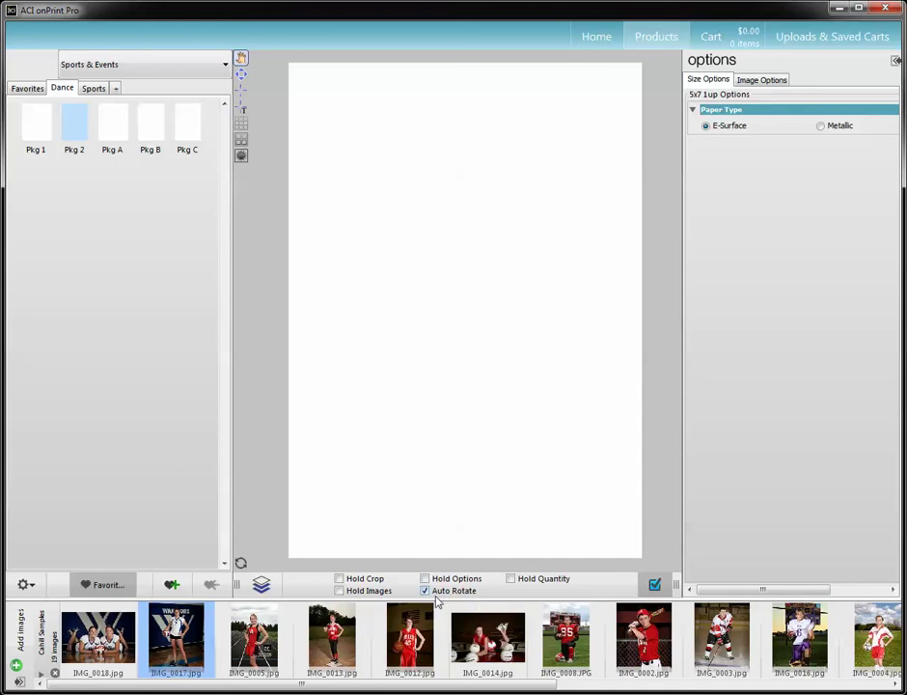
left_click_drag(411, 635, 446, 444)
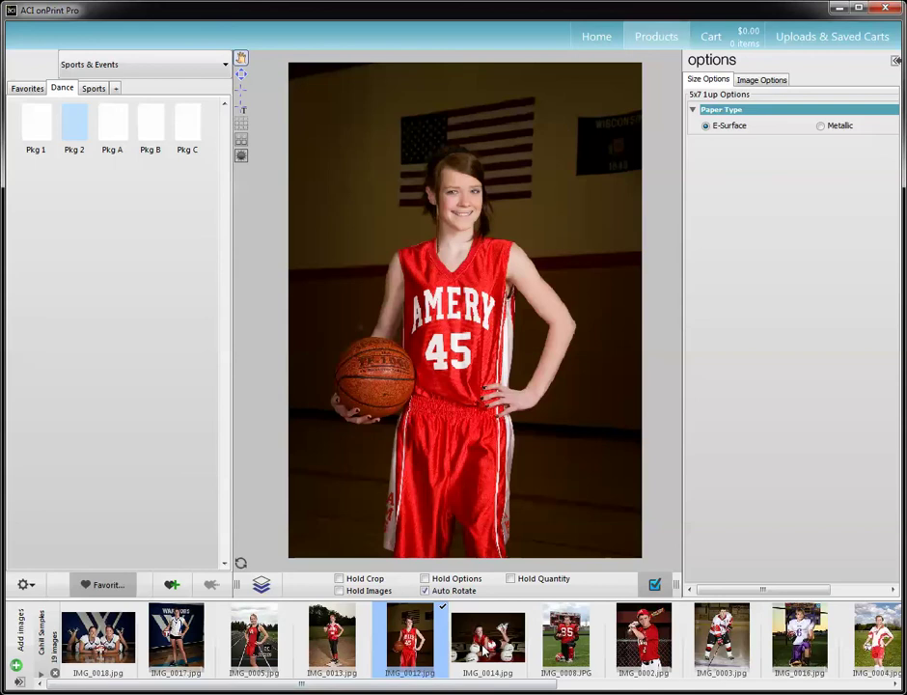
left_click(585, 43)
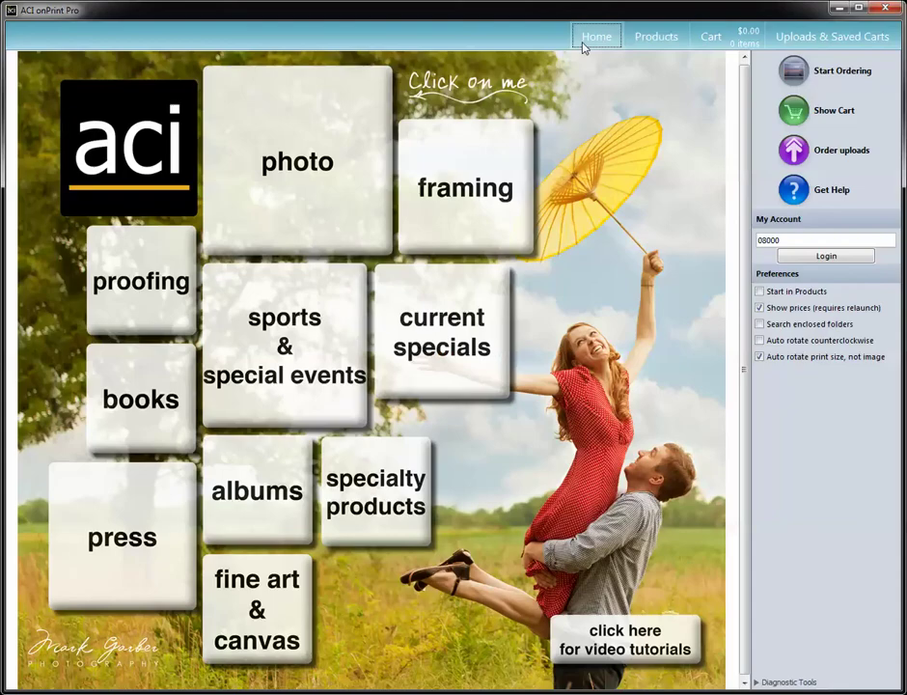
Place IMG_0014 on the Pkg 2 5x7 and enable 'Auto rotate print size, not image' on Home
left_click(661, 38)
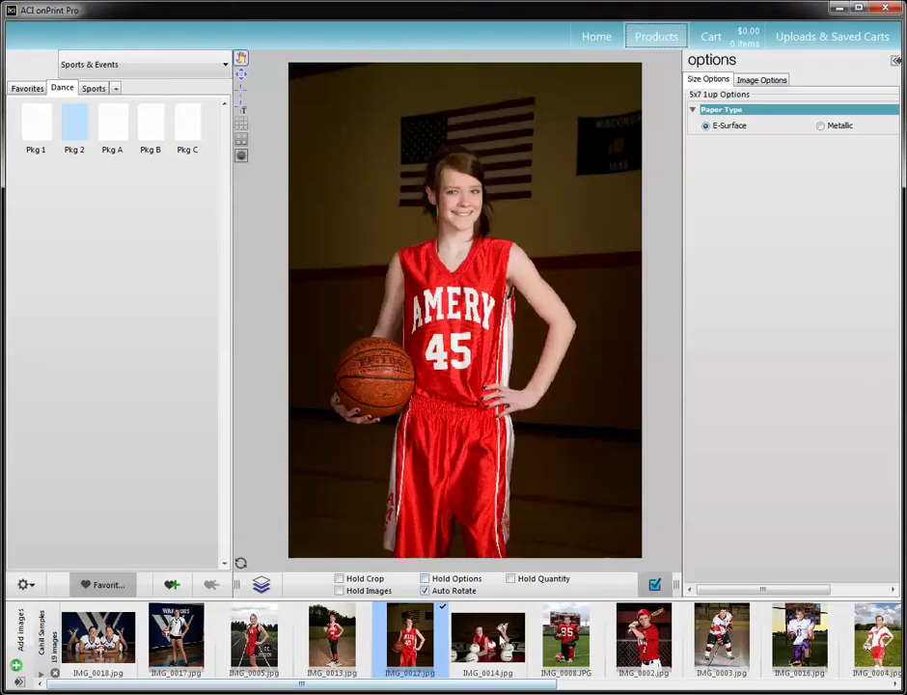
left_click_drag(476, 659, 466, 394)
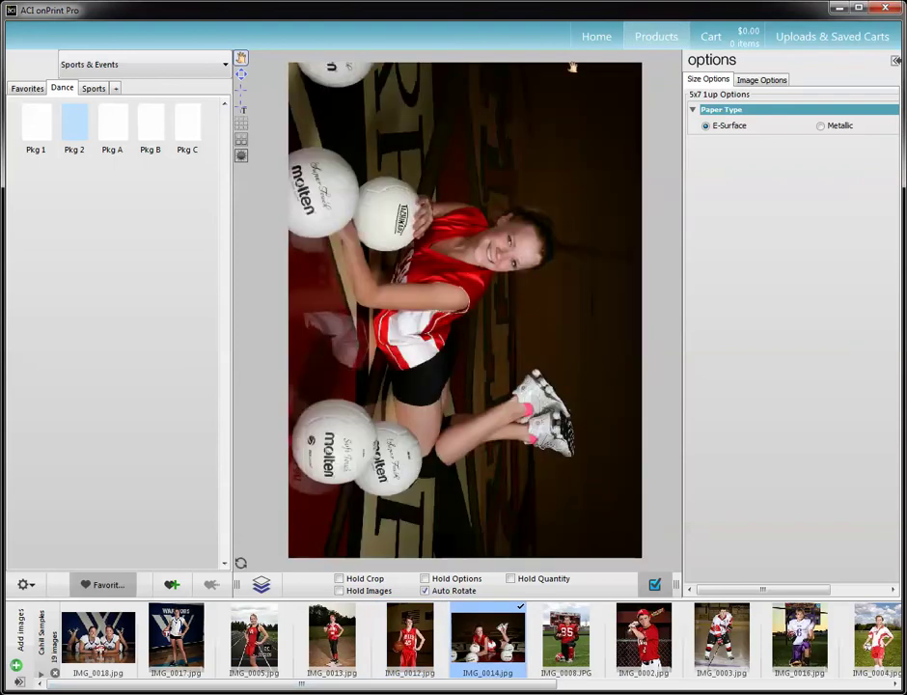
left_click(592, 32)
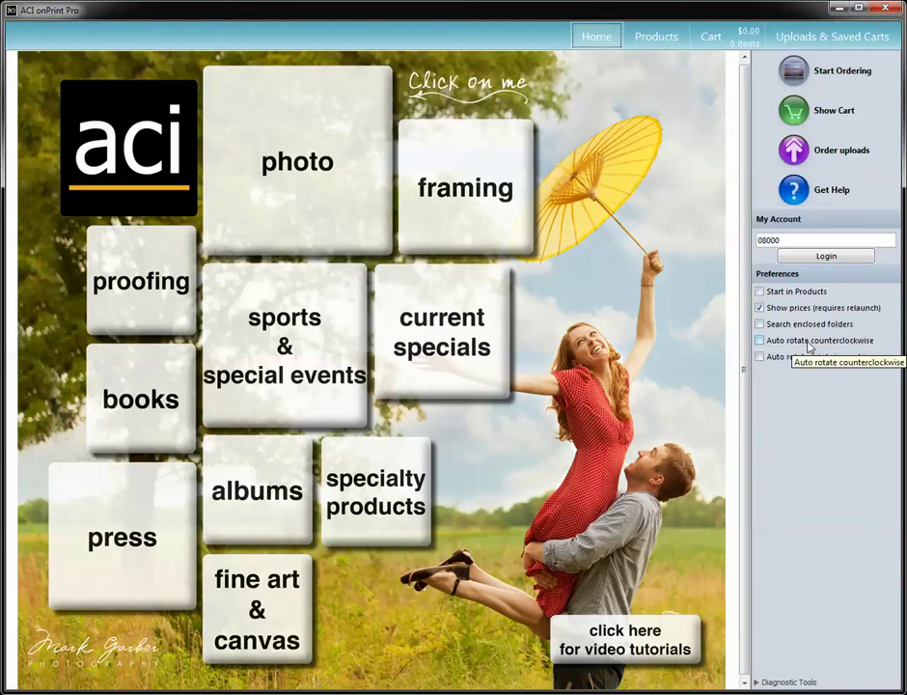
left_click(761, 357)
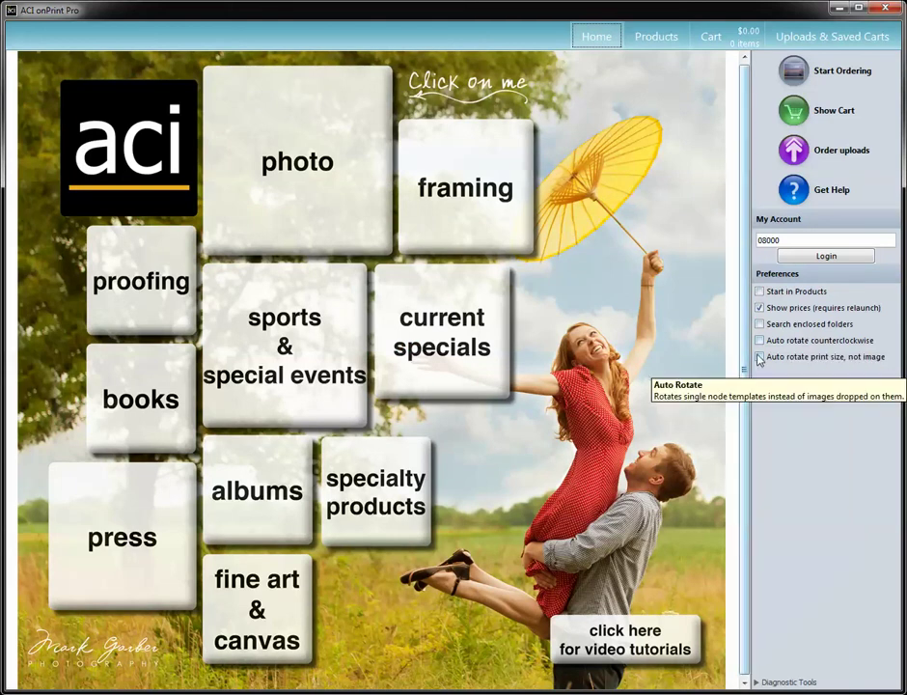
left_click(659, 41)
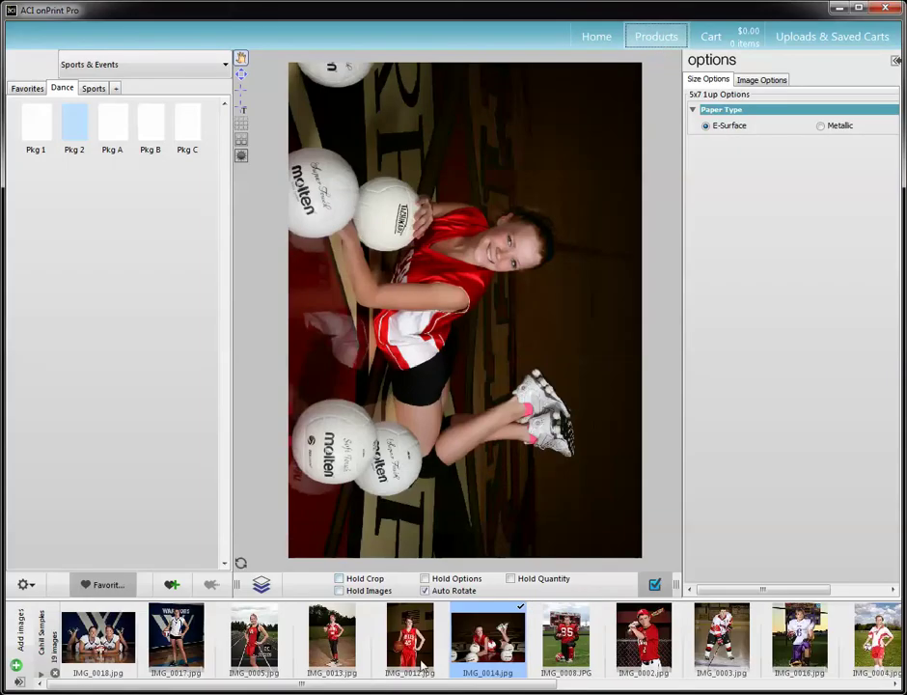
Re-place IMG_0014 so the 5x7 turns landscape, add it to the order at $0.98, and go Home
left_click(408, 633)
left_click_drag(487, 637, 509, 334)
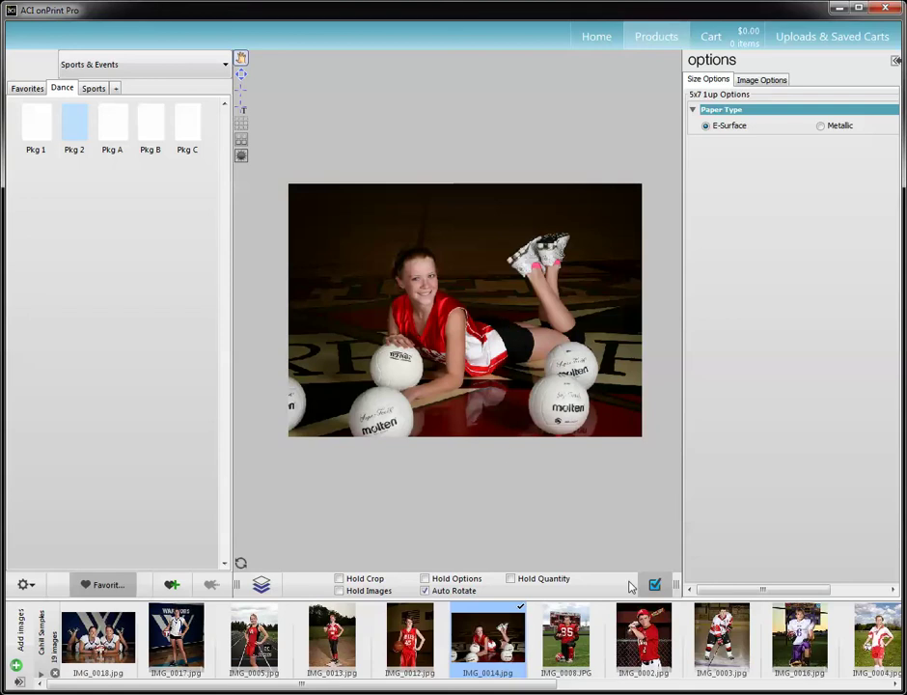
left_click(655, 585)
left_click(504, 587)
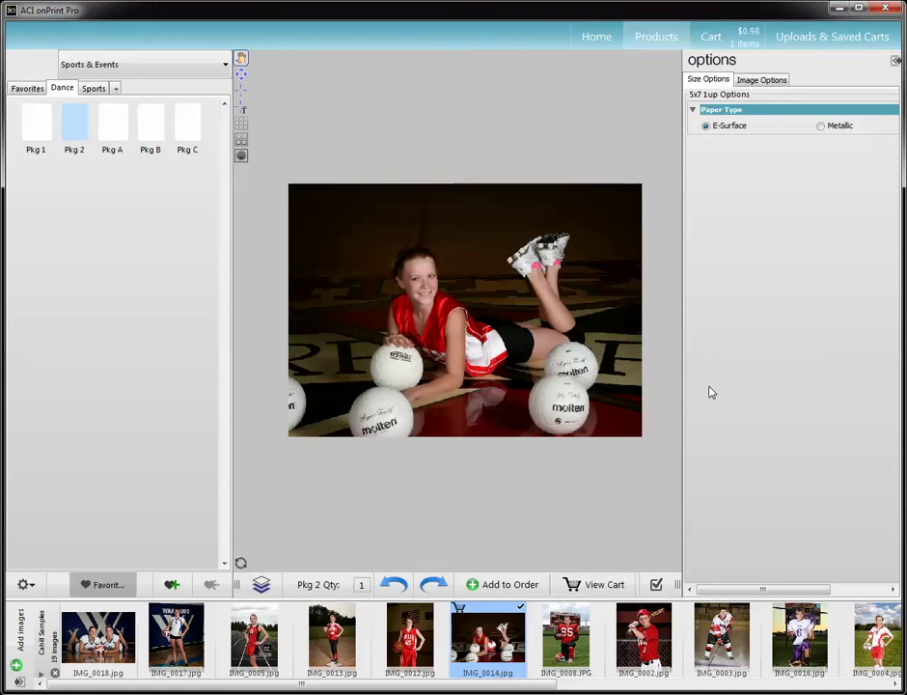
left_click(596, 37)
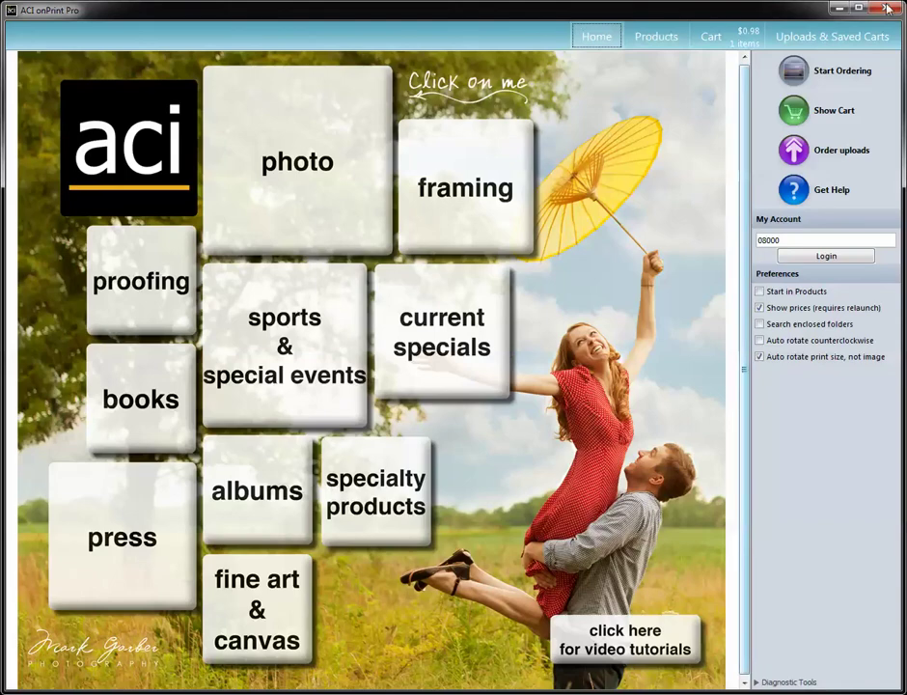